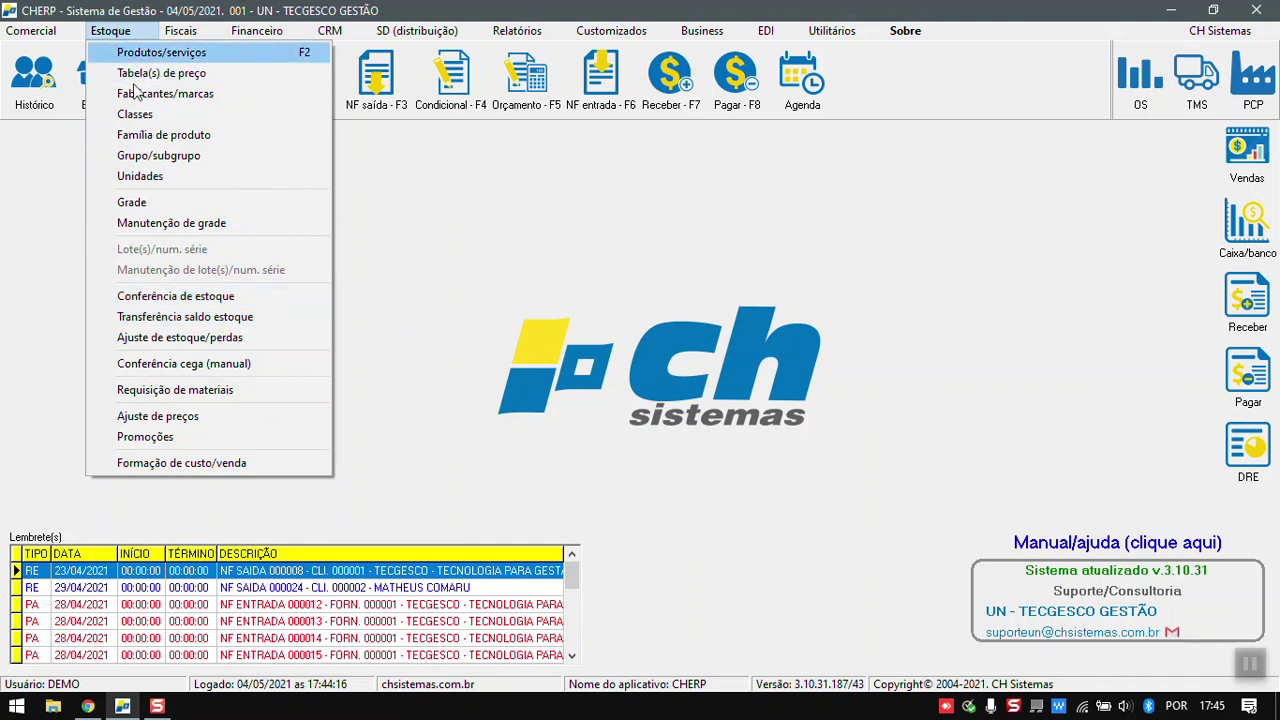
Open the Conferência de estoque form, then view its search list of existing stock checks and close that list.
left_click(199, 303)
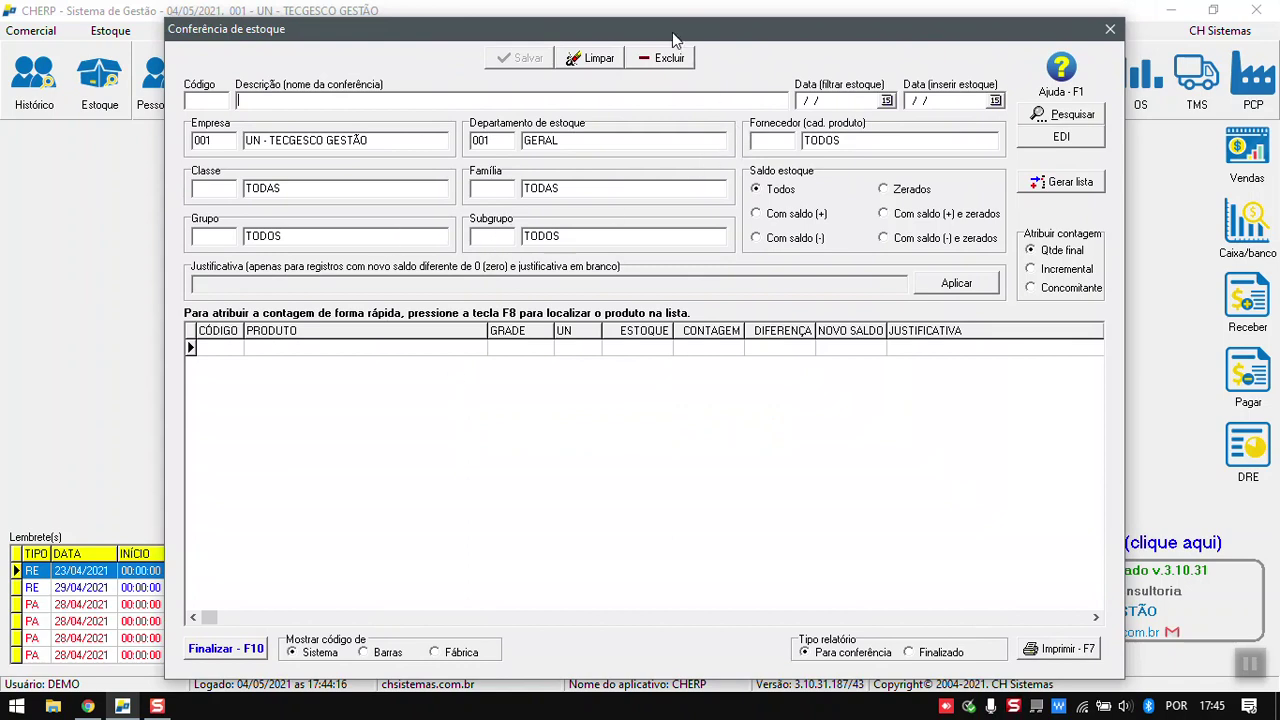
mouse_move(672, 32)
left_mouse_down()
mouse_move(662, 24)
mouse_move(671, 32)
left_mouse_up()
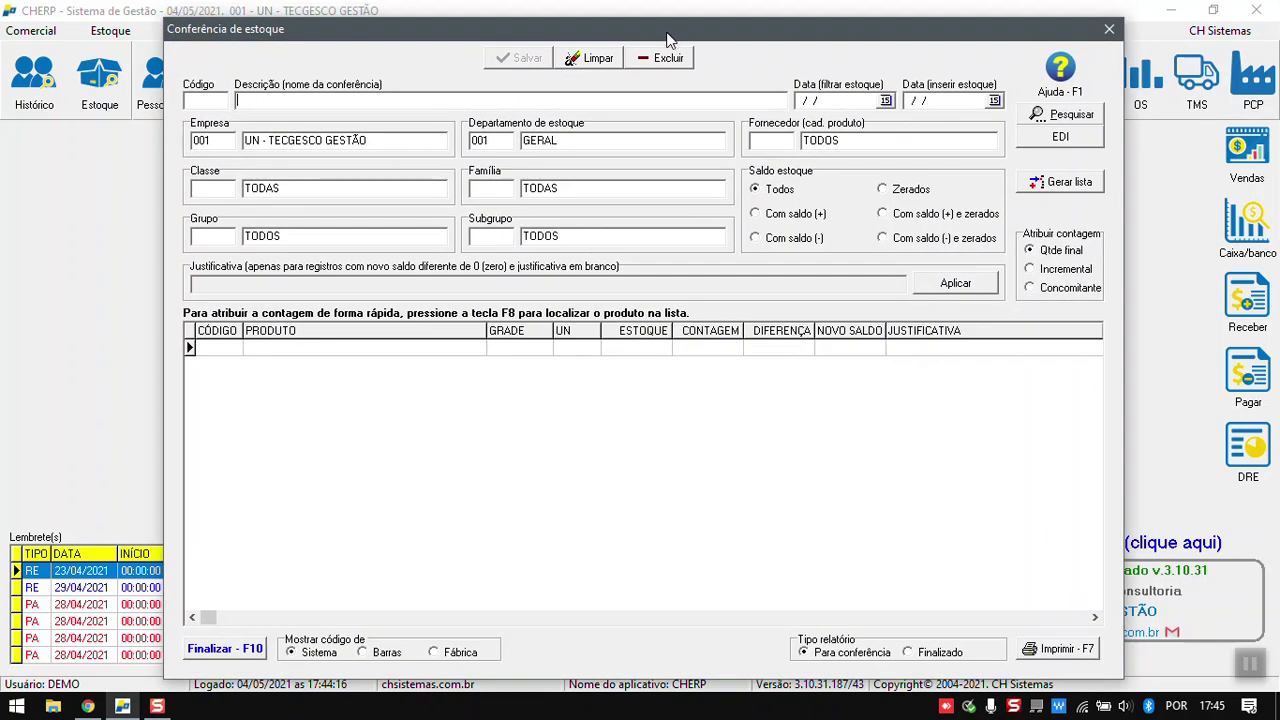
left_click(1040, 115)
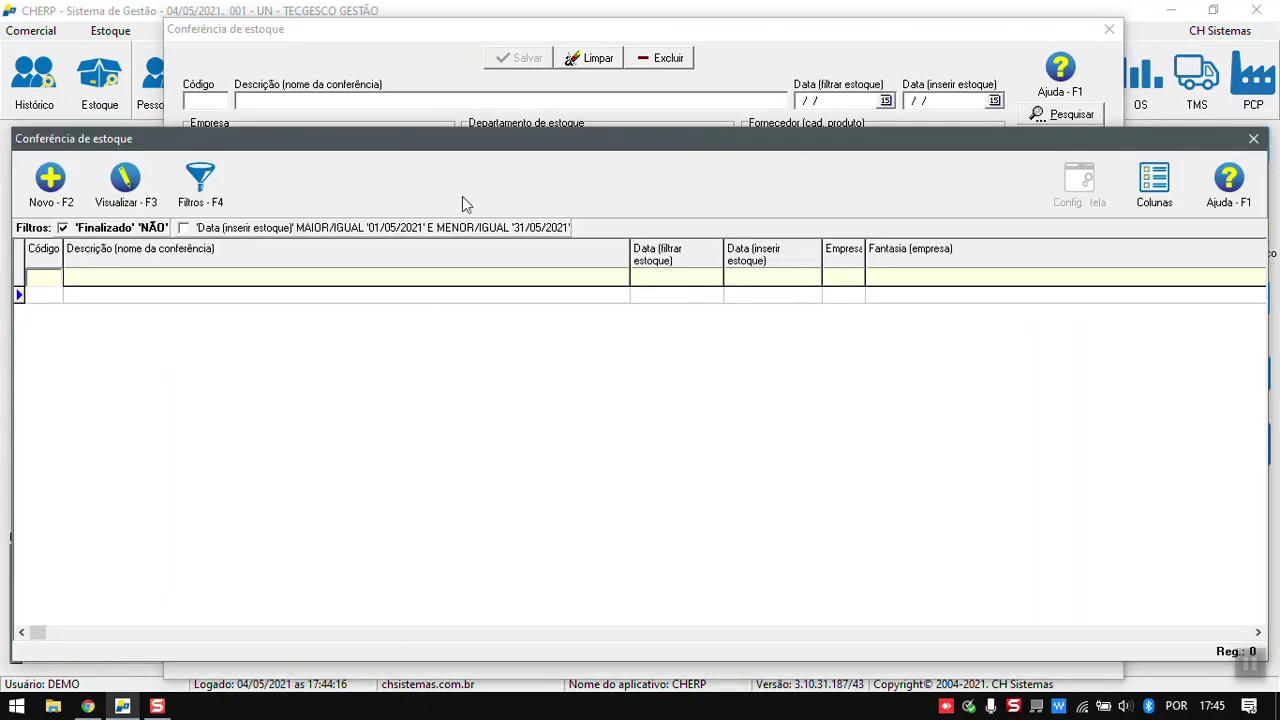
left_click(1253, 139)
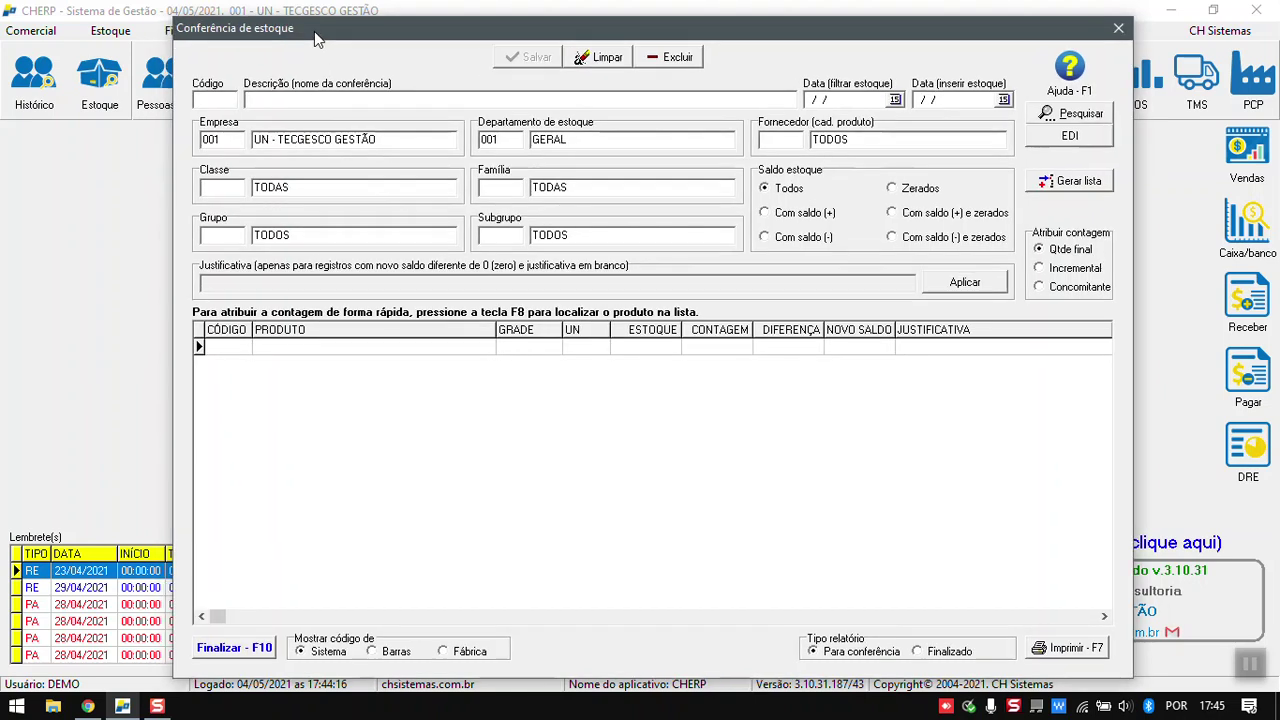
Describe the stock check as CONFERENCIA MENSAL and set both its filter and insertion dates to 04/05/2021.
left_click_drag(314, 31, 310, 40)
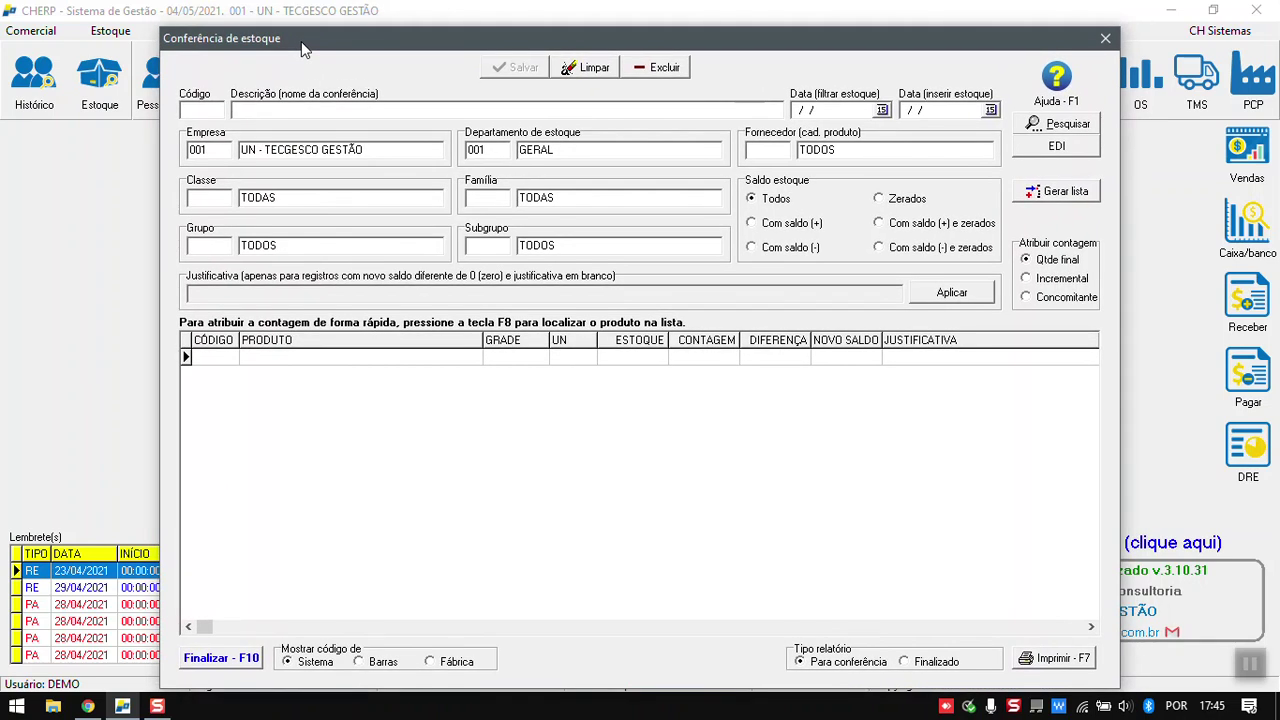
left_click(286, 108)
type("CONFERENCIA MENSAL")
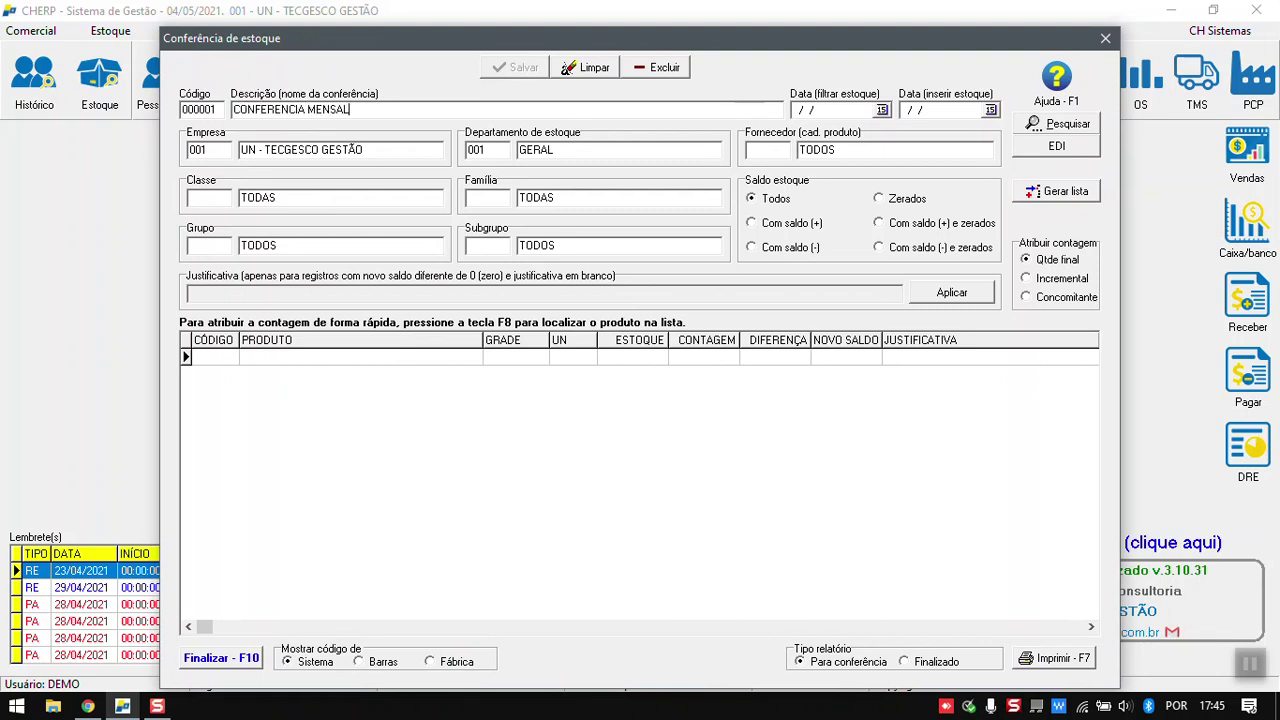
key("Tab")
double_click(838, 112)
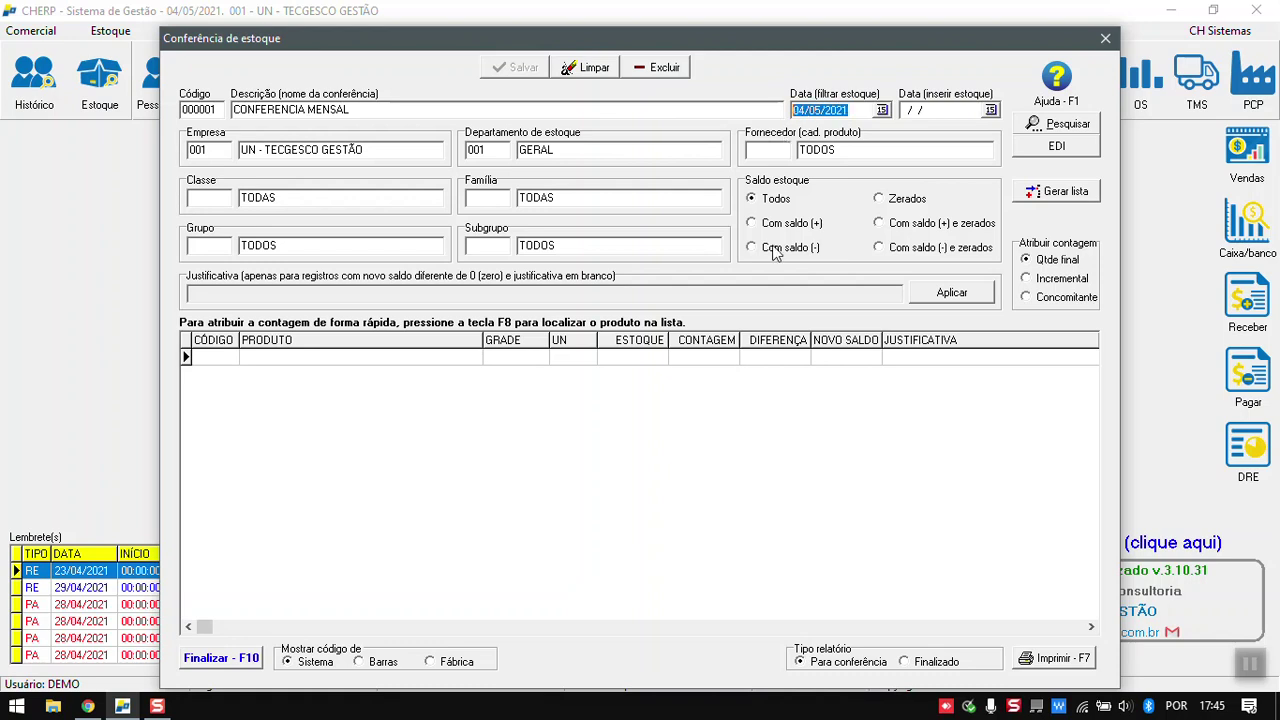
left_click(950, 110)
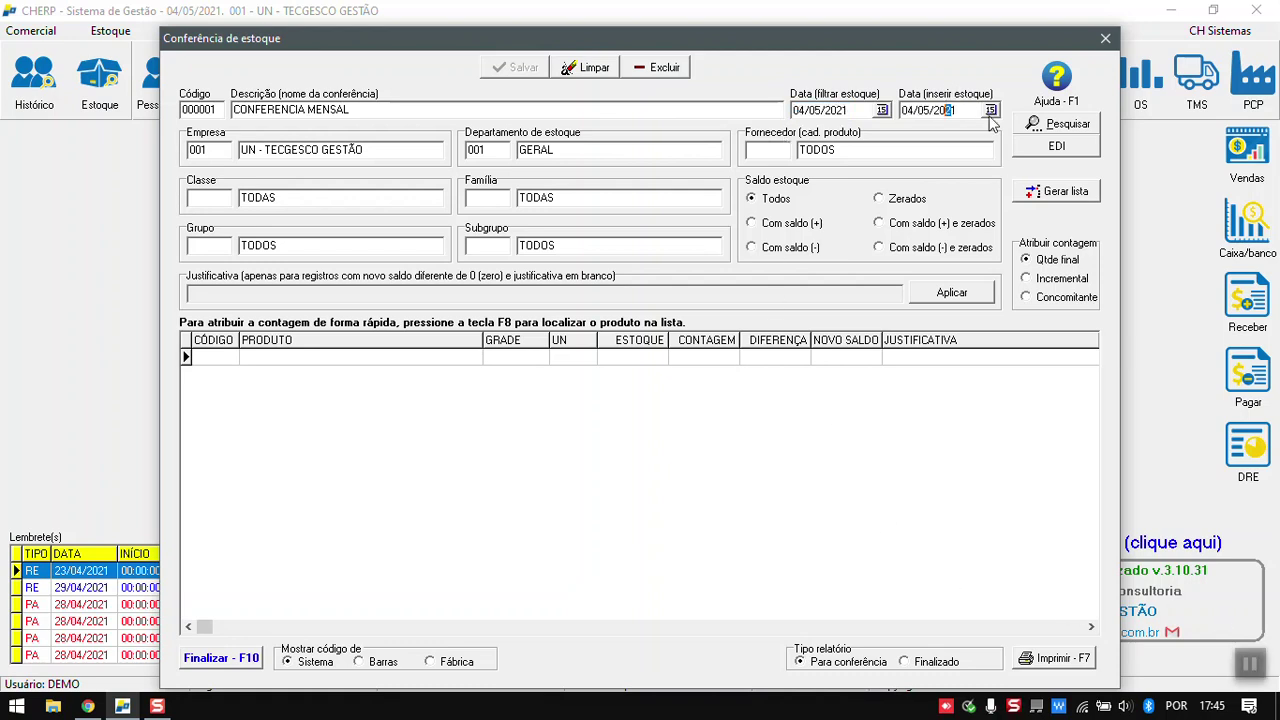
left_click(990, 110)
left_click(880, 94)
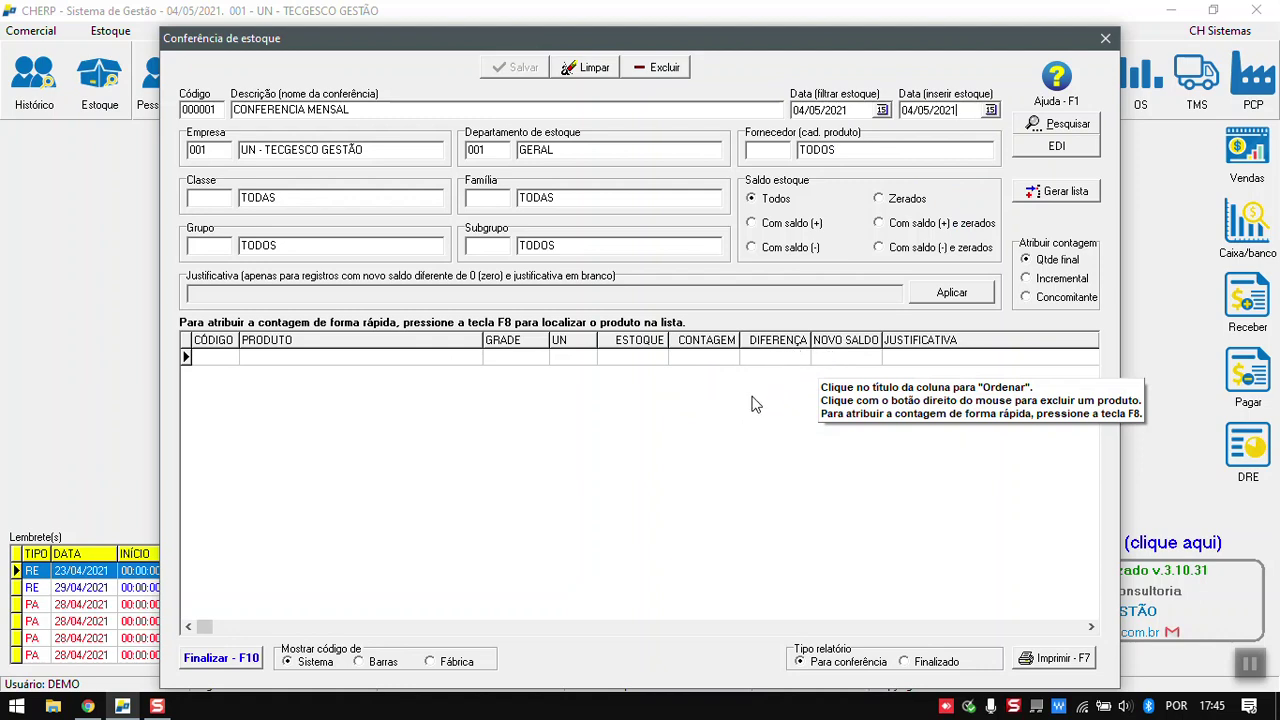
left_click_drag(955, 110, 891, 121)
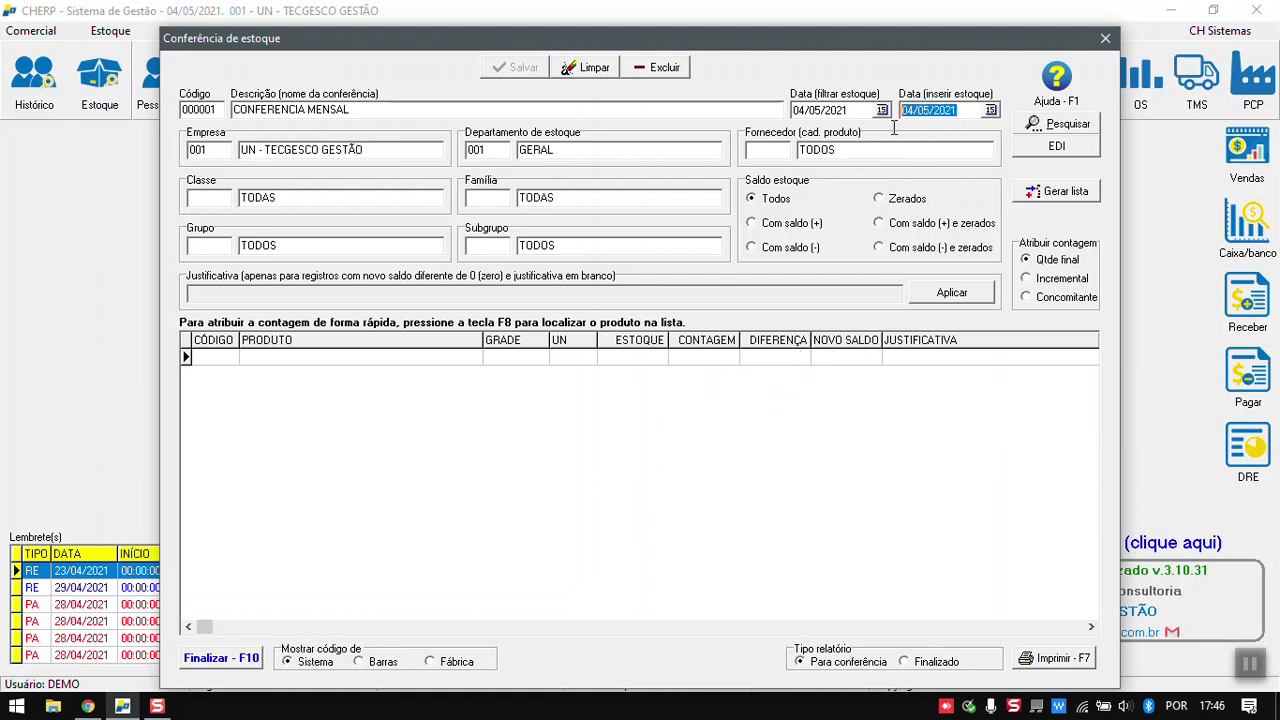
Generate the product list for company 001, stock department 001 GERAL, all groups, with the stock balance filter on Todos.
left_click(204, 150)
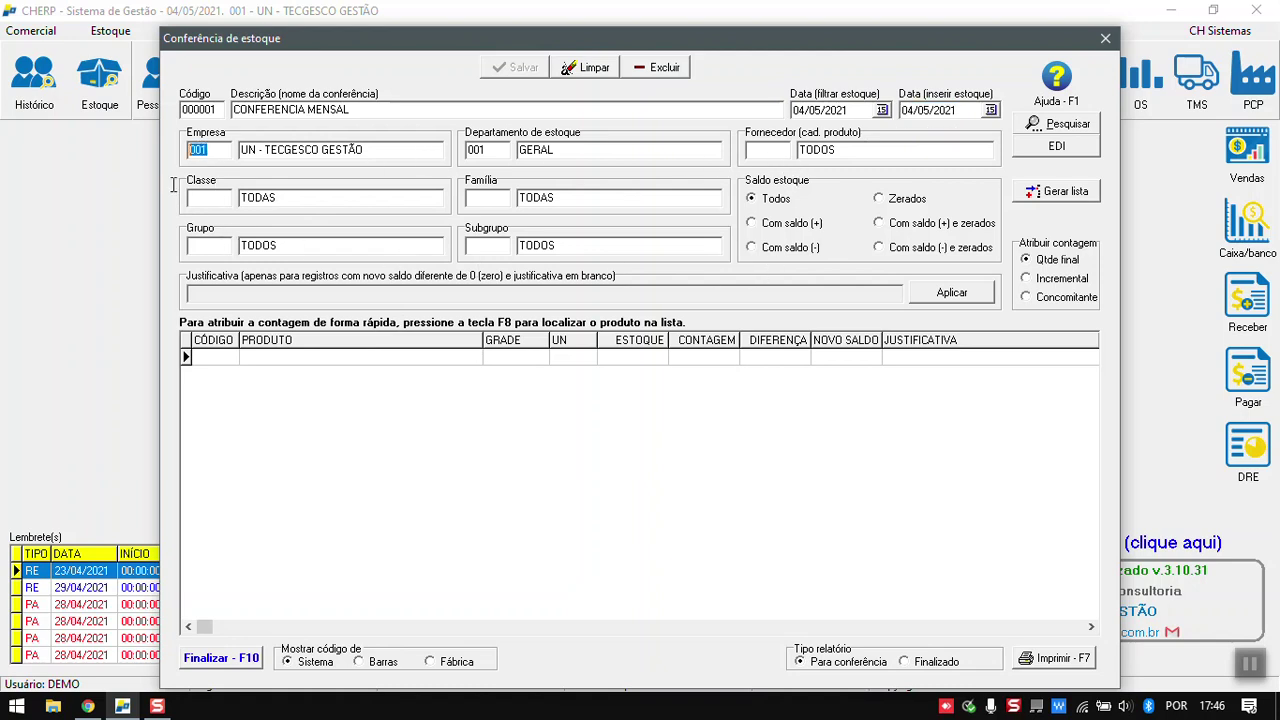
left_click(220, 244)
left_click(493, 150)
double_click(492, 150)
left_click(201, 248)
double_click(211, 153)
key("Tab")
left_click(773, 202)
left_click(1035, 193)
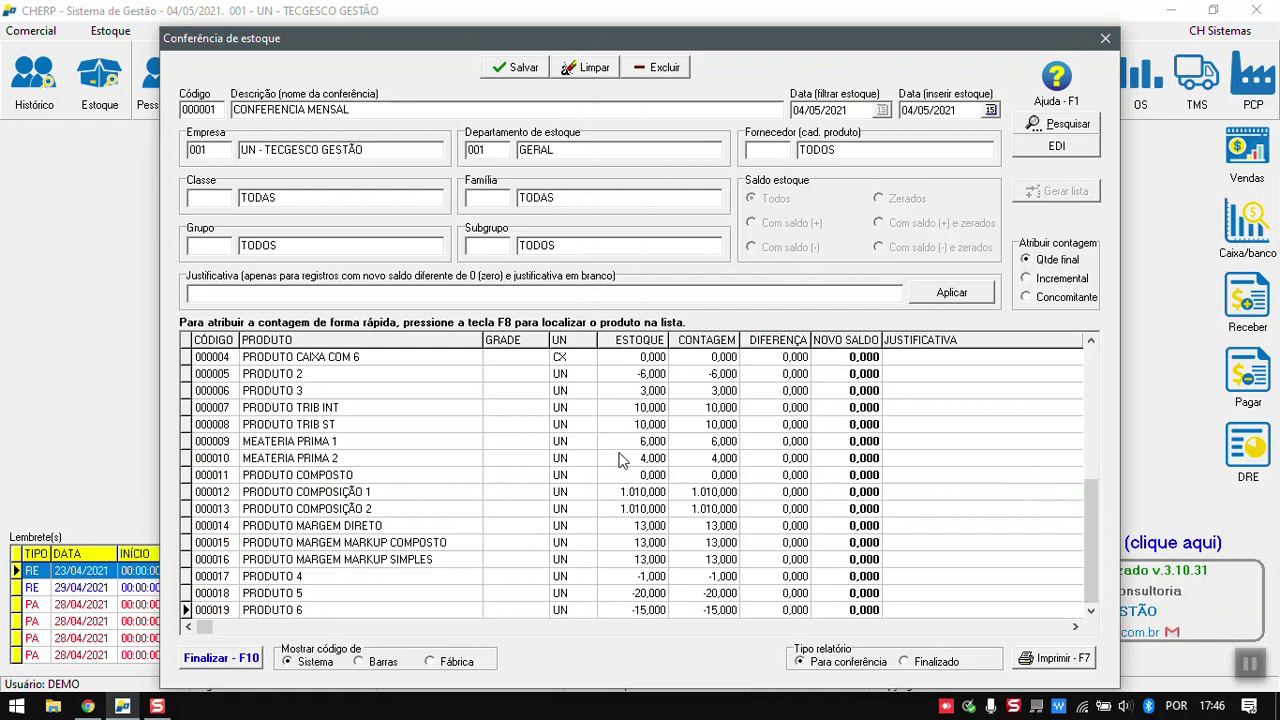
Examine the generated product list, checking the product, grade, unit and system stock columns.
left_click(476, 407)
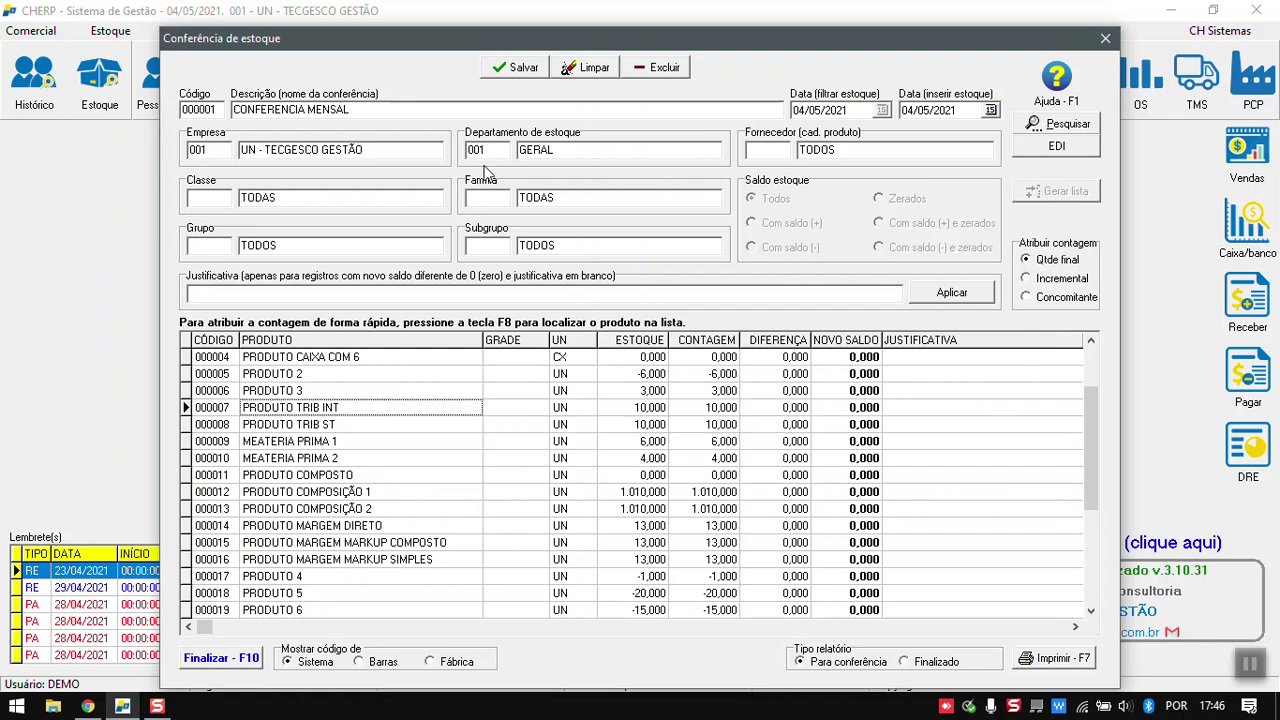
left_click_drag(1091, 439, 1088, 392)
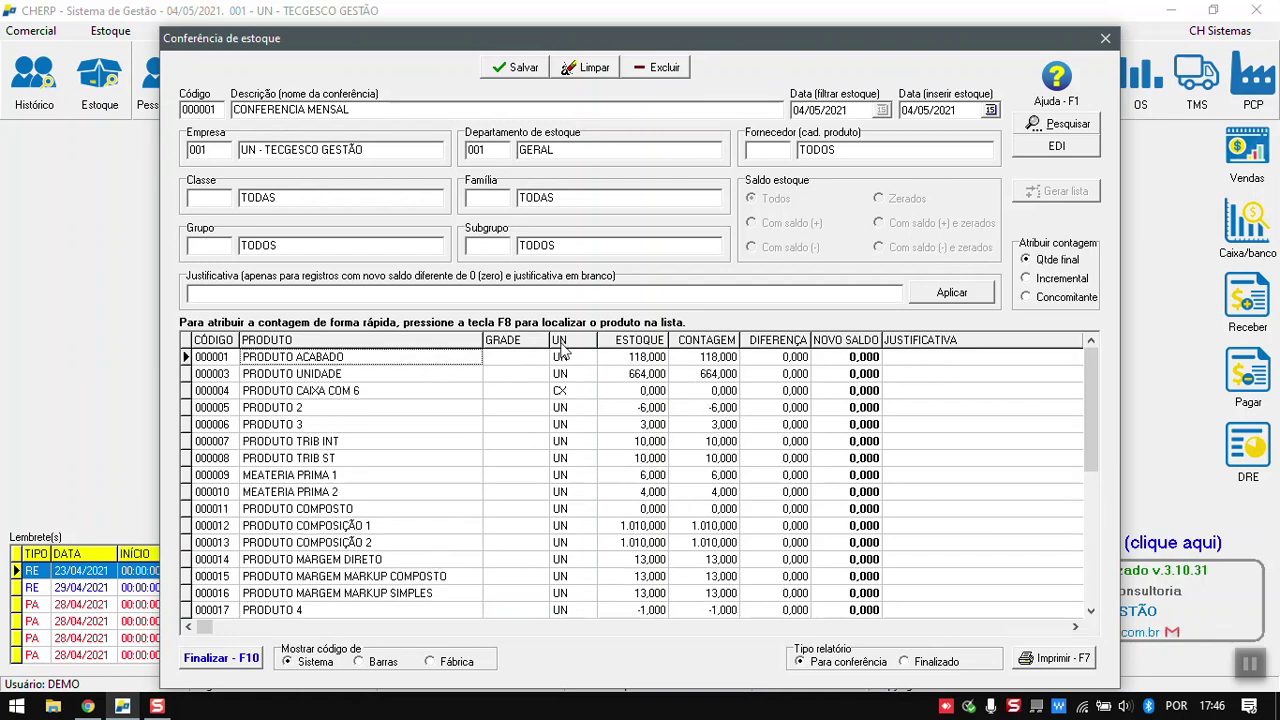
left_click(311, 375)
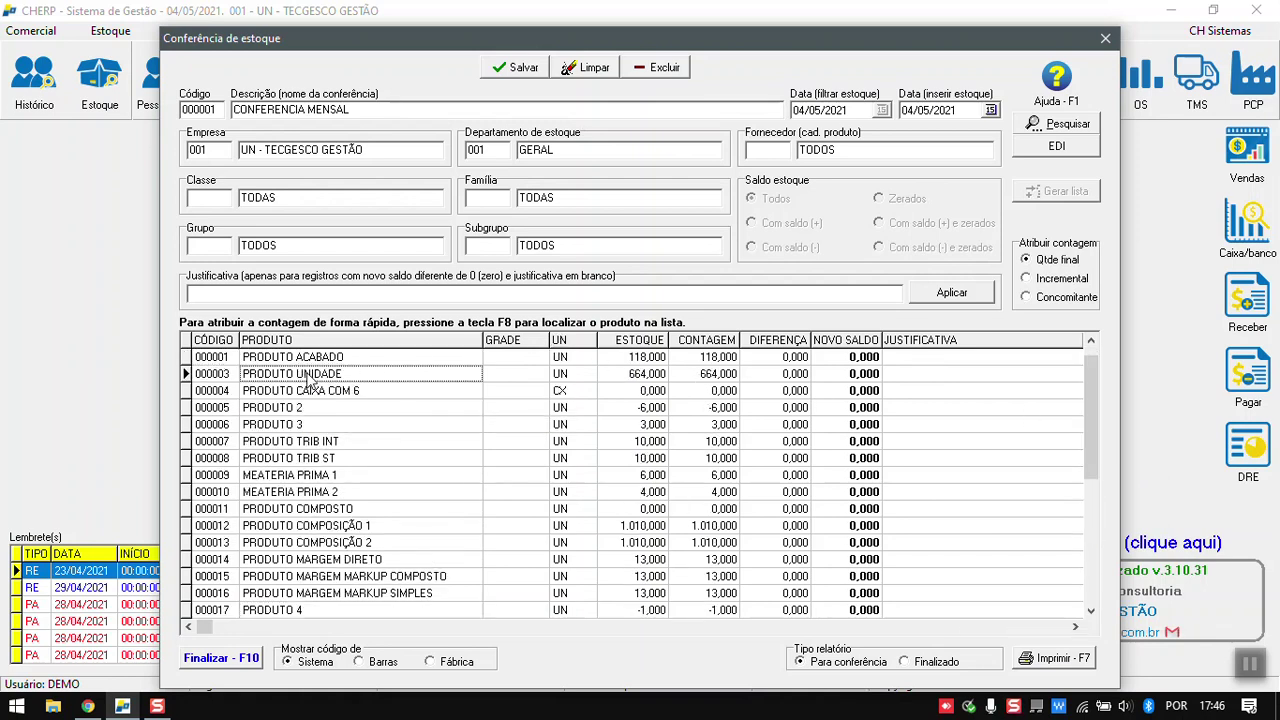
left_click(500, 424)
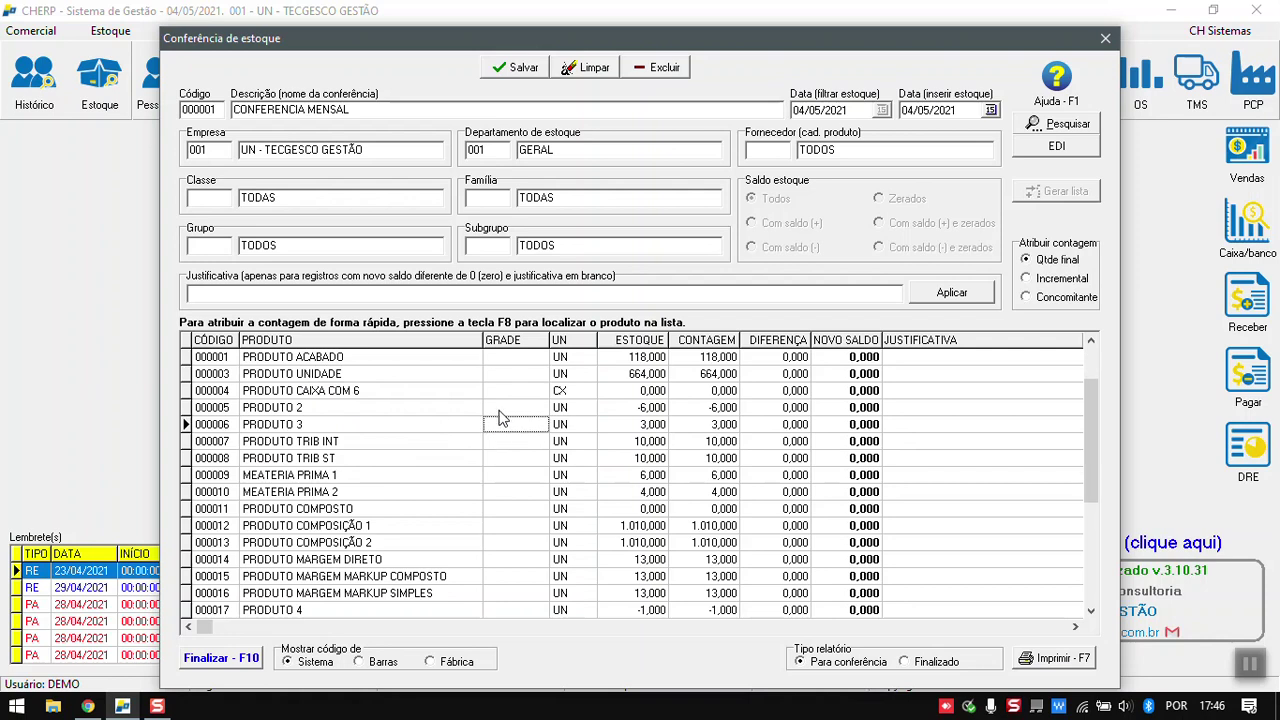
left_click(514, 372)
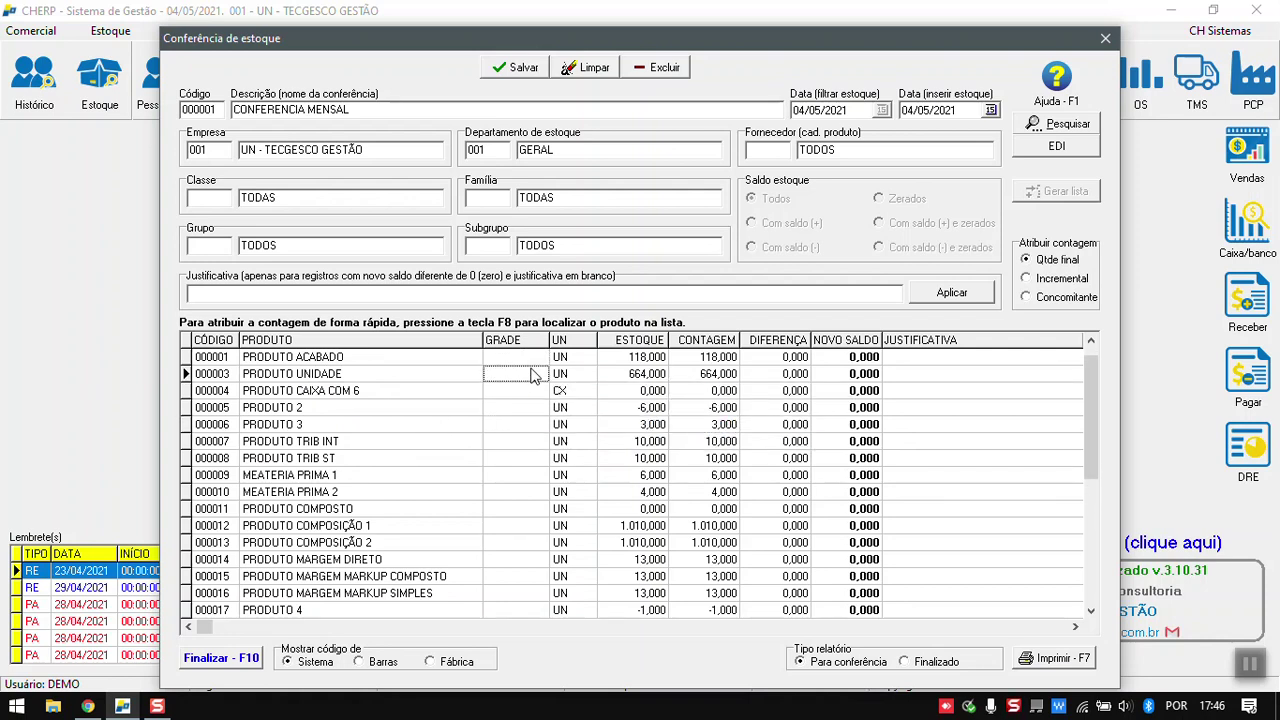
left_click(577, 379)
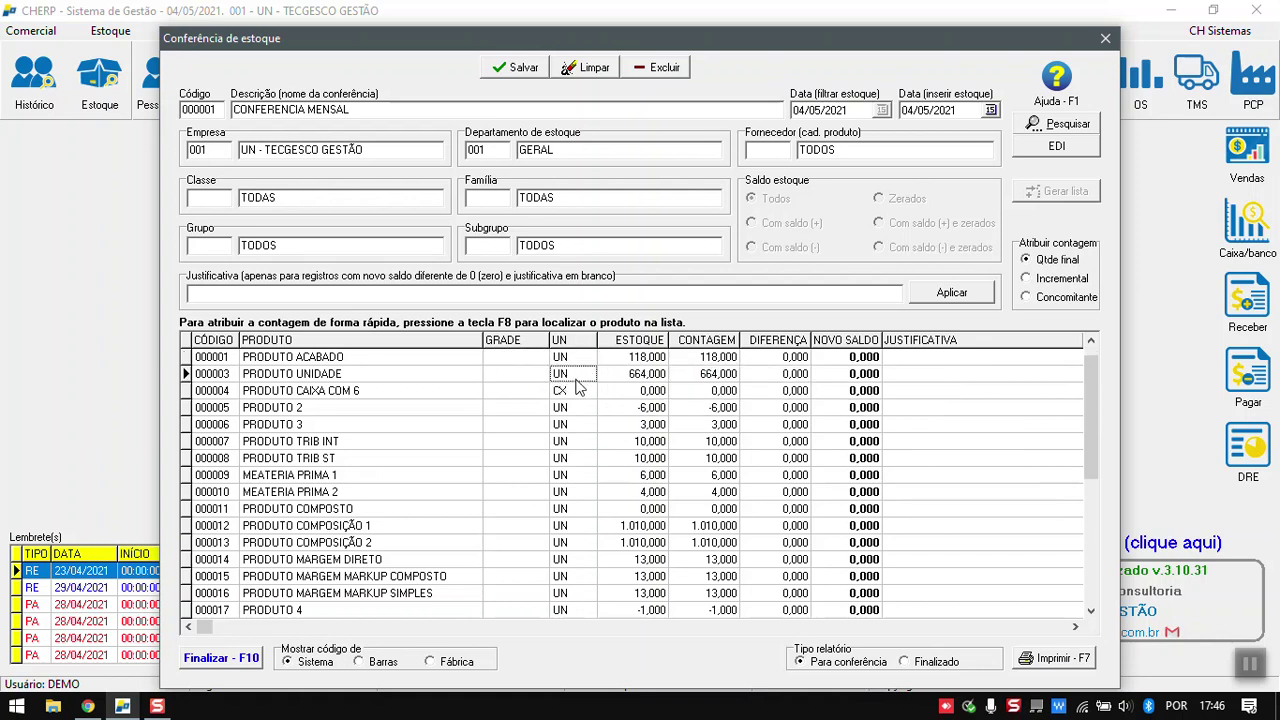
left_click(584, 360)
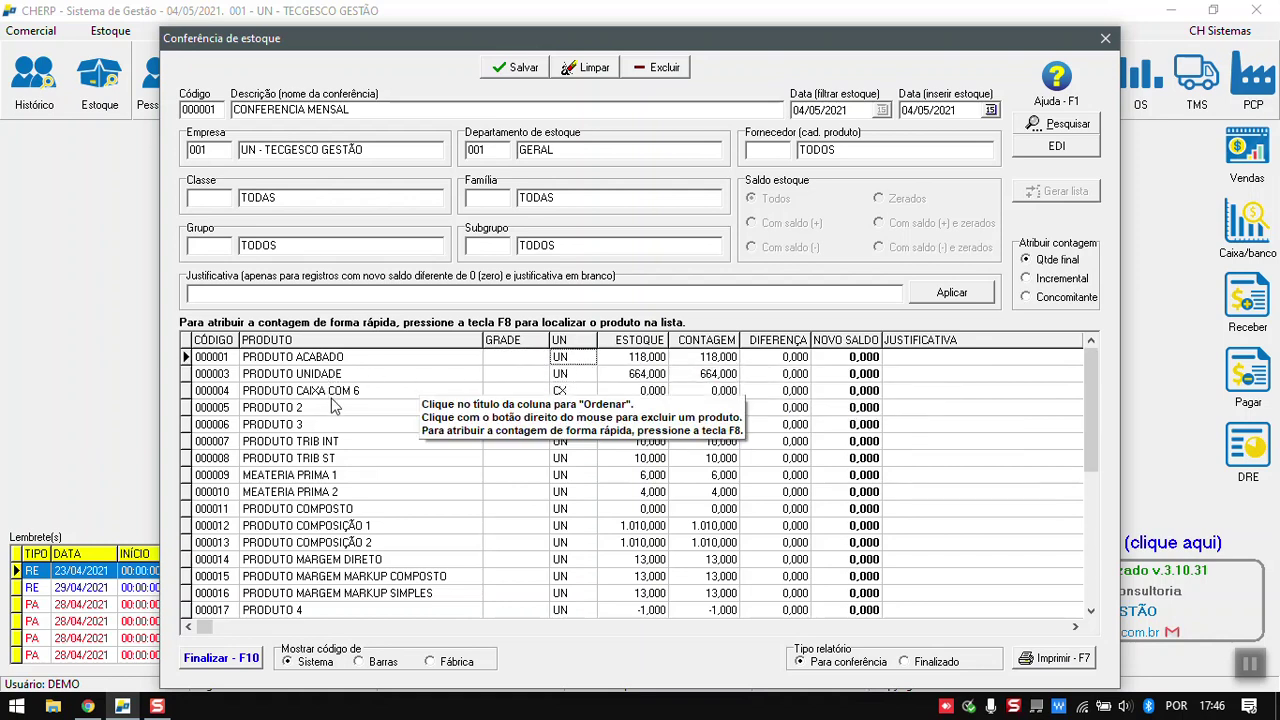
left_click(655, 364)
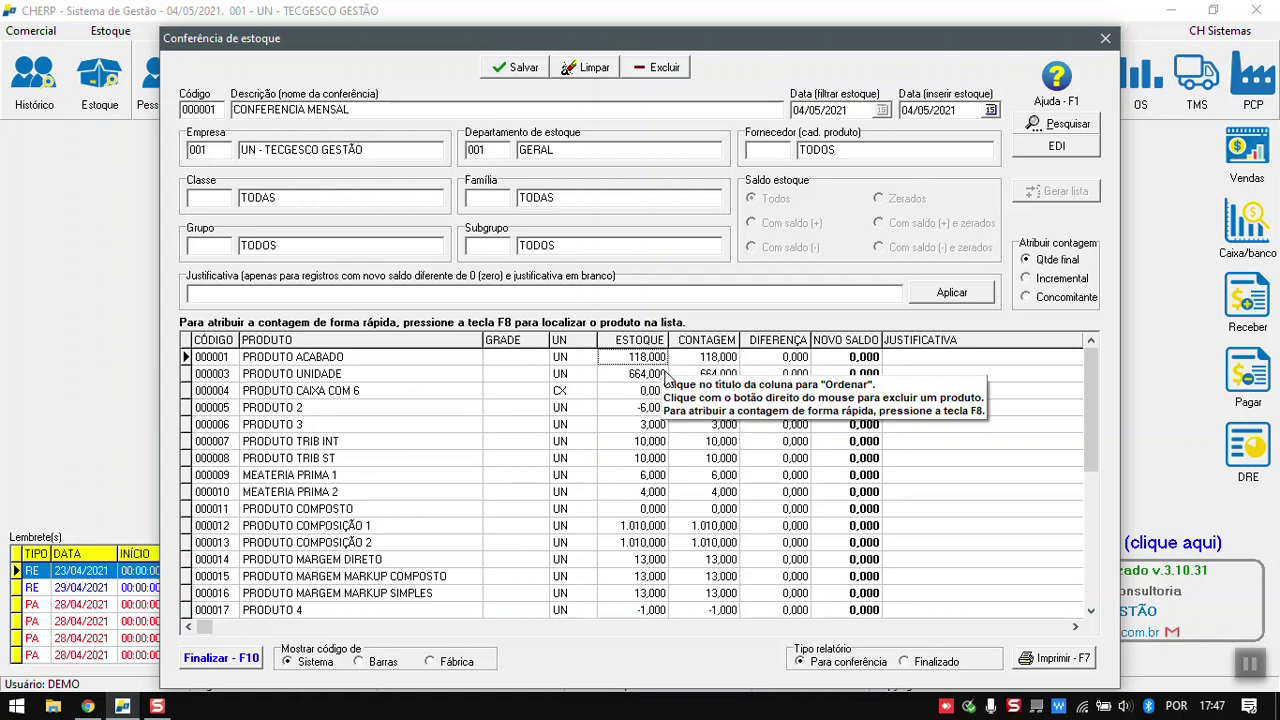
left_click(640, 357)
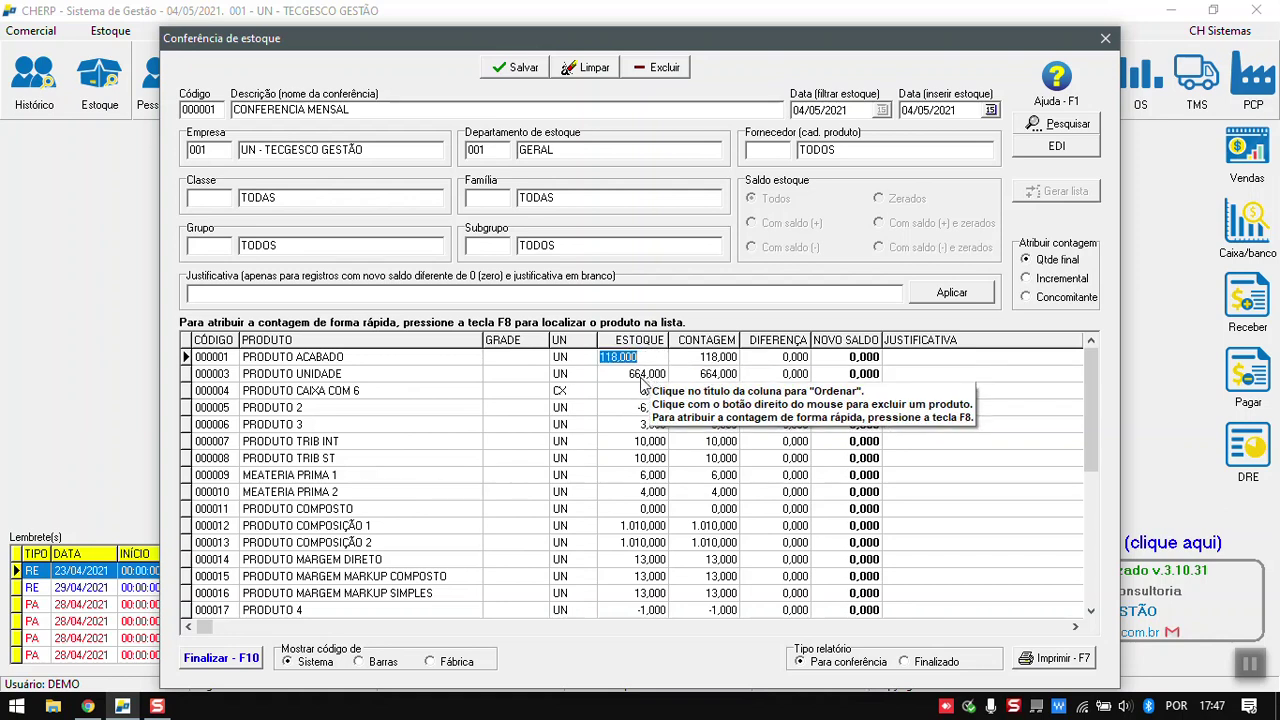
Compare the Contagem column with the Estoque column across the product list and check the options available for a count cell.
left_click(710, 358)
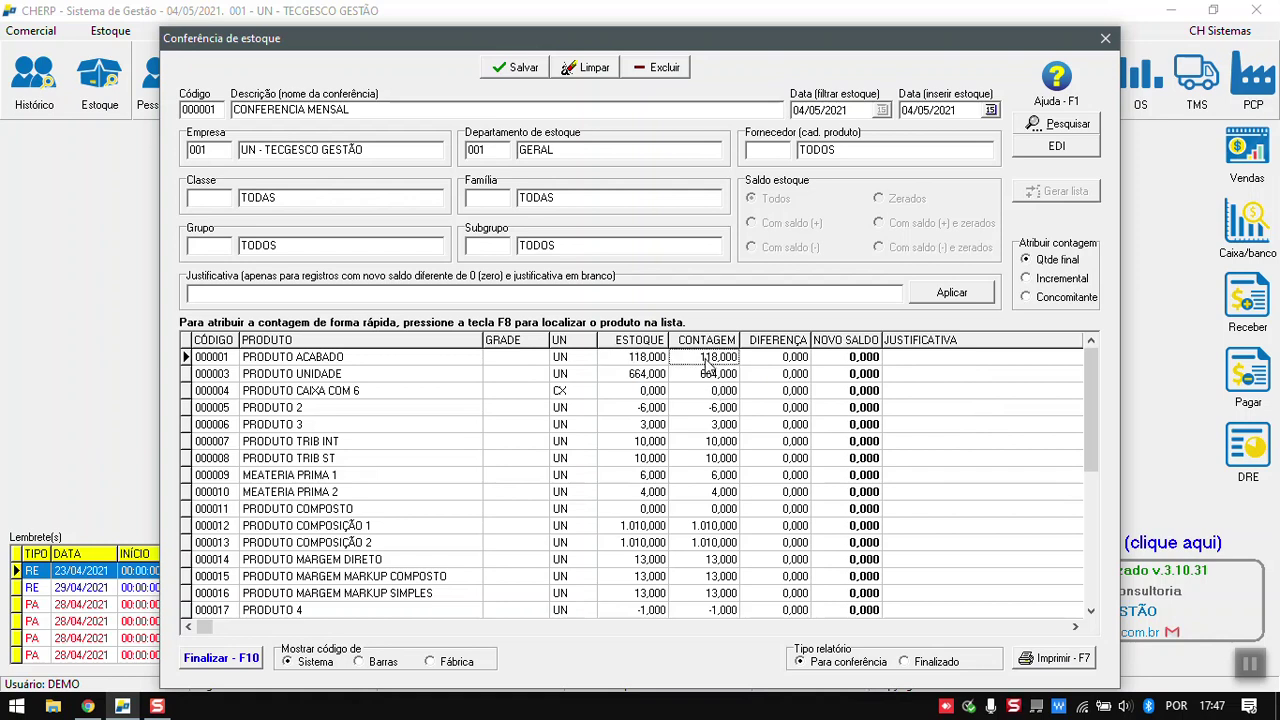
left_click(700, 408)
left_click(721, 362)
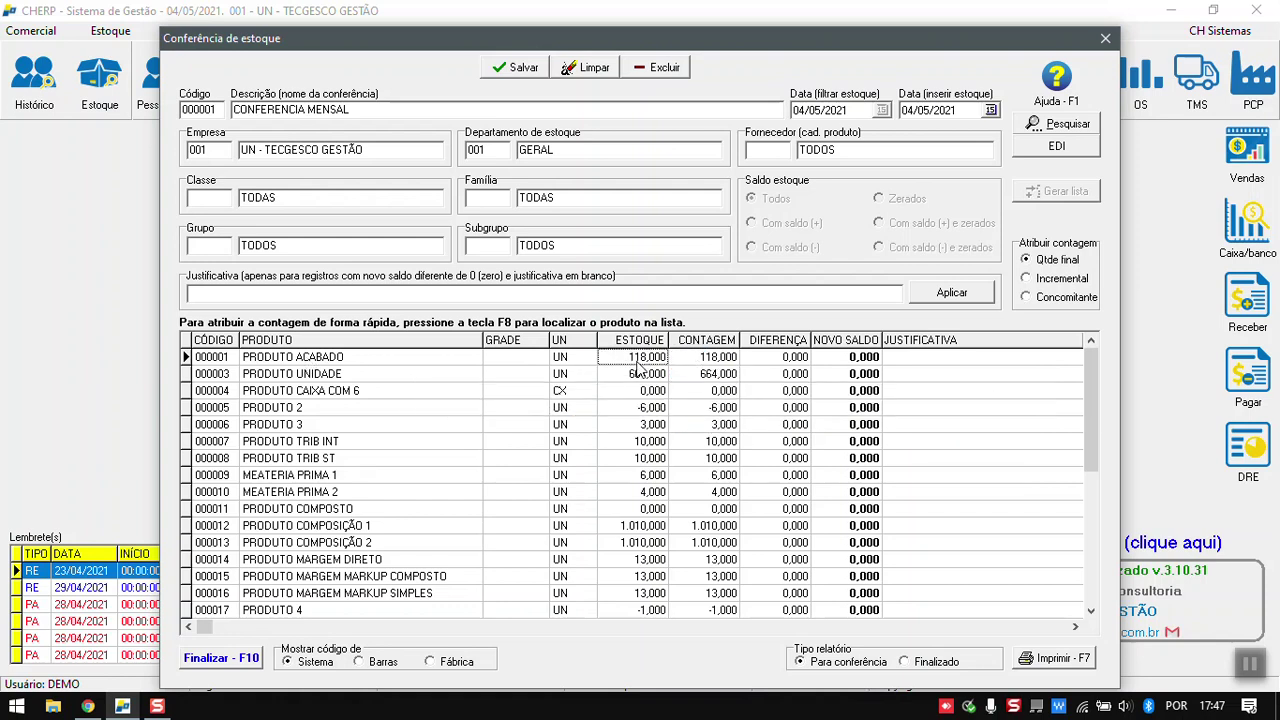
left_click(708, 392)
scroll(700, 418, "down", 6)
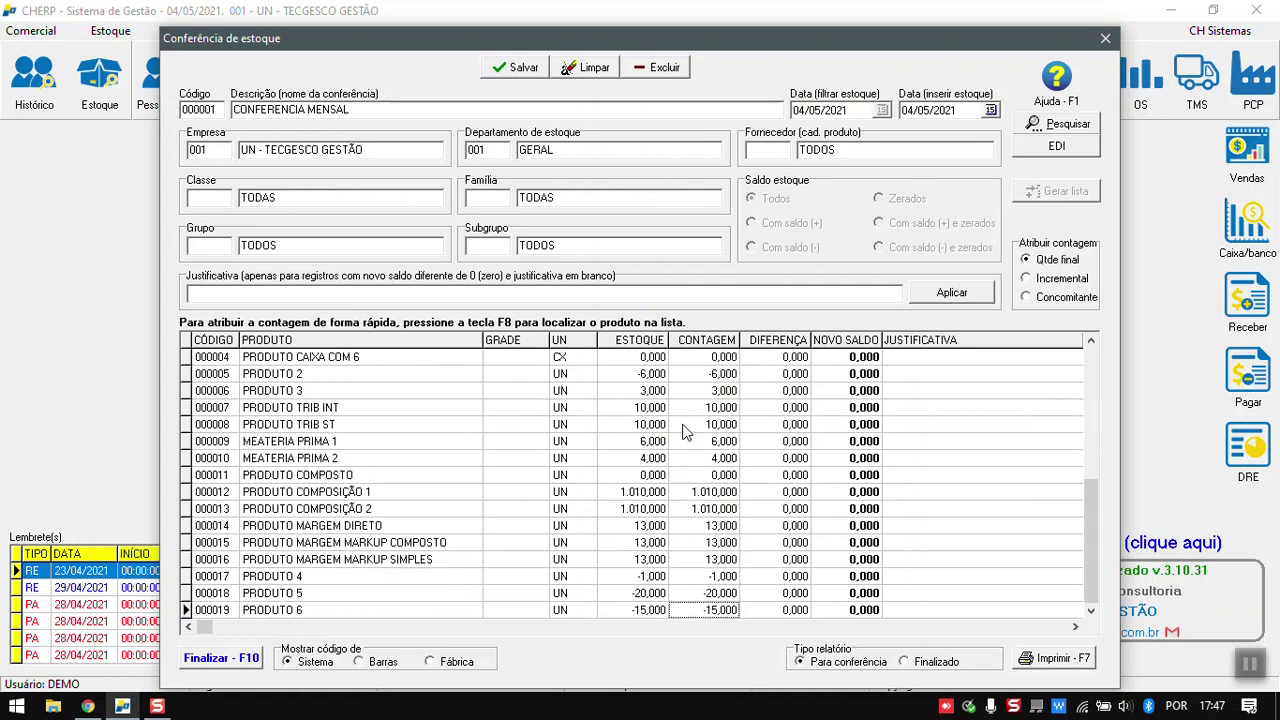
scroll(733, 575, "up", 9)
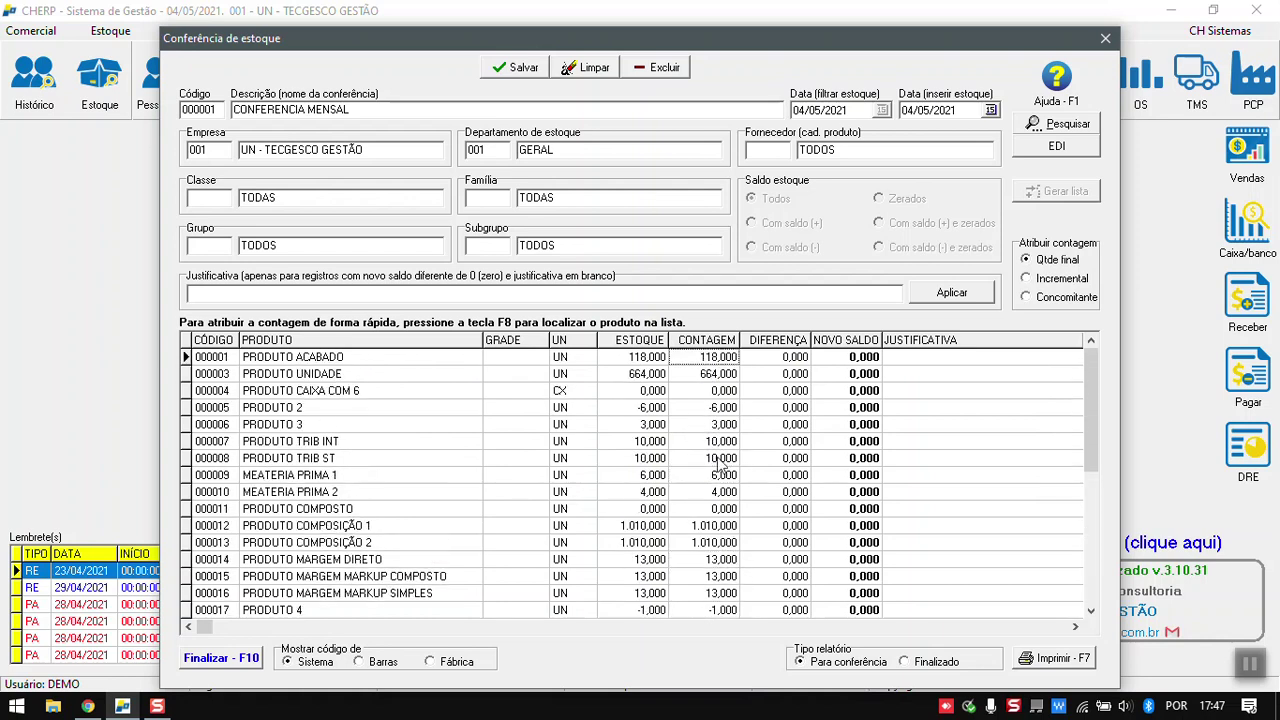
right_click(704, 364)
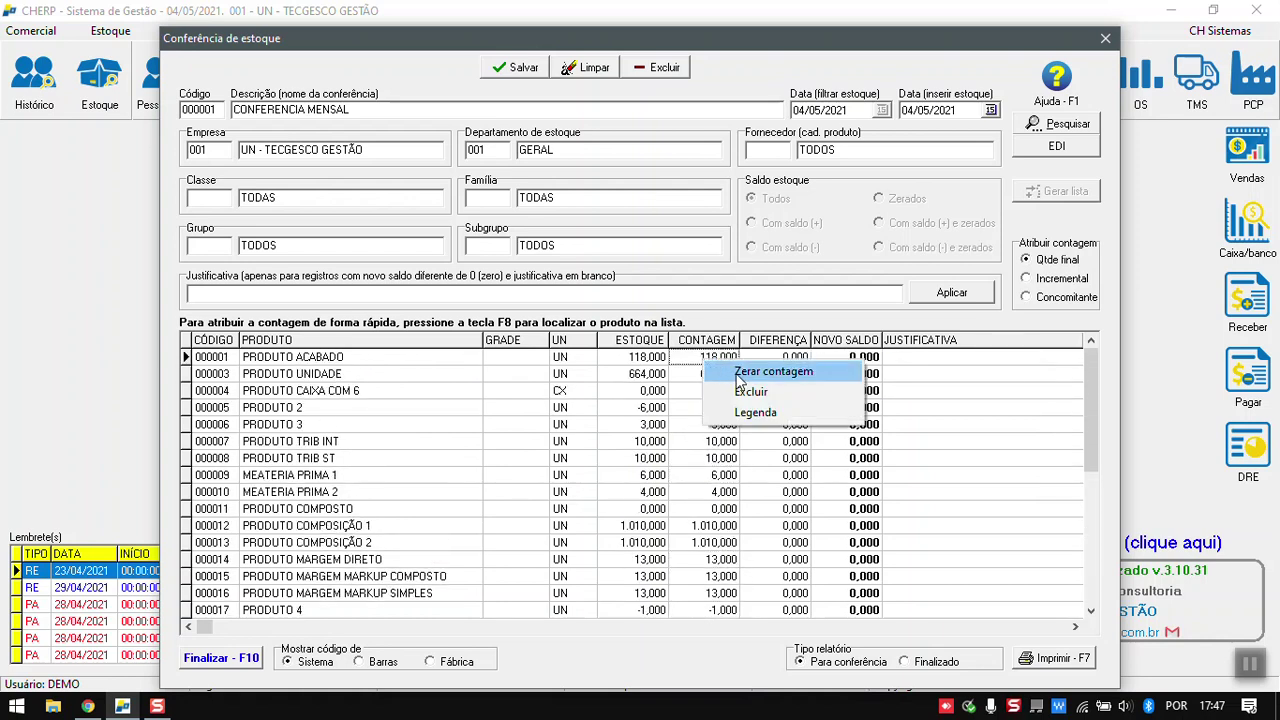
left_click(605, 374)
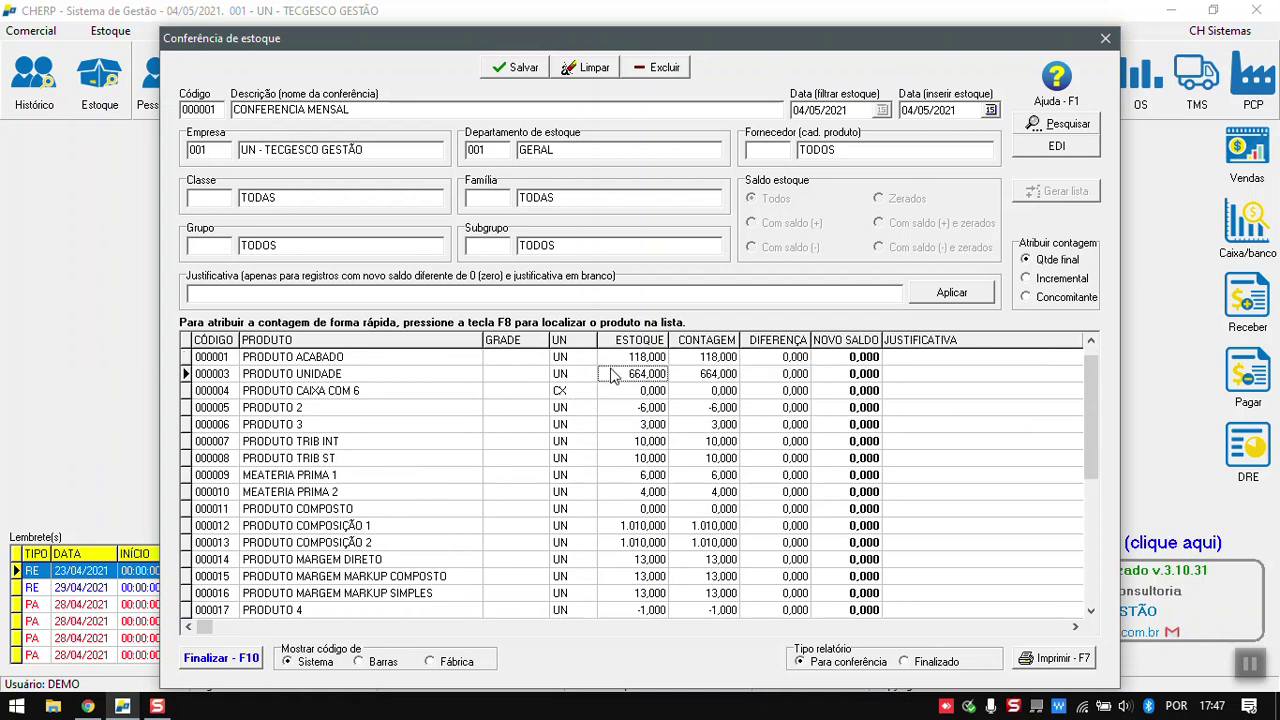
left_click(731, 358)
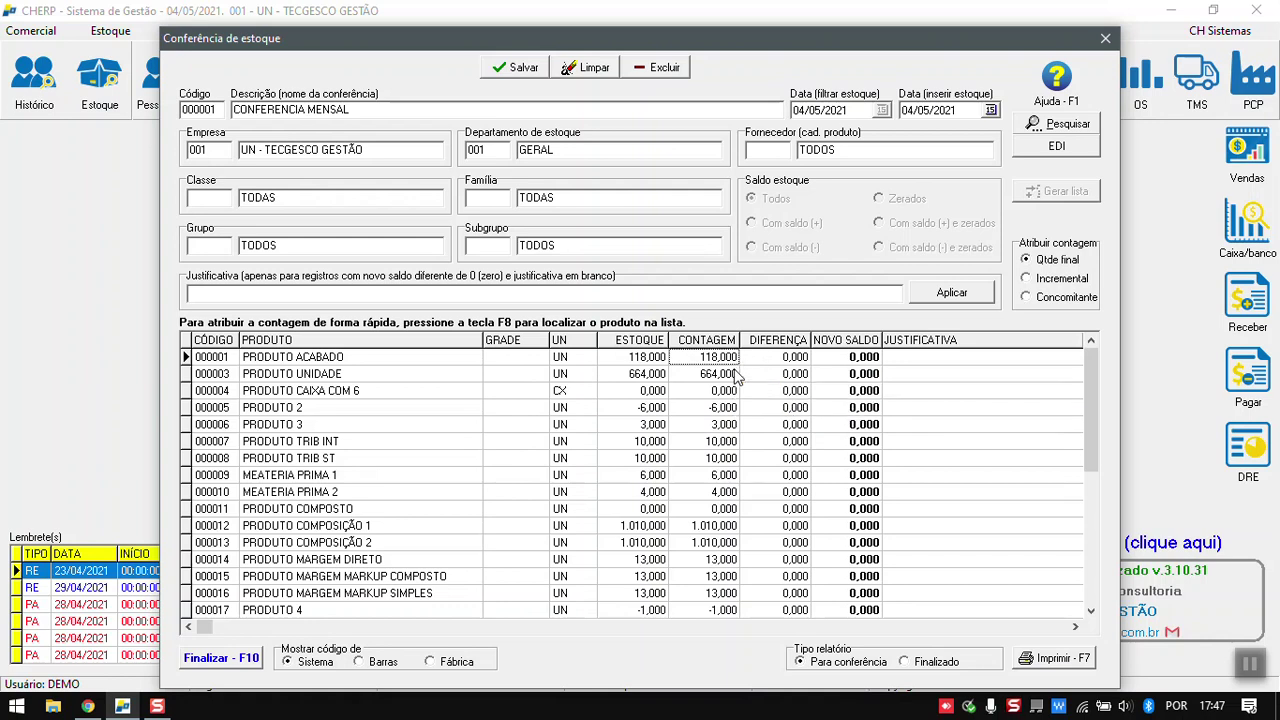
left_click(244, 358)
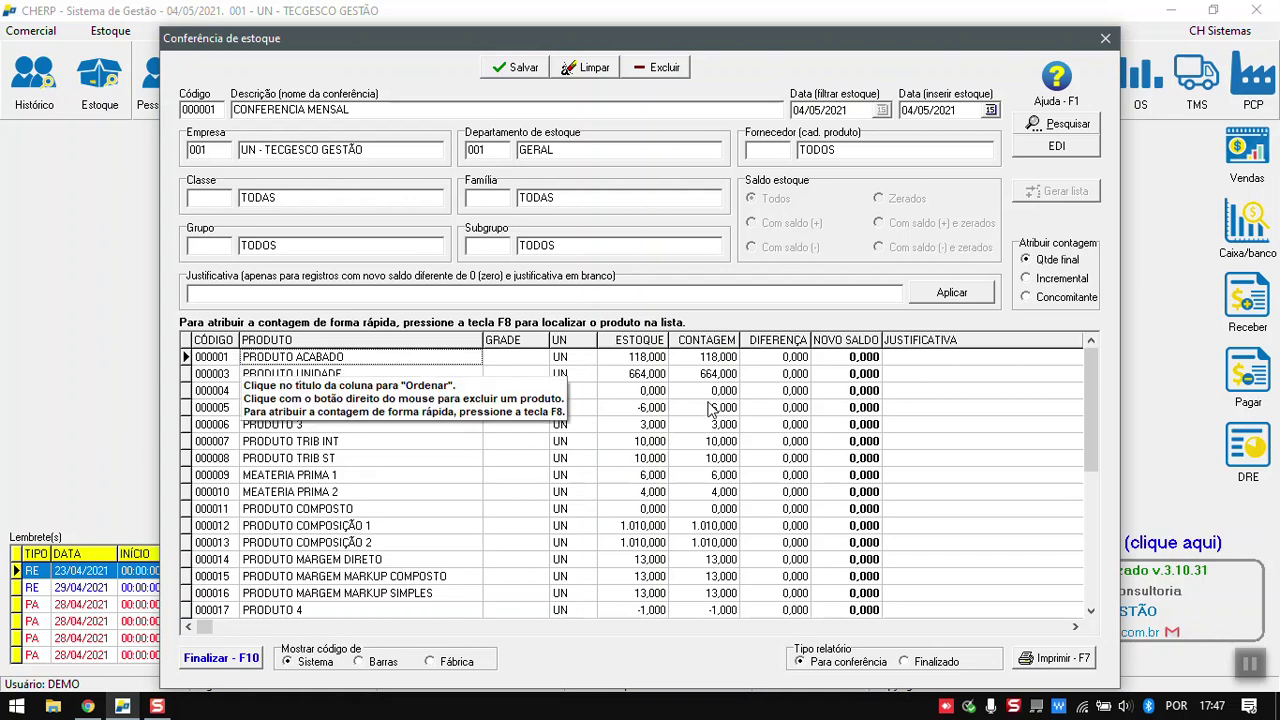
left_click(720, 362)
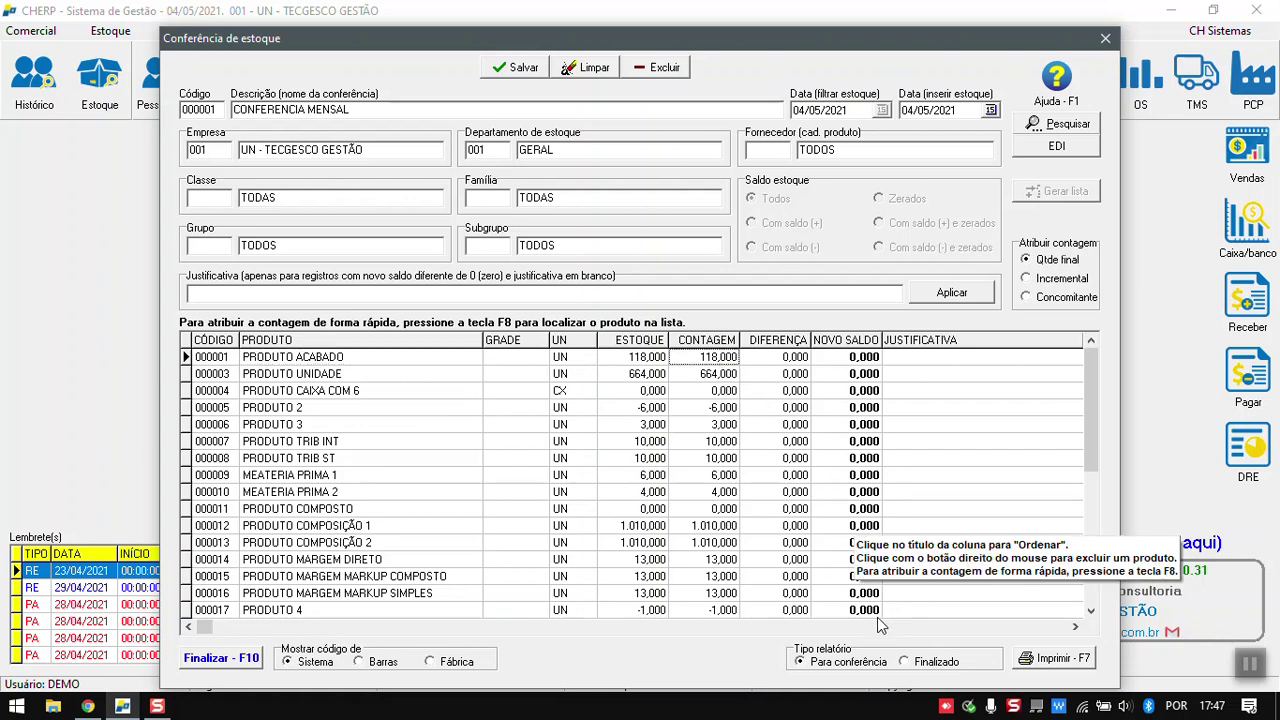
Preview the stock check report of type Para conferência and close the preview.
left_click(836, 665)
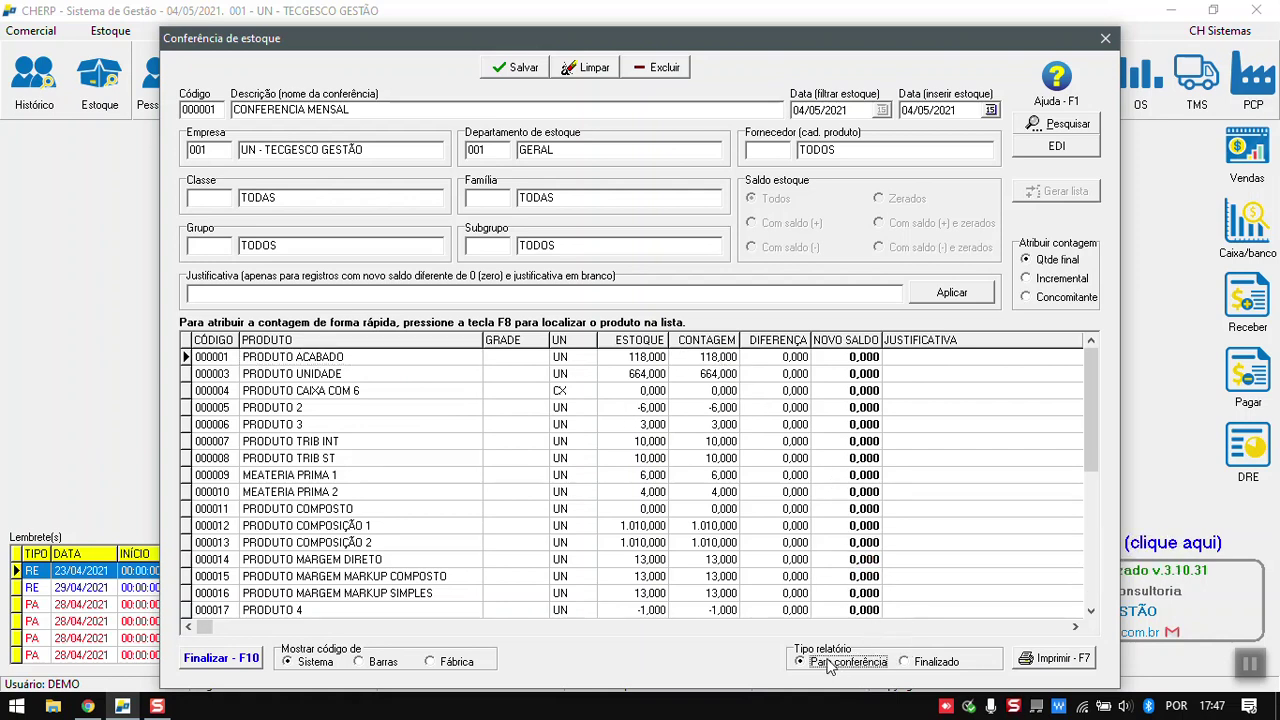
left_click(1078, 667)
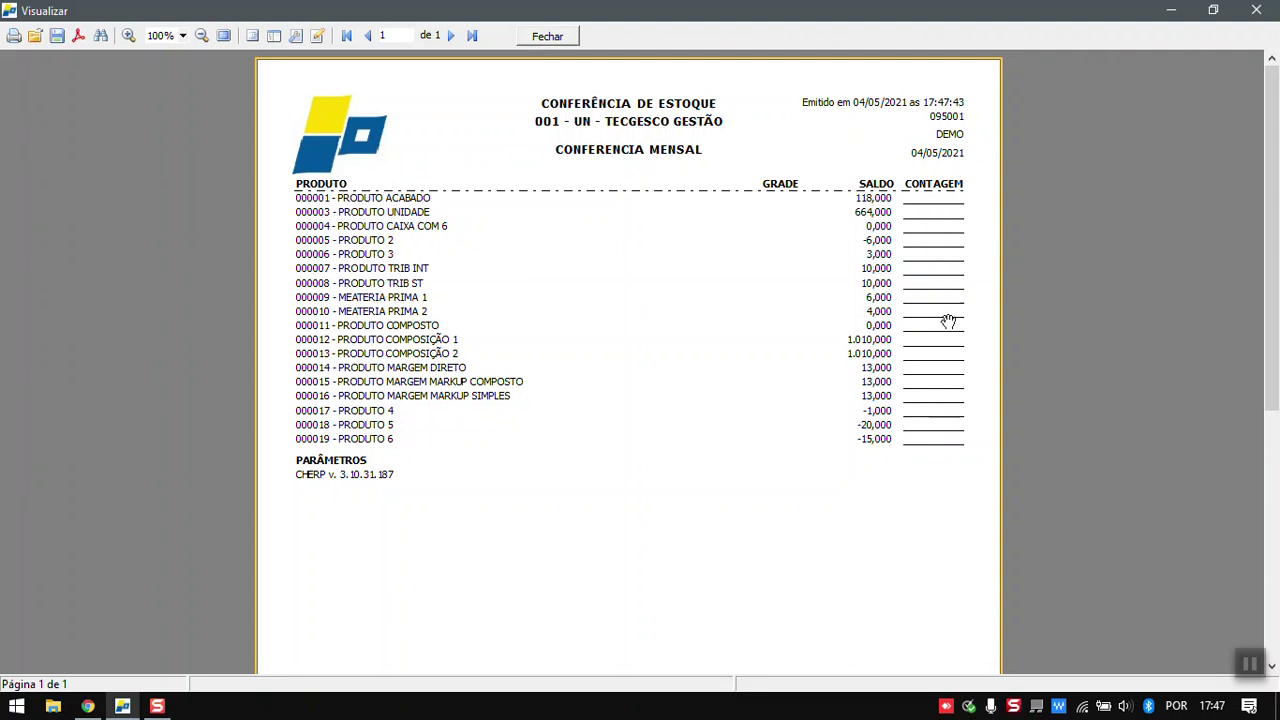
left_click(547, 36)
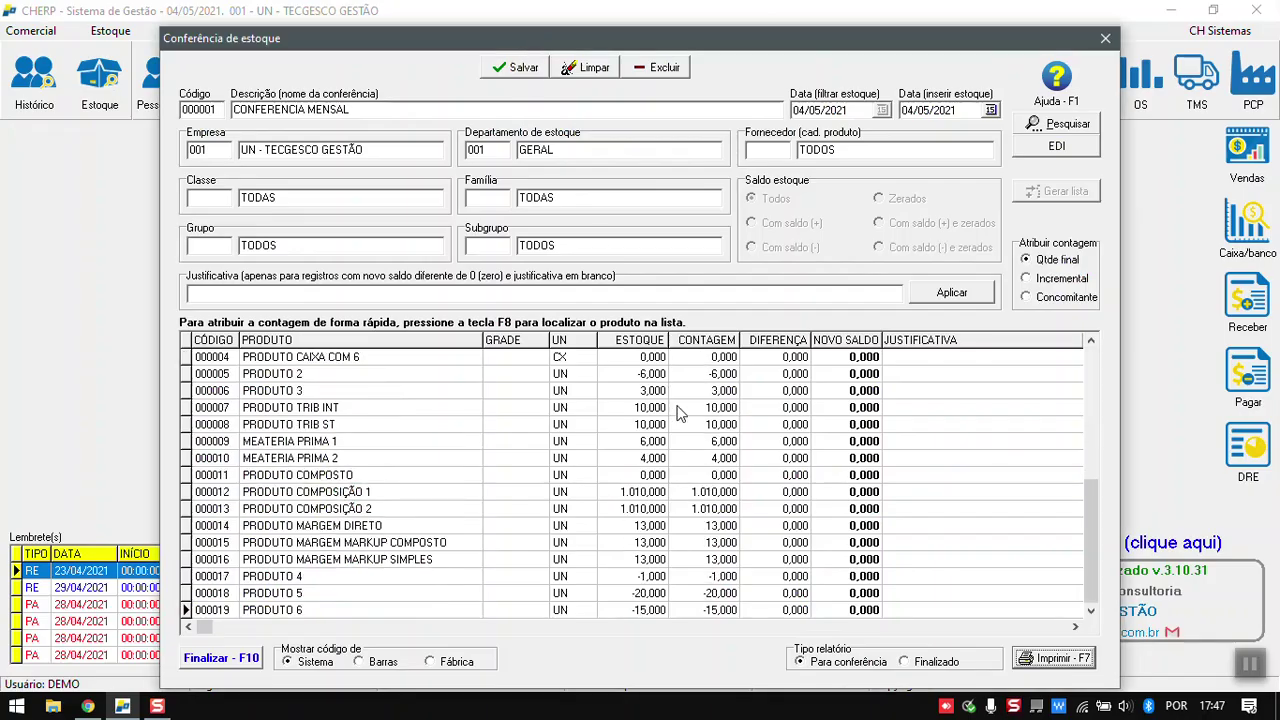
Examine the count cells of the first products and the quick count assignment window, and close that window.
scroll(715, 405, "up", 1)
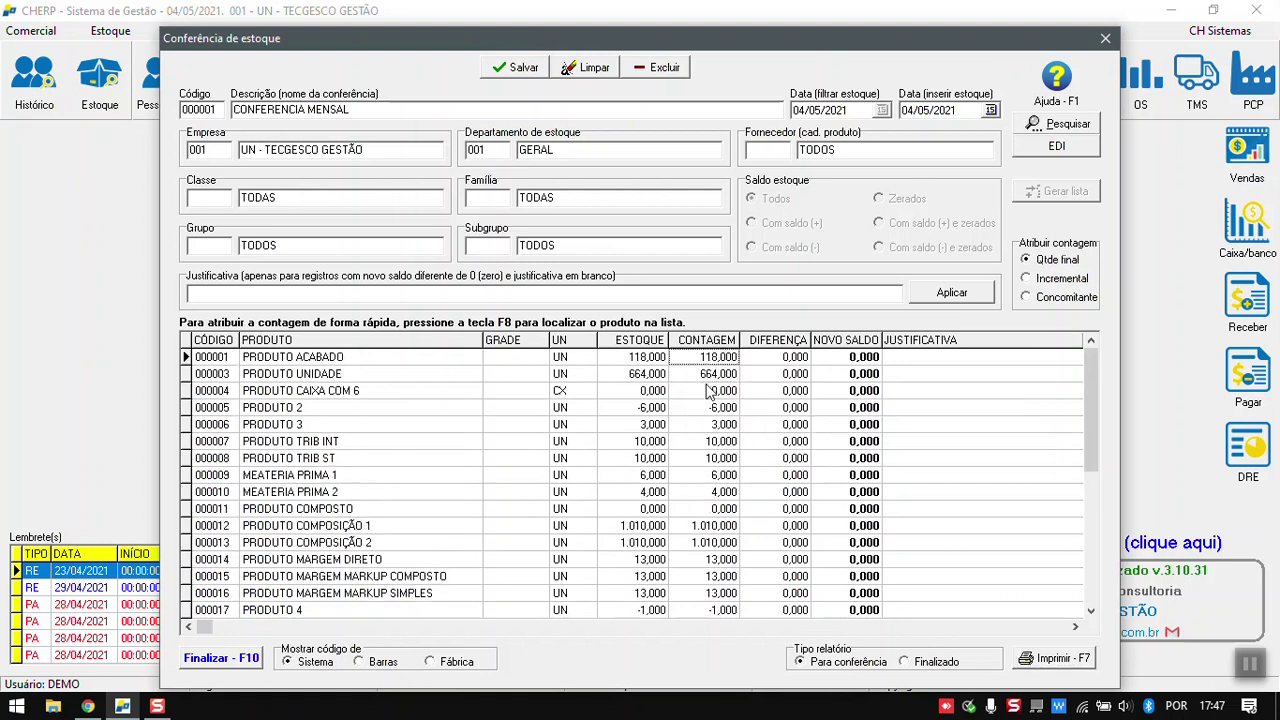
left_click(697, 358)
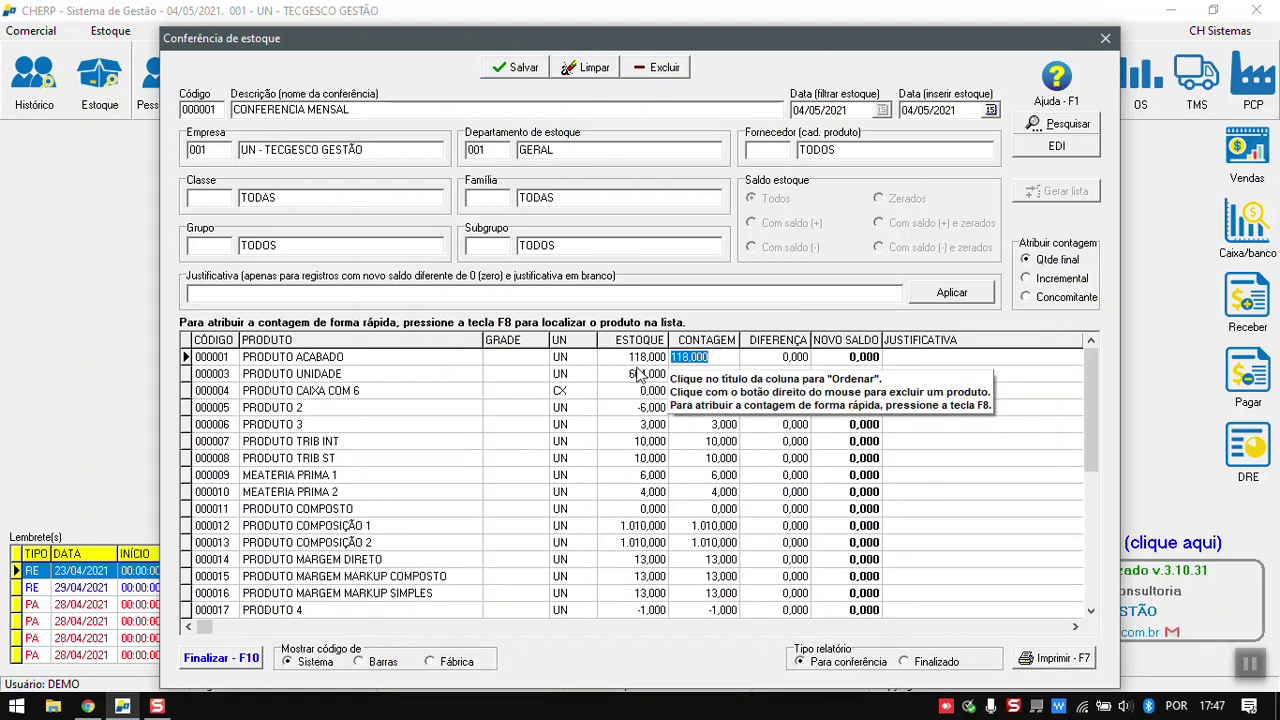
left_click(714, 374)
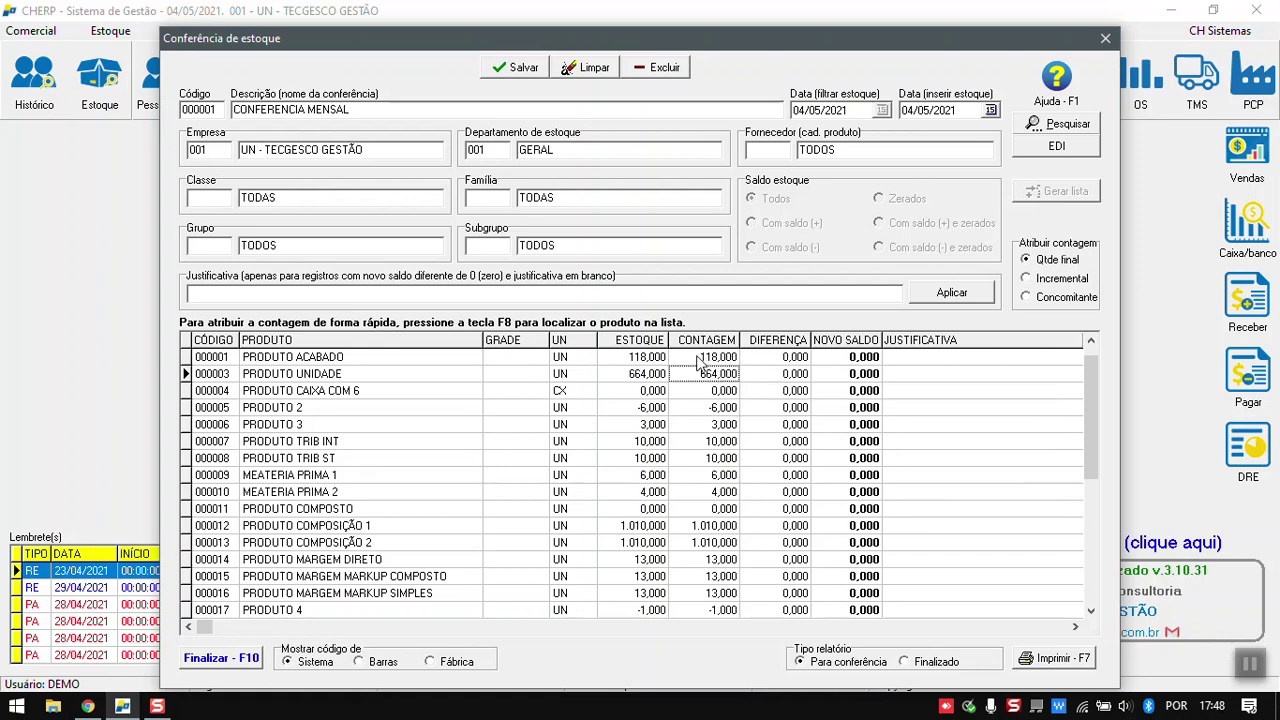
left_click(700, 360)
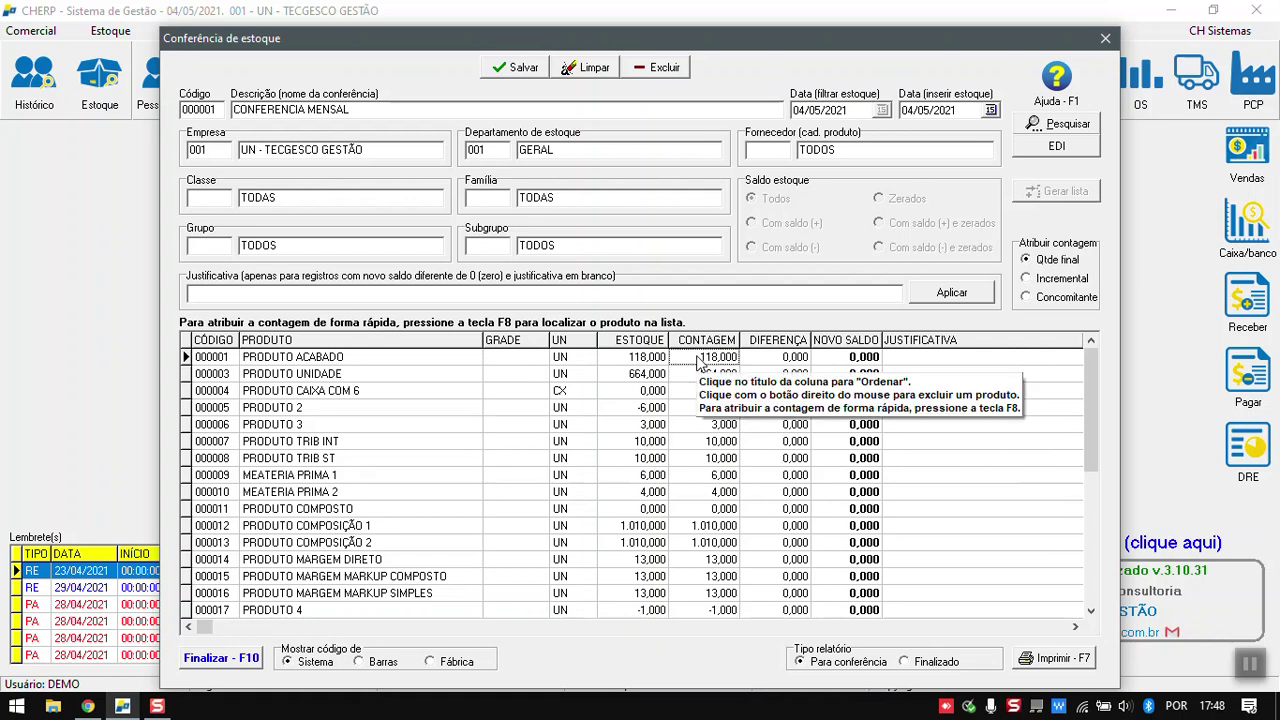
key("F8")
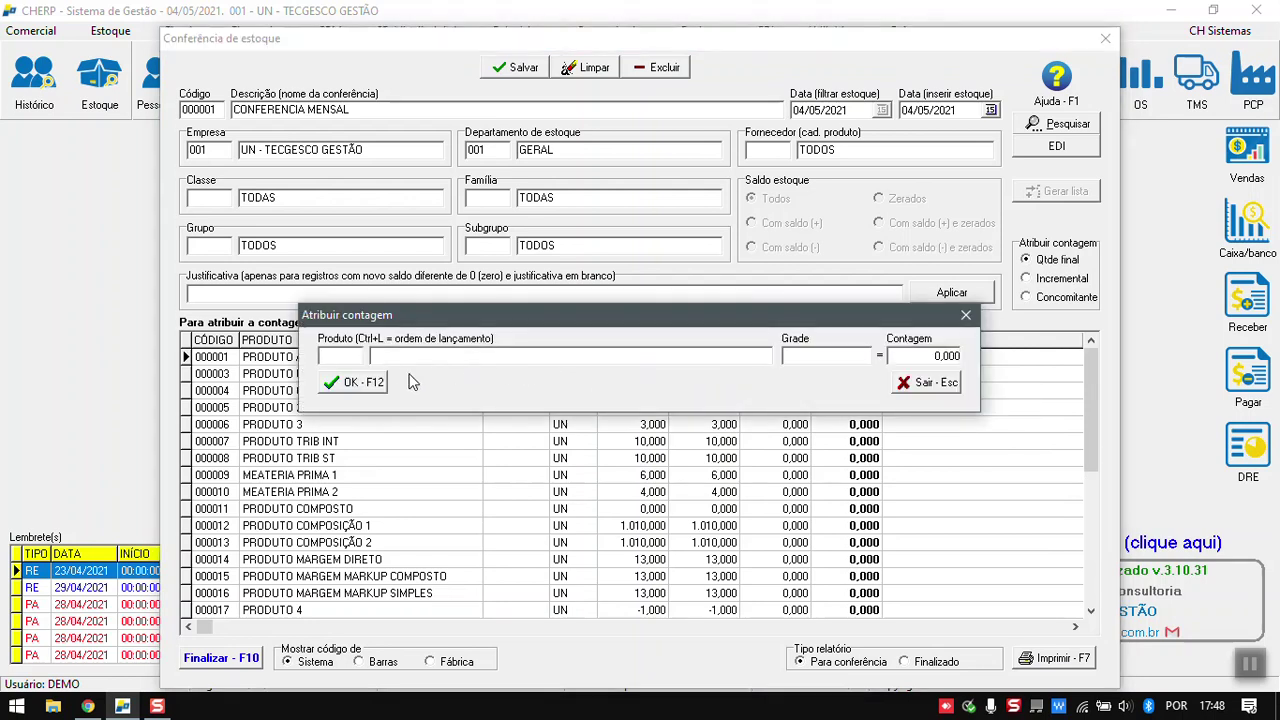
left_click_drag(588, 310, 586, 298)
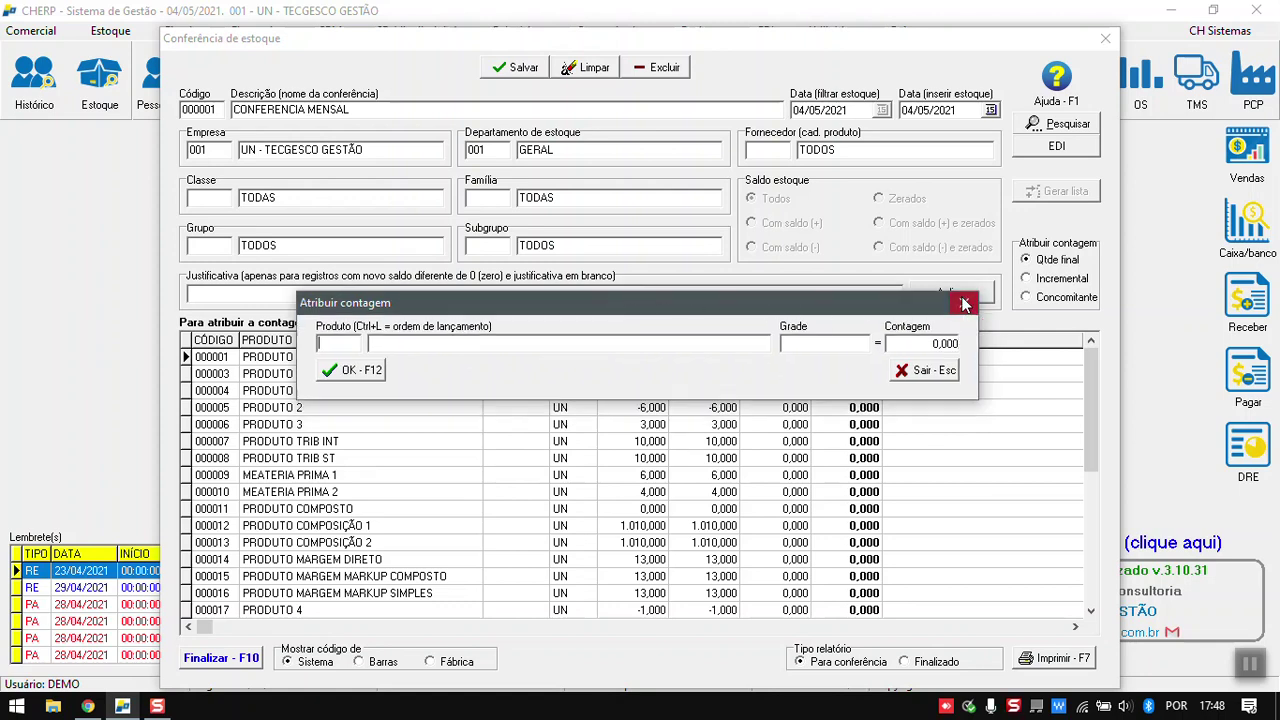
left_click_drag(950, 303, 952, 315)
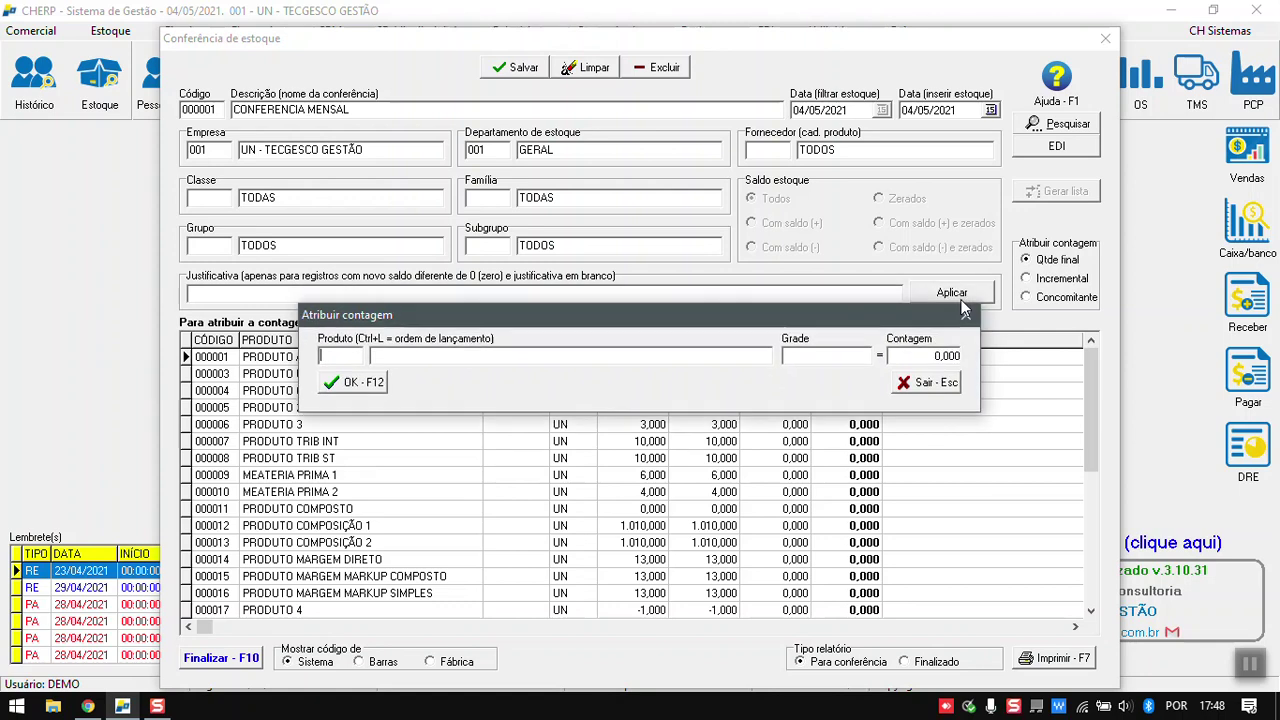
left_click(925, 383)
With the count assignment on Qtde final, open the quick count window for PRODUTO ACABADO and set product entry to Código de barras.
left_click(1054, 280)
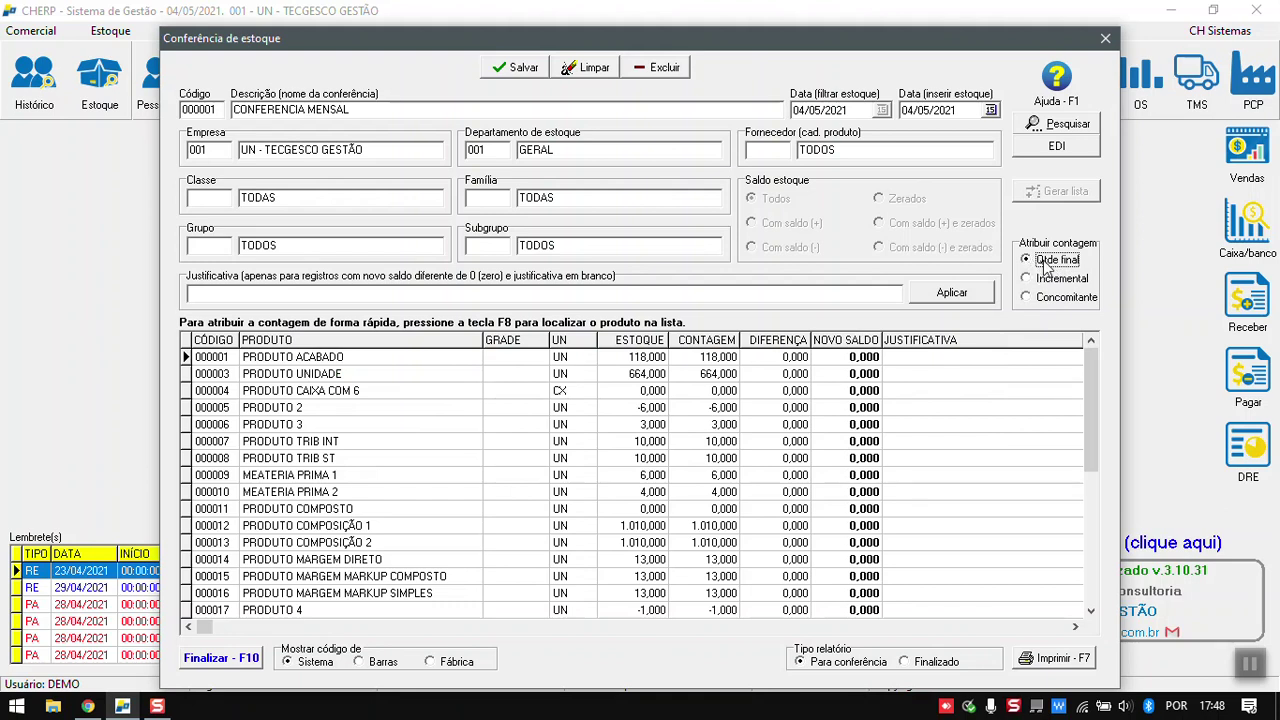
left_click(708, 358)
key("F8")
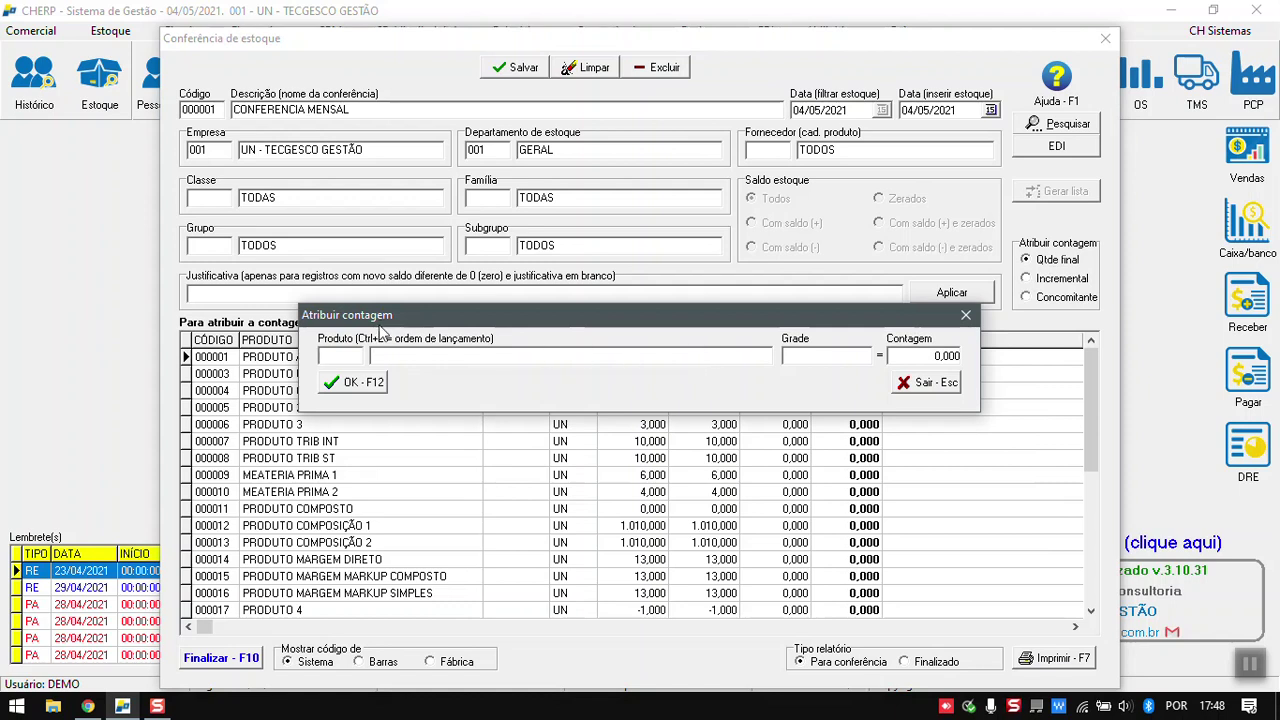
left_click_drag(334, 323, 344, 440)
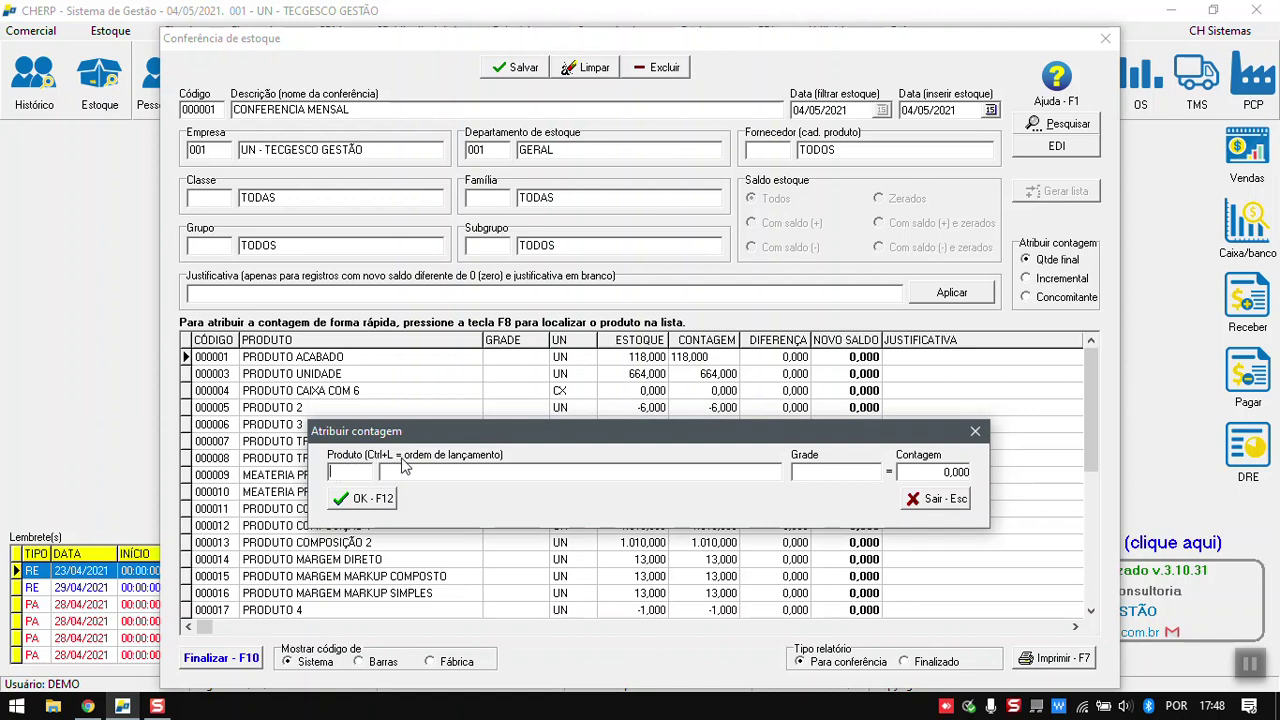
key("ctrl+l")
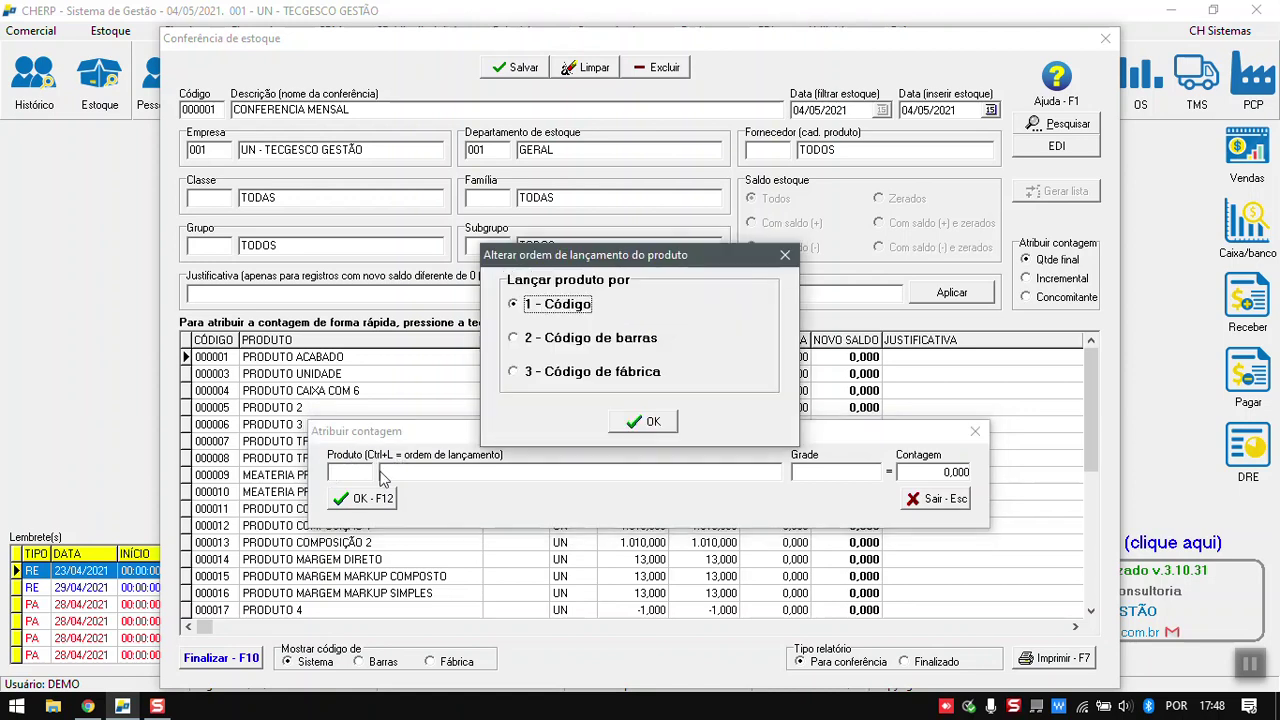
left_click(556, 340)
left_click(645, 423)
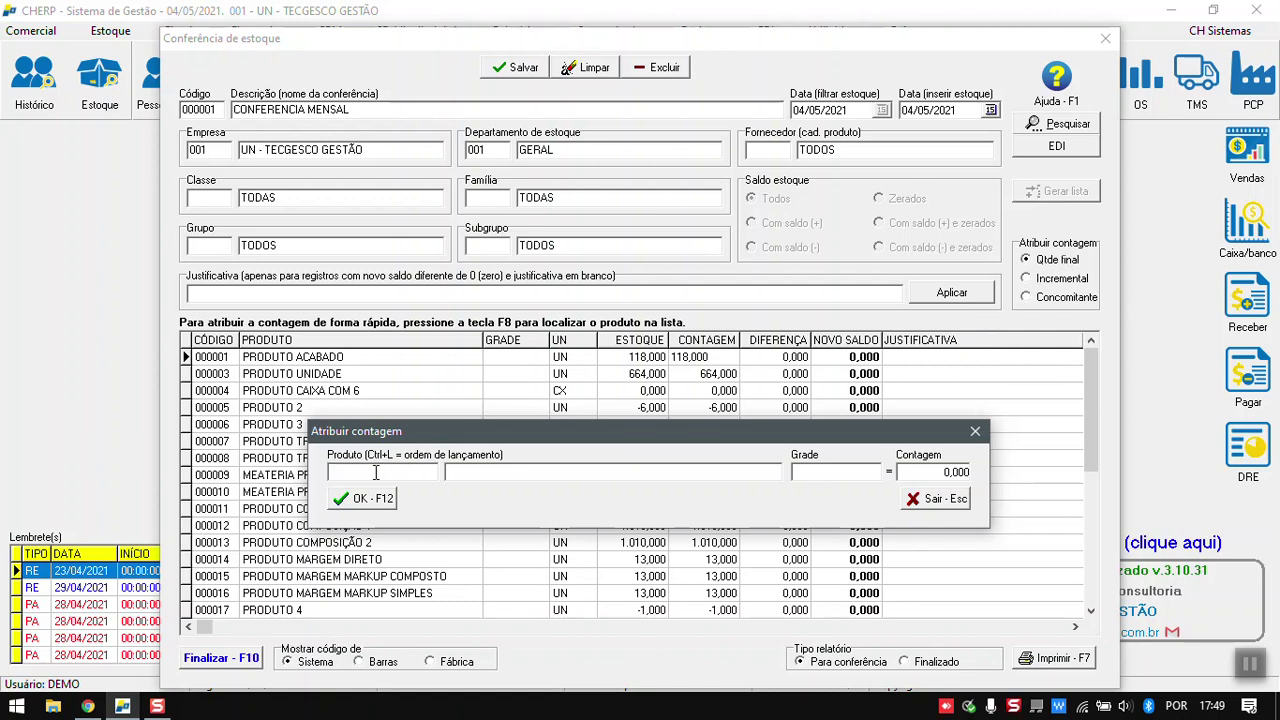
Assign a count of 120 to product 000001, PRODUTO ACABADO, and close the quick count window.
type("1")
key("Return")
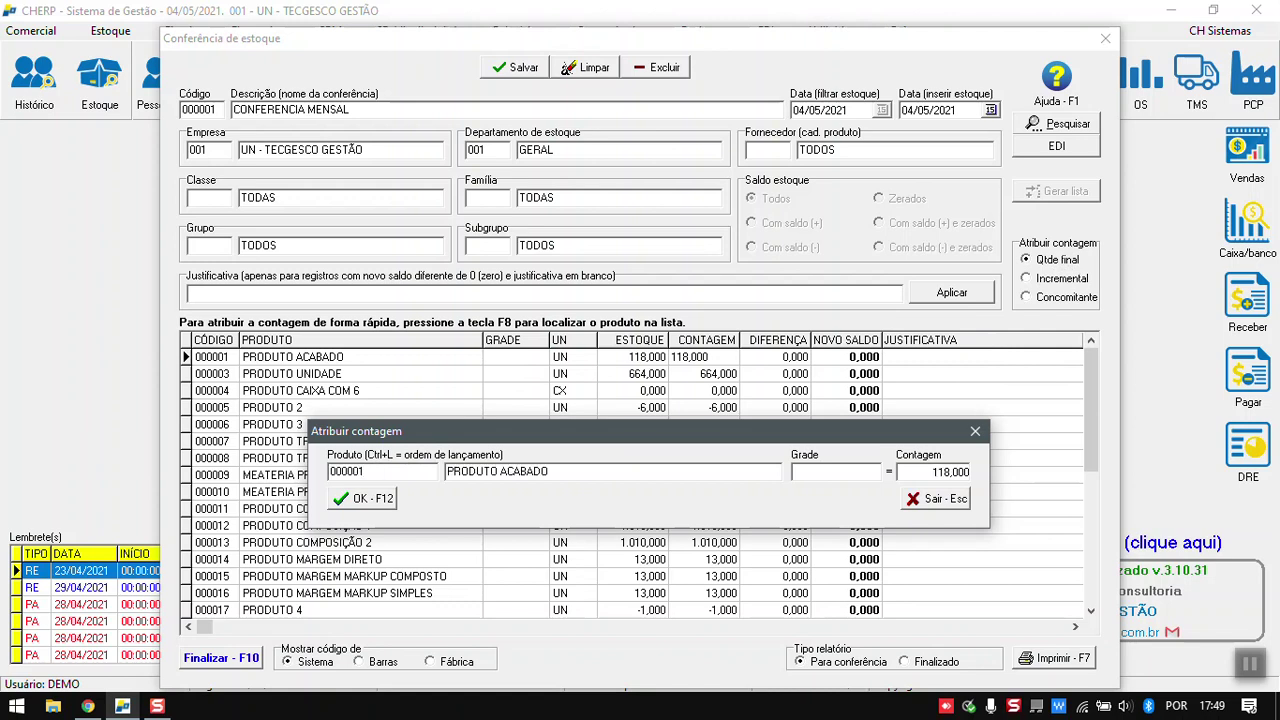
left_click(938, 471)
left_click_drag(938, 472, 904, 478)
left_click_drag(585, 471, 448, 472)
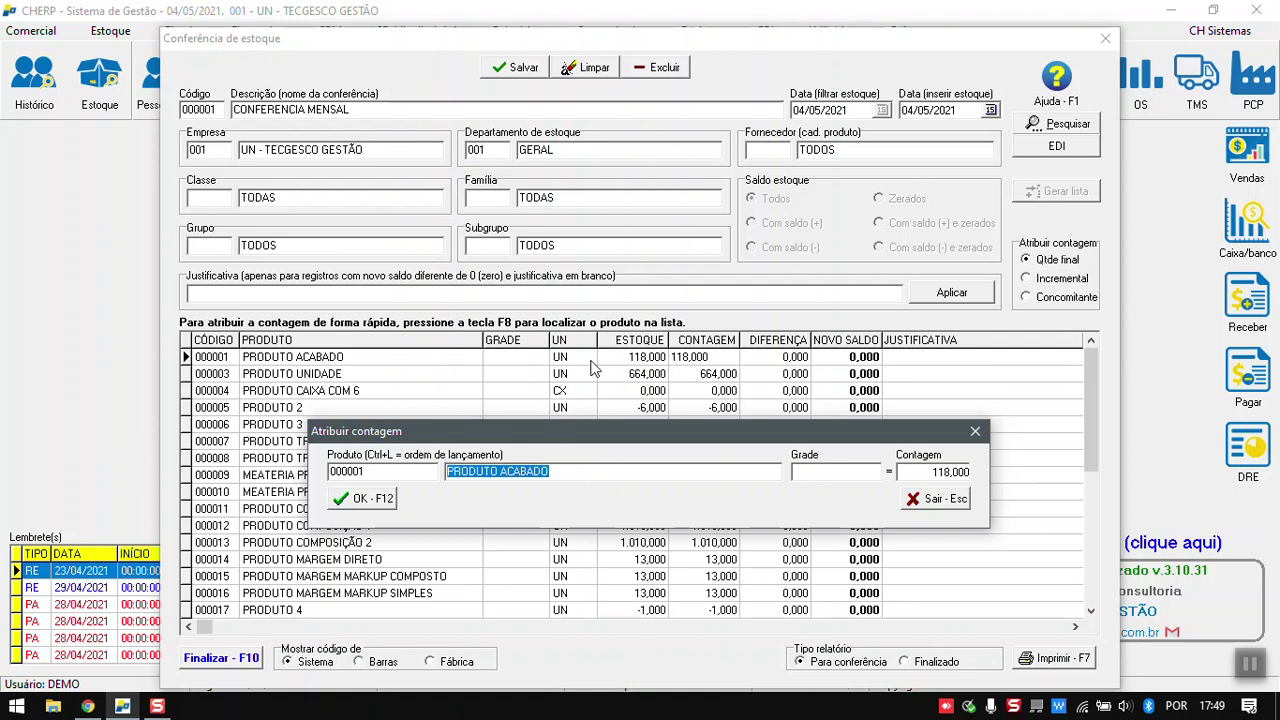
left_click_drag(942, 474, 888, 468)
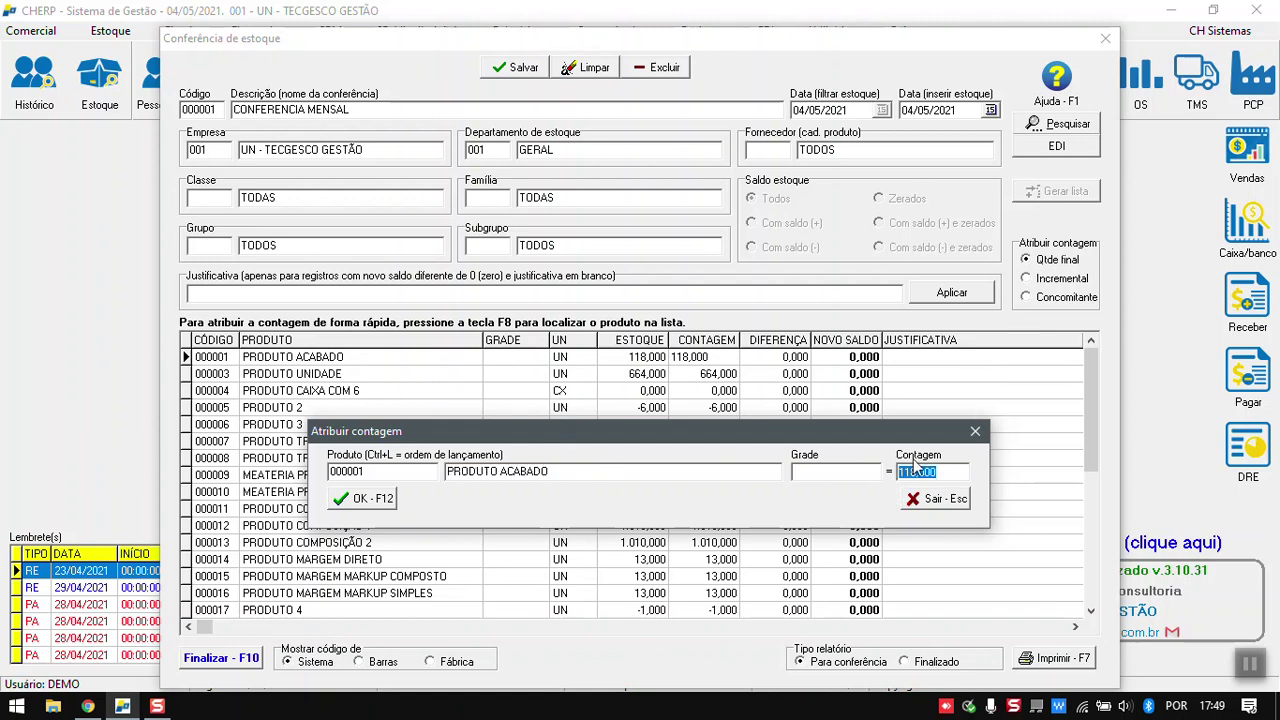
type("120")
left_click(352, 500)
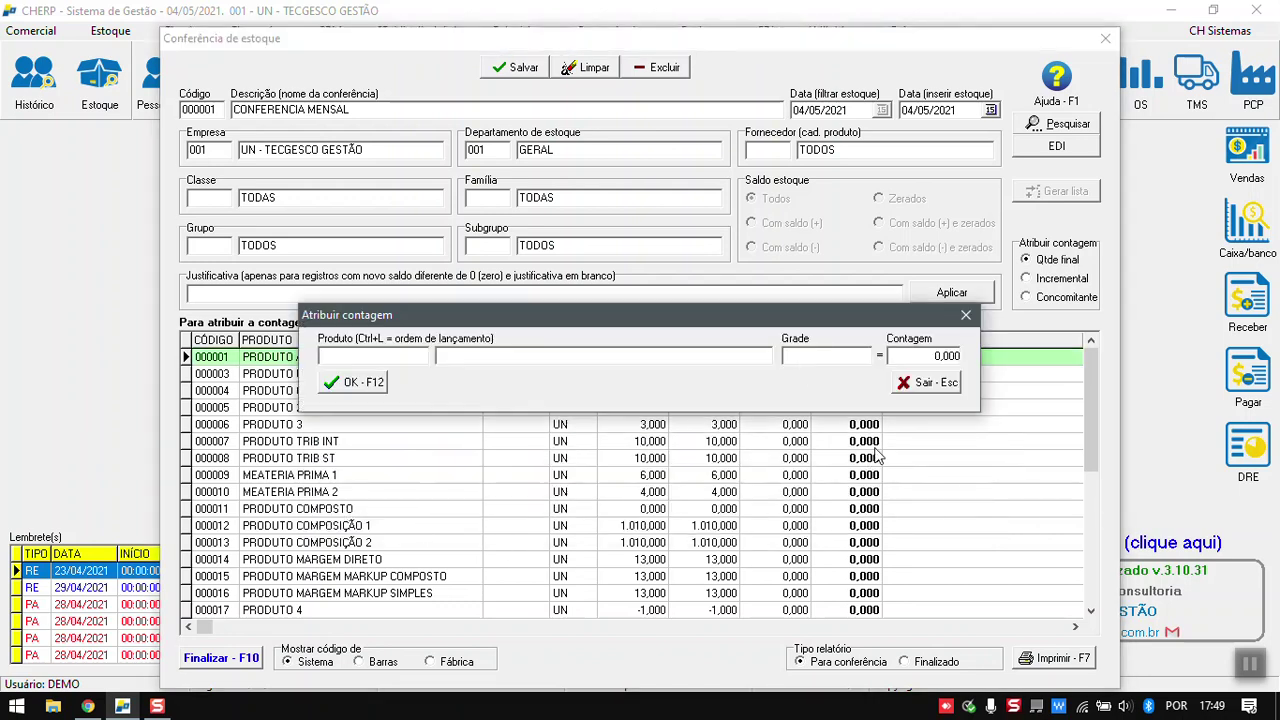
left_click_drag(730, 314, 716, 405)
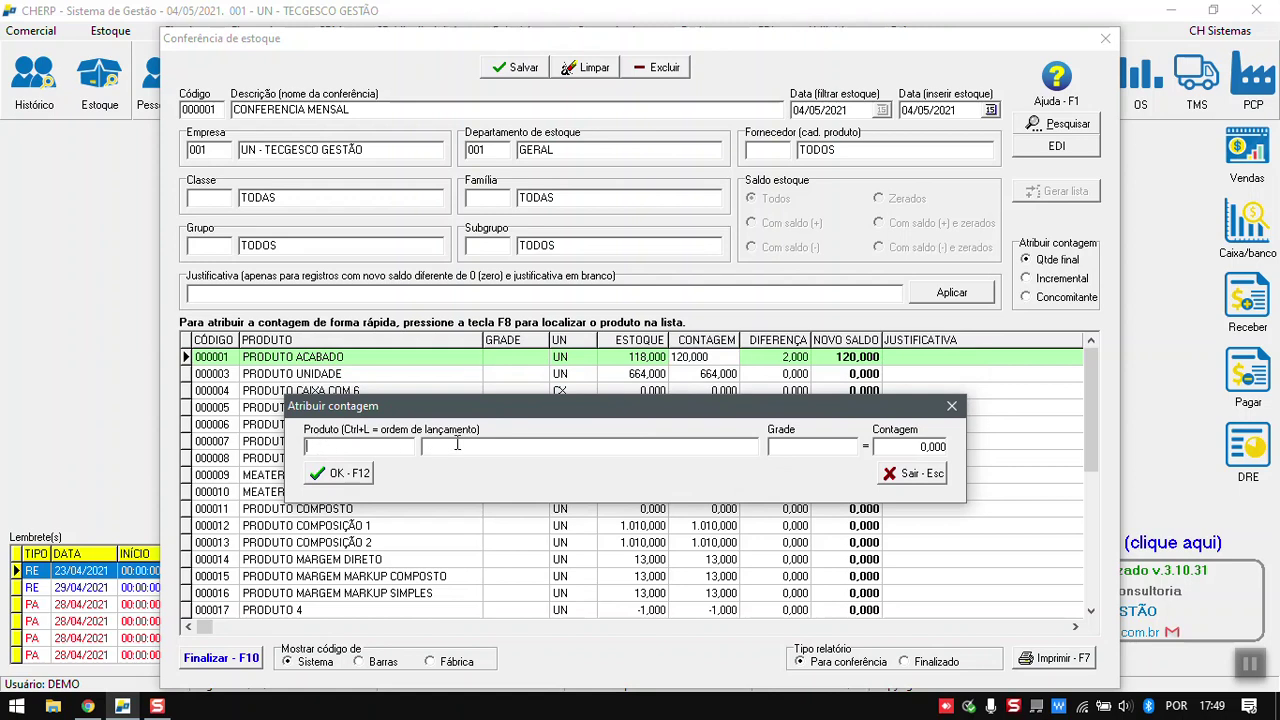
left_click(892, 474)
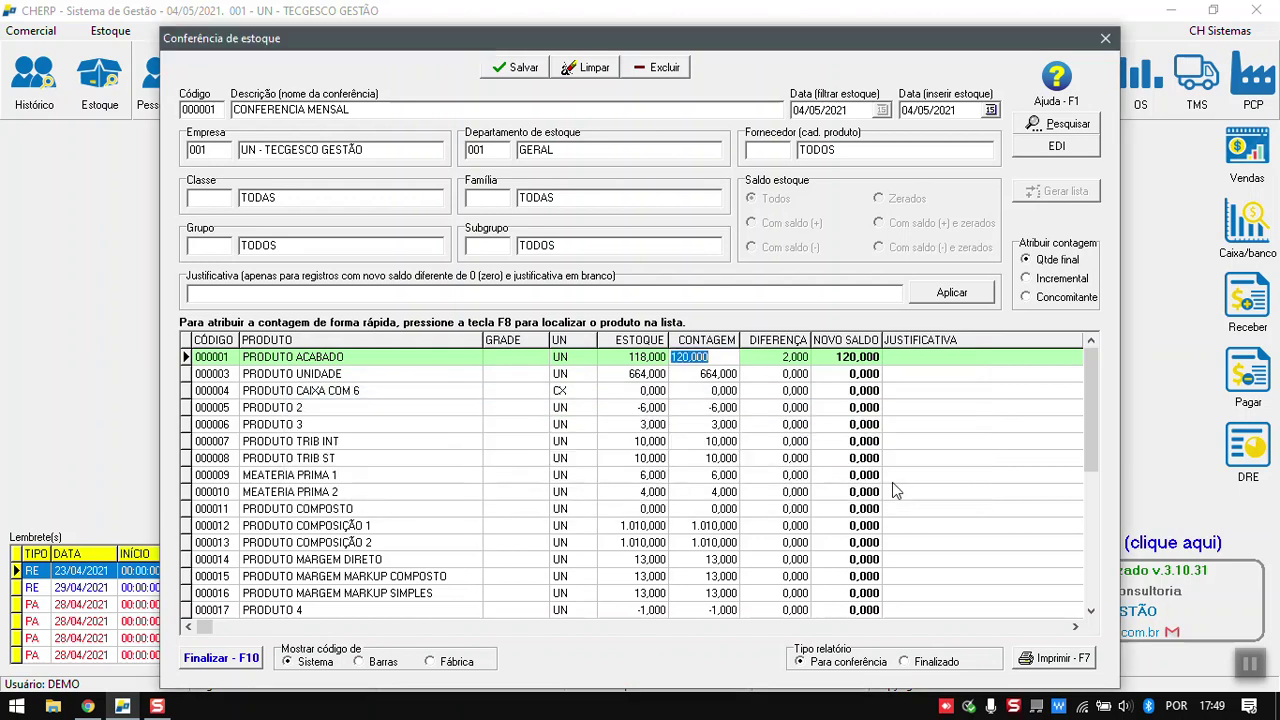
left_click(796, 426)
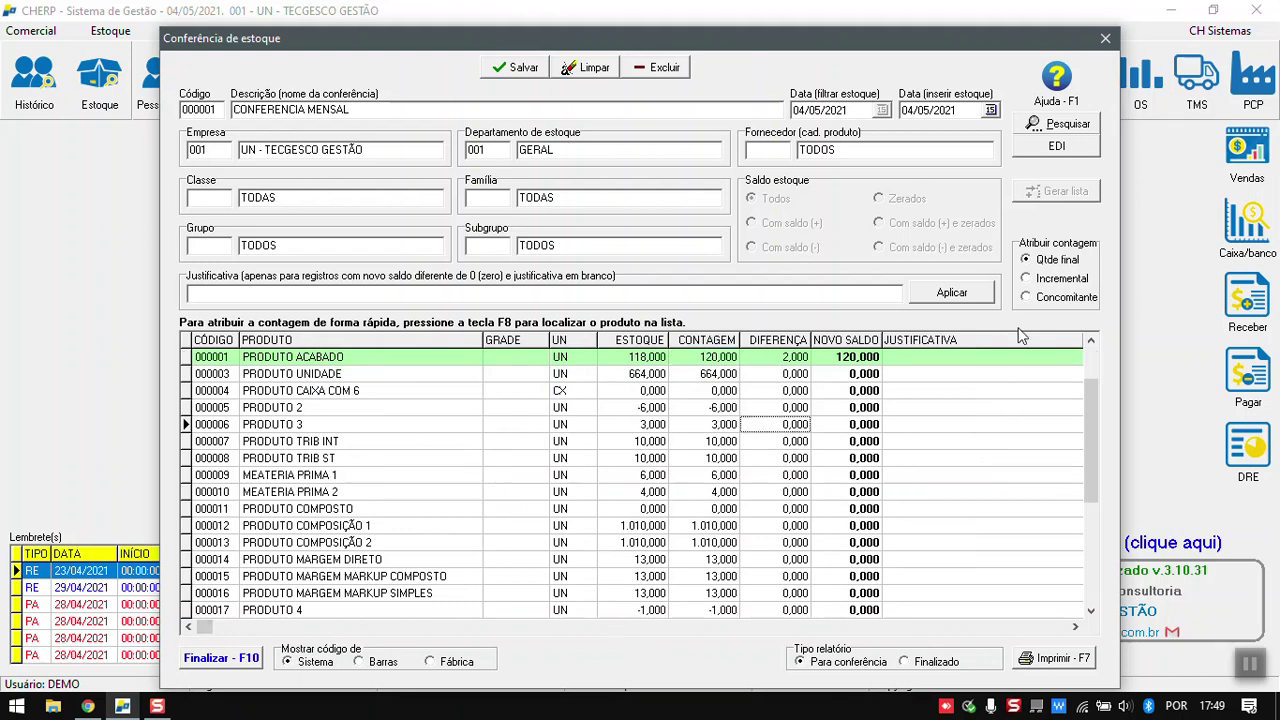
Switch the count assignment to Incremental and add 1 unit twice to the count of product 000001, PRODUTO ACABADO.
left_click(1040, 286)
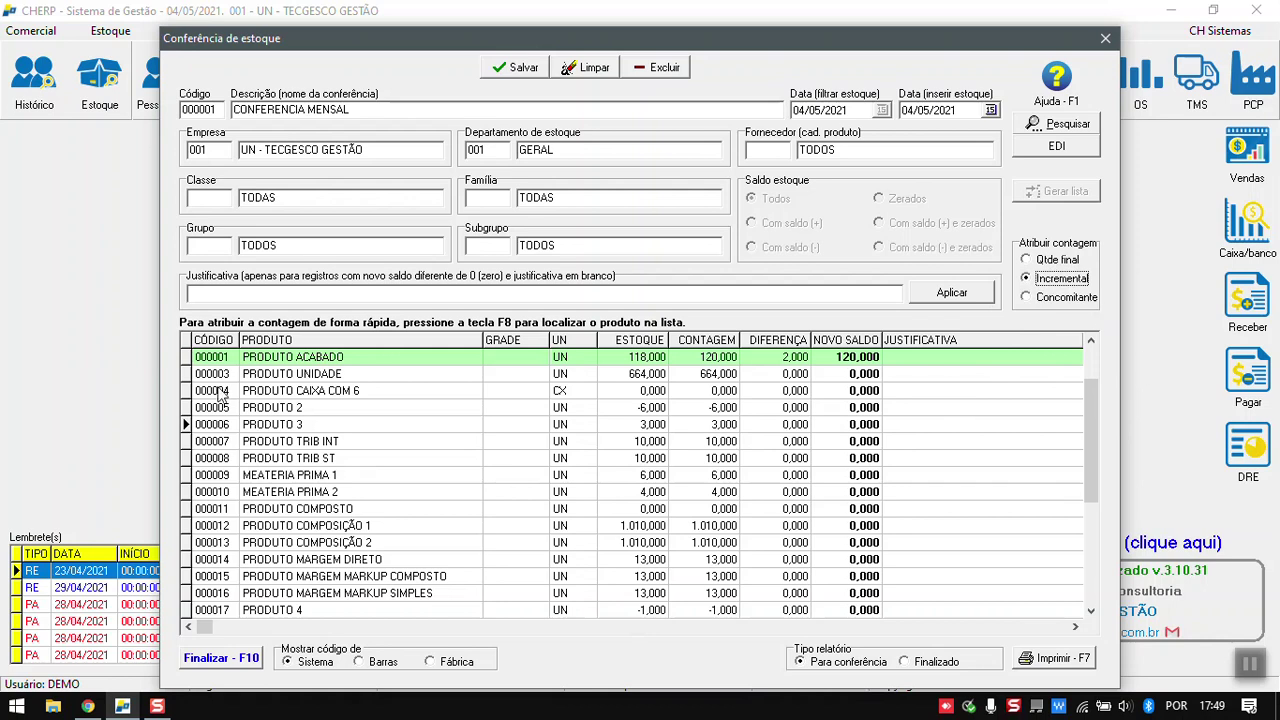
left_click(254, 359)
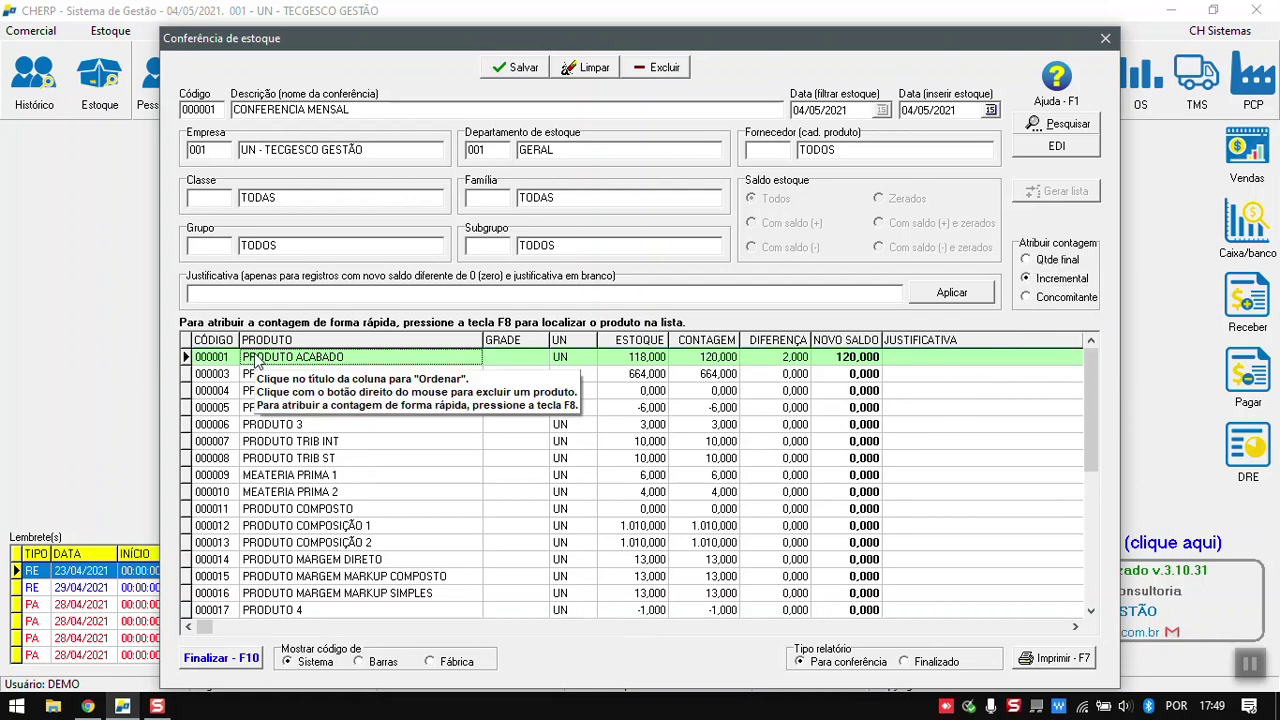
key("F8")
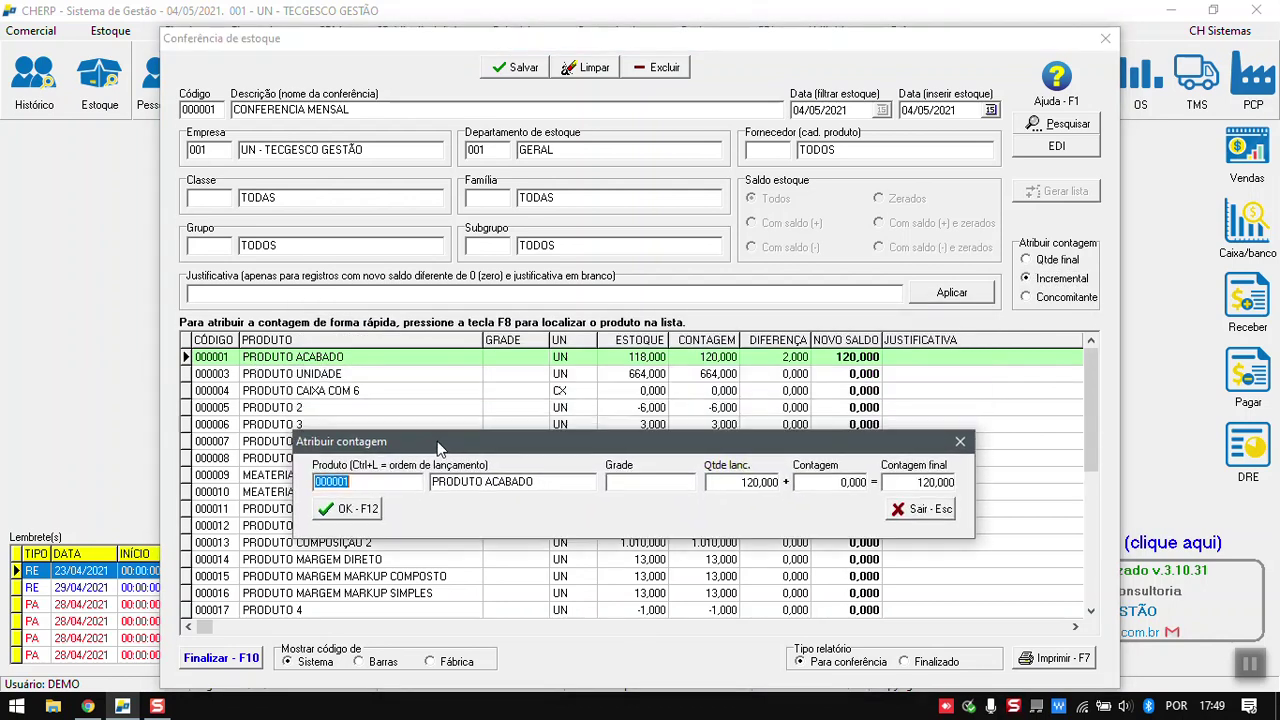
type("1")
key("Return")
key("Return")
type("1")
key("Return")
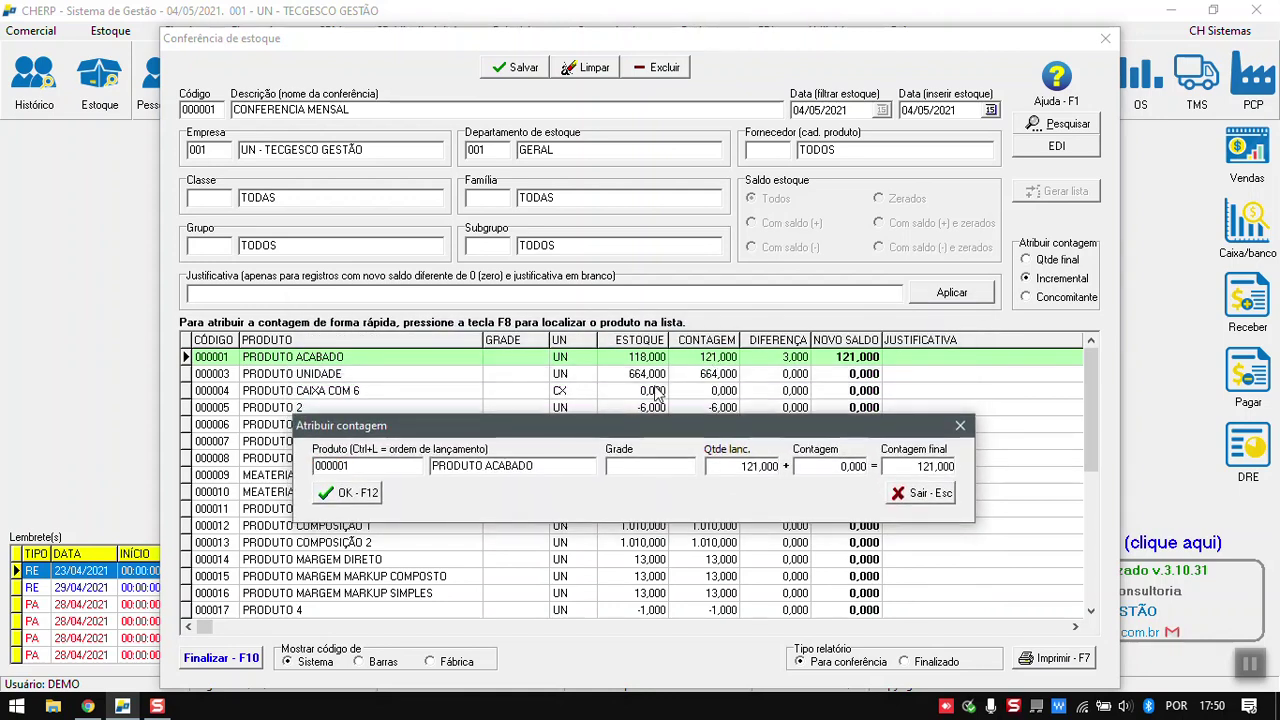
key("Tab")
type("1")
key("F12")
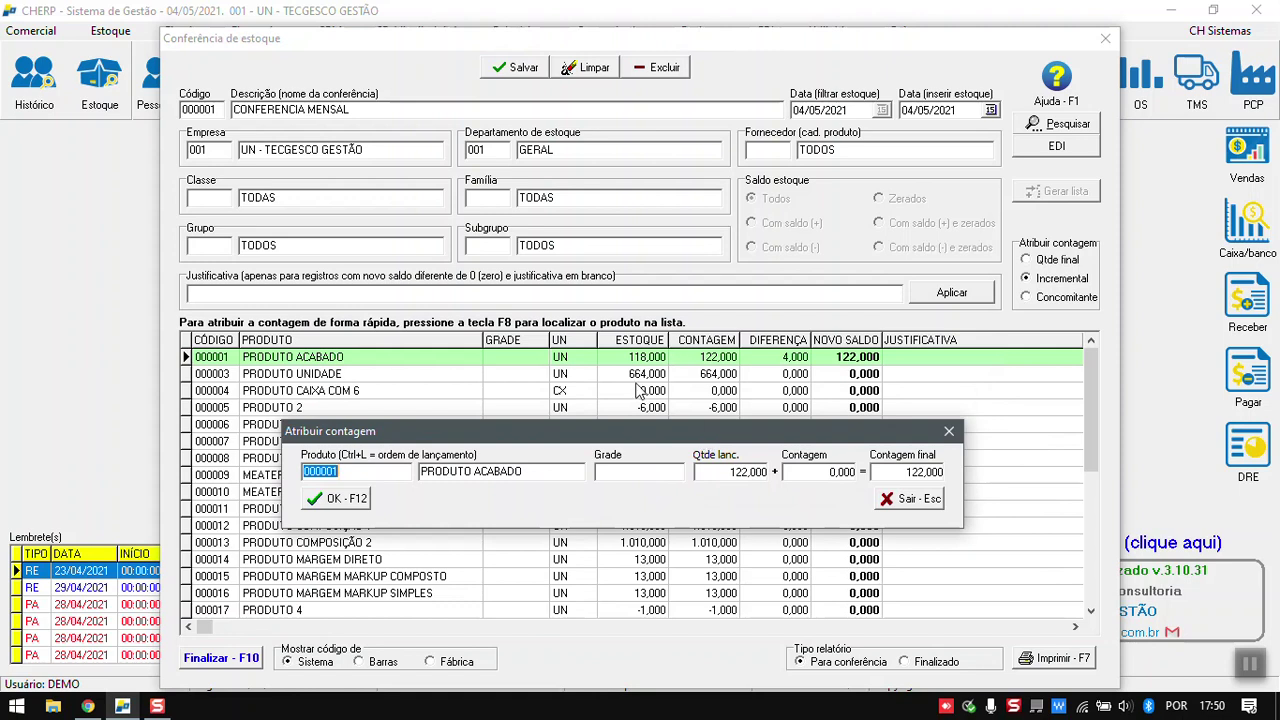
Add further units to the incremental count of PRODUTO ACABADO, bringing it to 124, and close the quick count window.
left_click(830, 472)
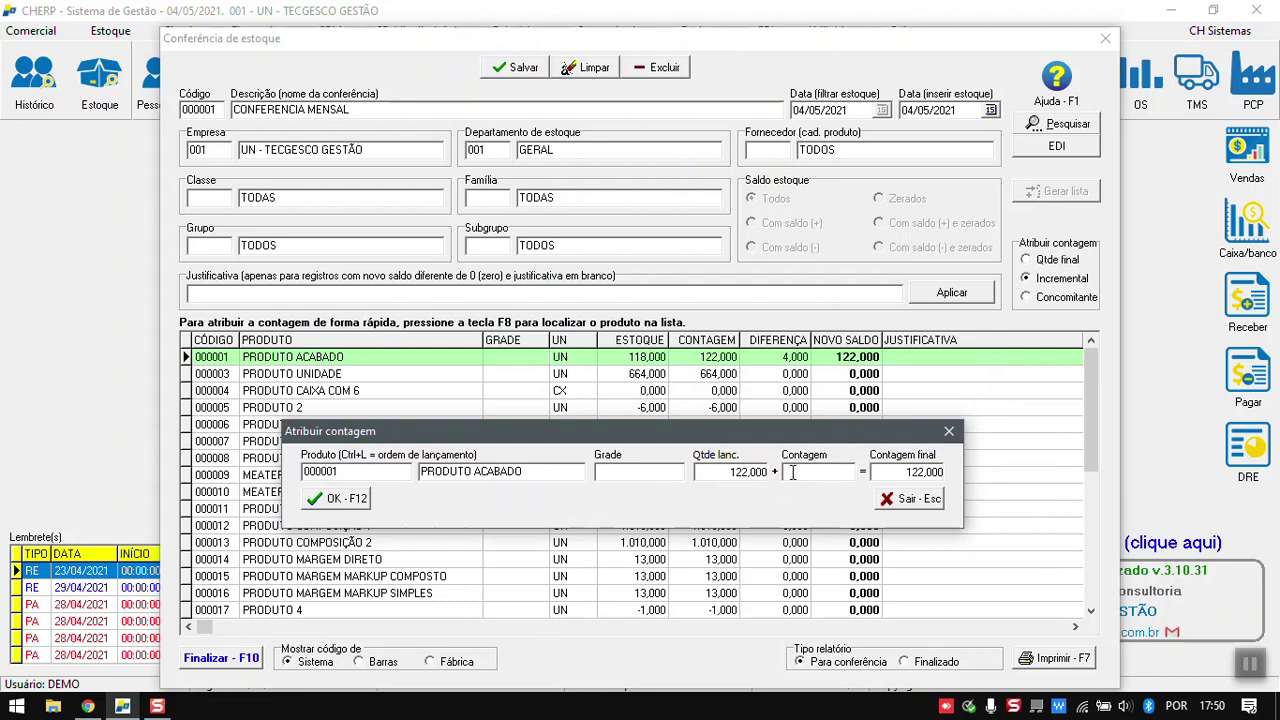
left_click(360, 471)
left_click(800, 473)
left_click(355, 473)
key("Return")
left_click(347, 499)
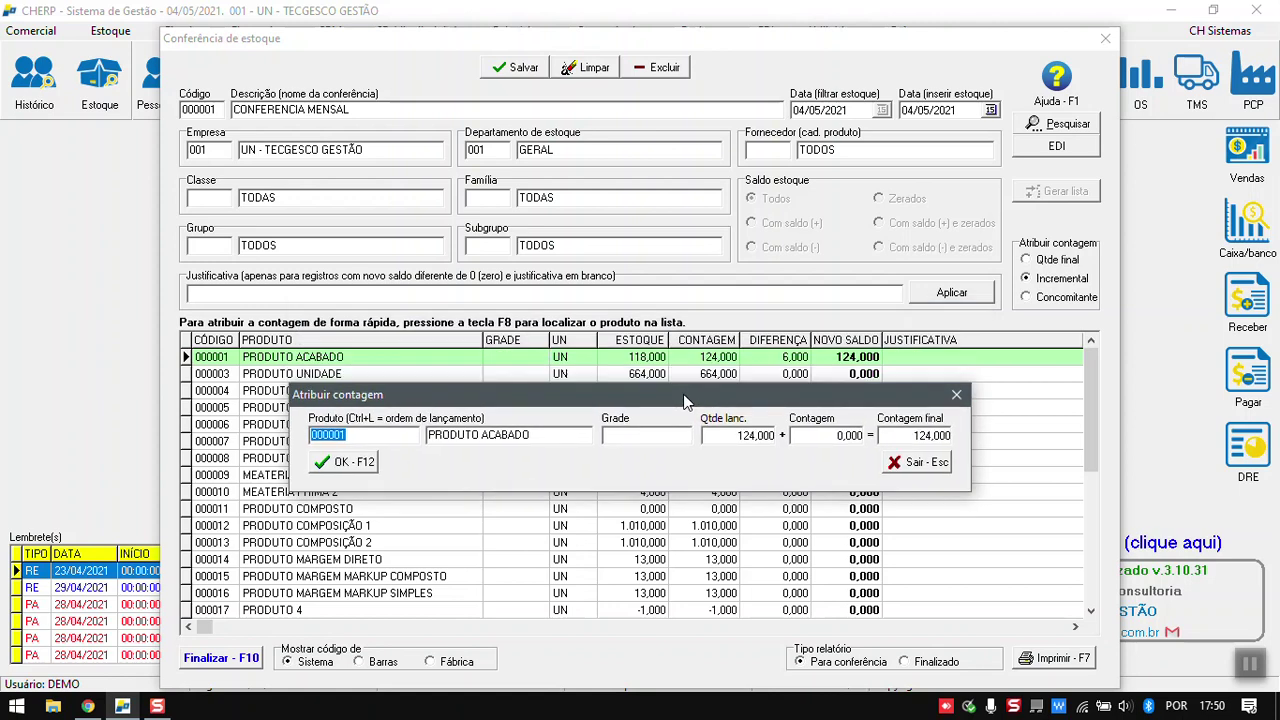
left_click(737, 467)
left_click_drag(780, 467, 677, 460)
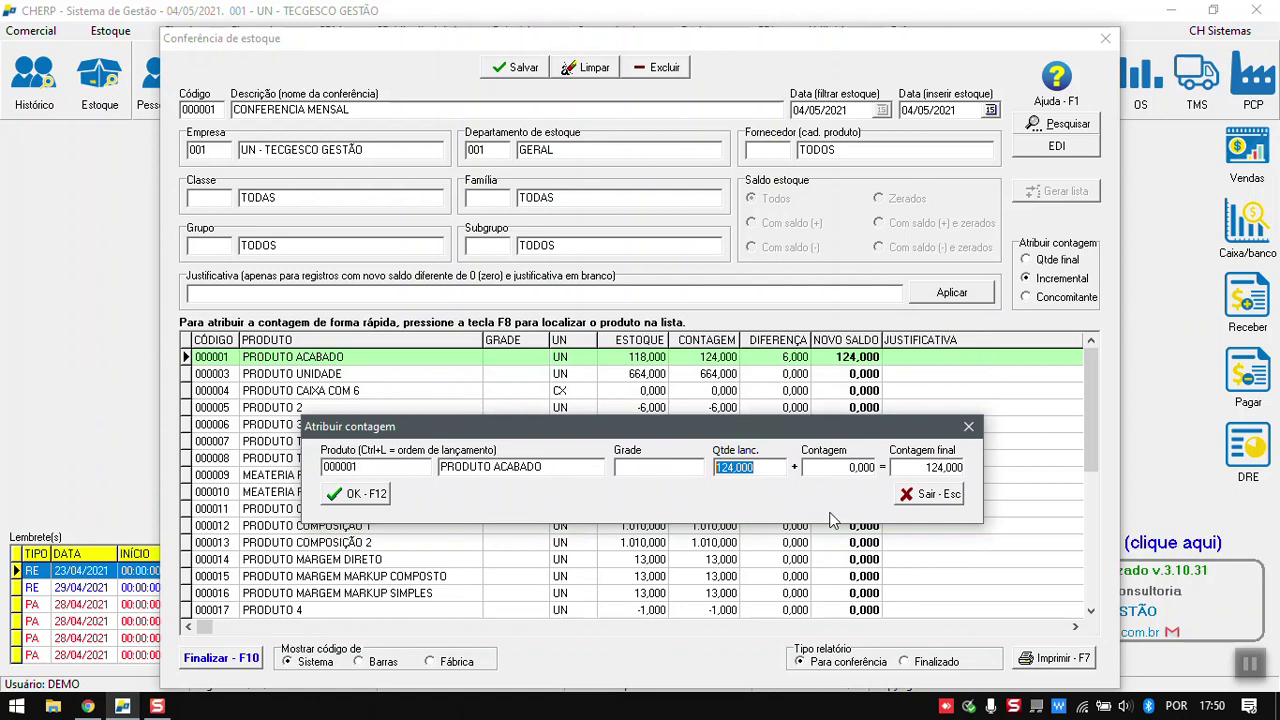
left_click(904, 497)
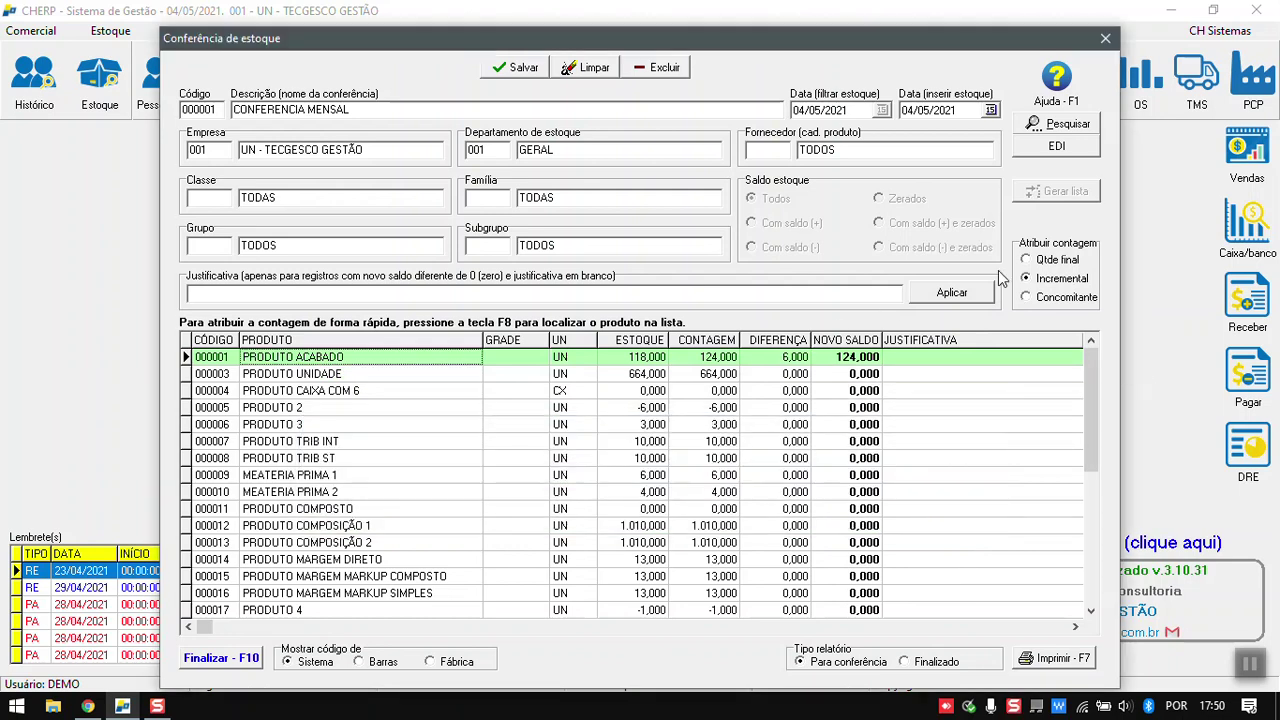
Switch the count assignment to Concomitante, bring the count of PRODUTO ACABADO to 126 and close the quick count window.
left_click(1057, 299)
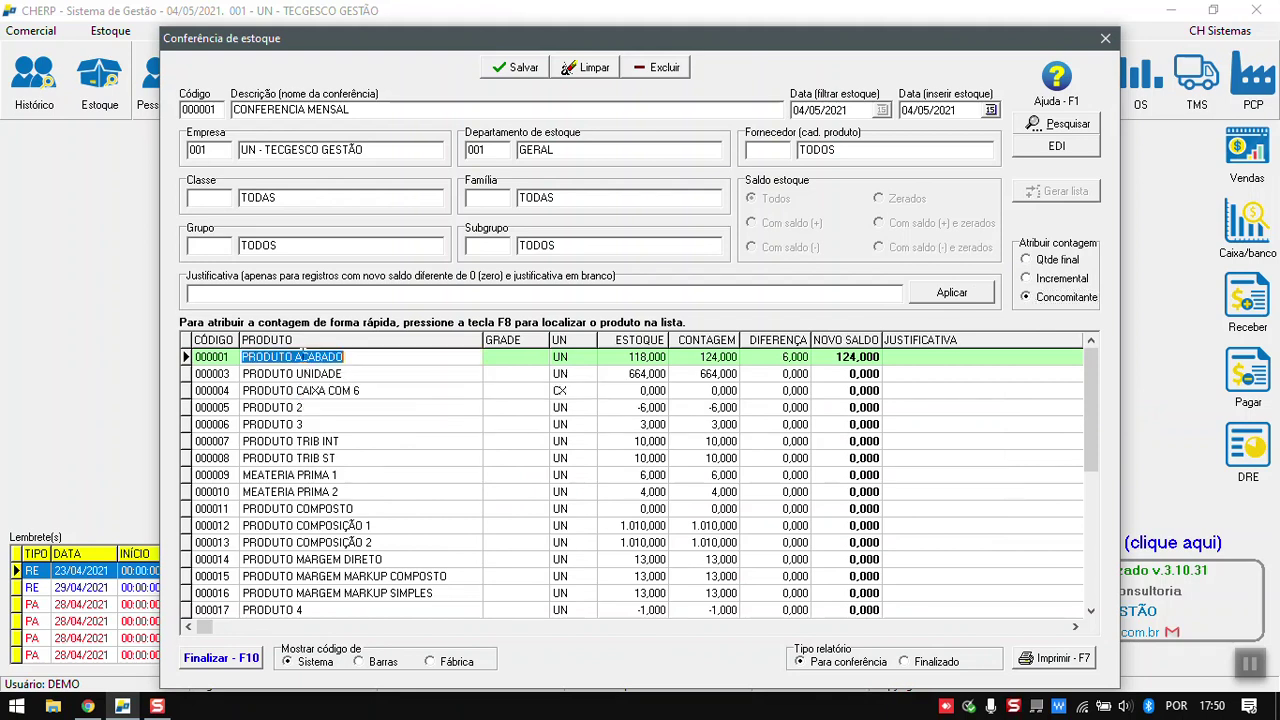
key("F8")
left_click_drag(480, 322, 465, 451)
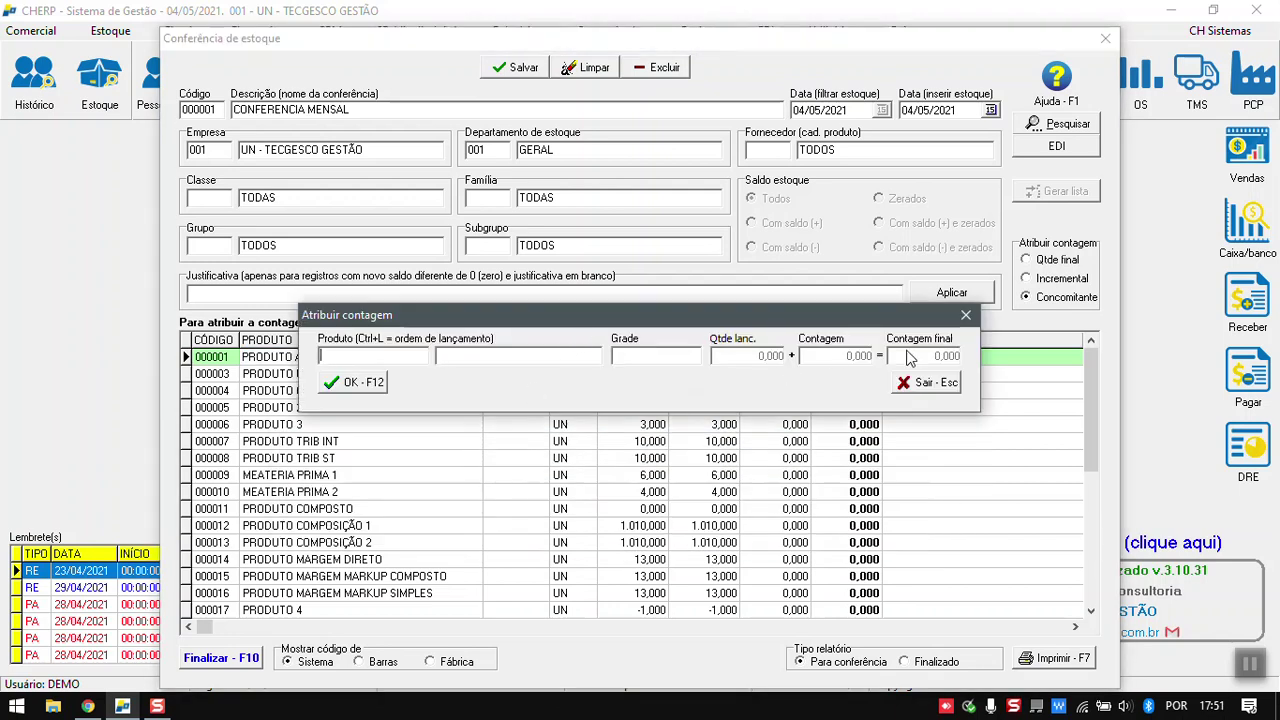
left_click_drag(799, 314, 801, 346)
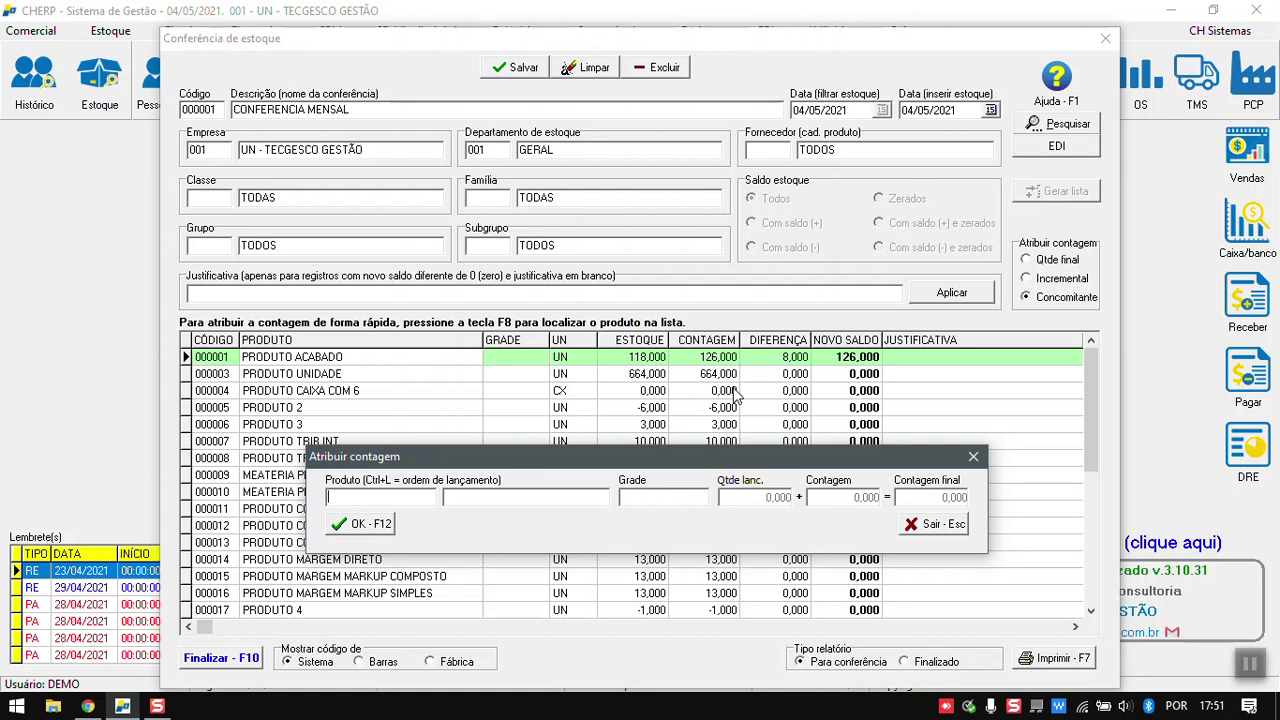
left_click(935, 524)
Return the count assignment to Qtde final and check the Diferença column for the first three products.
left_click(1055, 264)
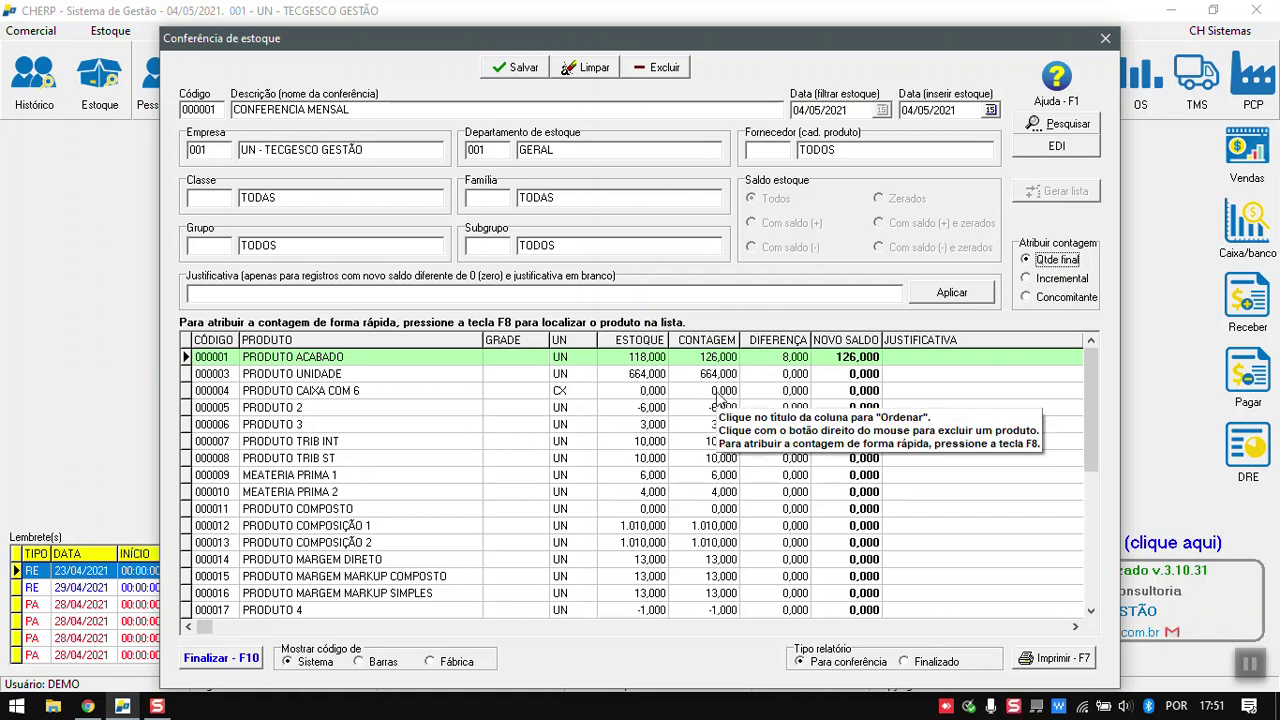
mouse_move(1090, 370)
left_mouse_down()
mouse_move(1089, 462)
mouse_move(1089, 372)
left_mouse_up()
left_click(1052, 262)
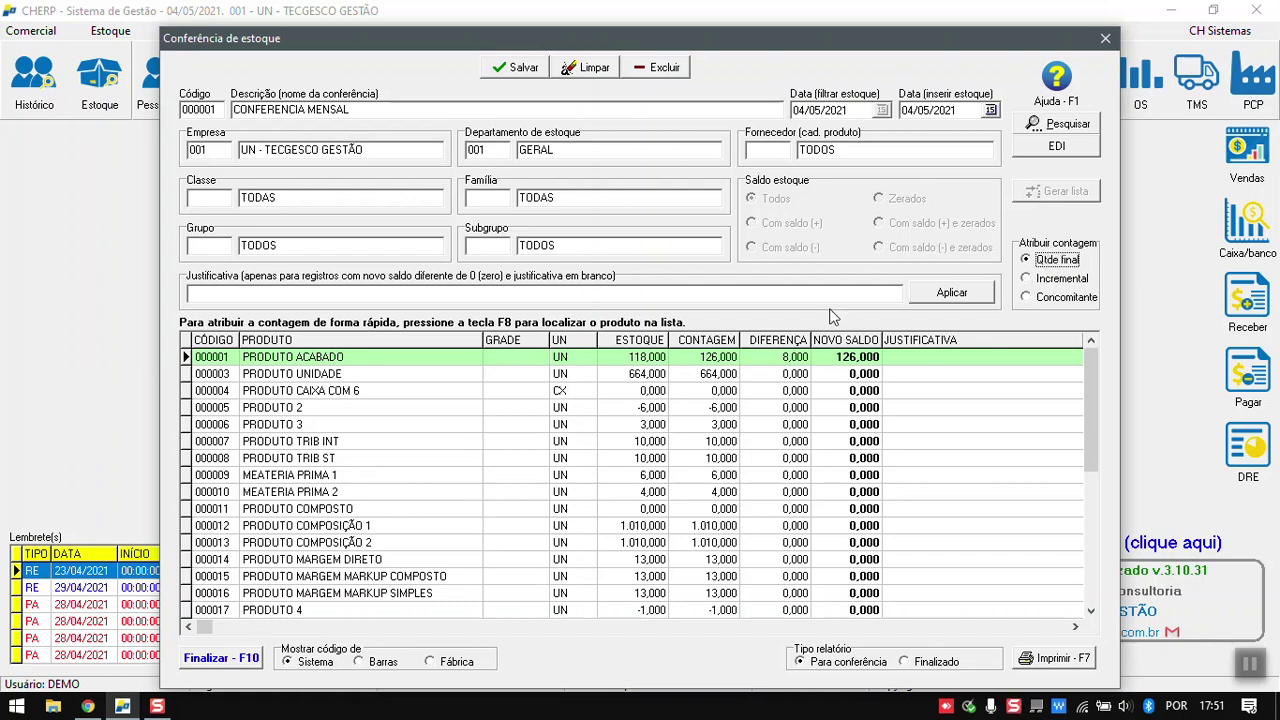
left_click(766, 374)
left_click(791, 391)
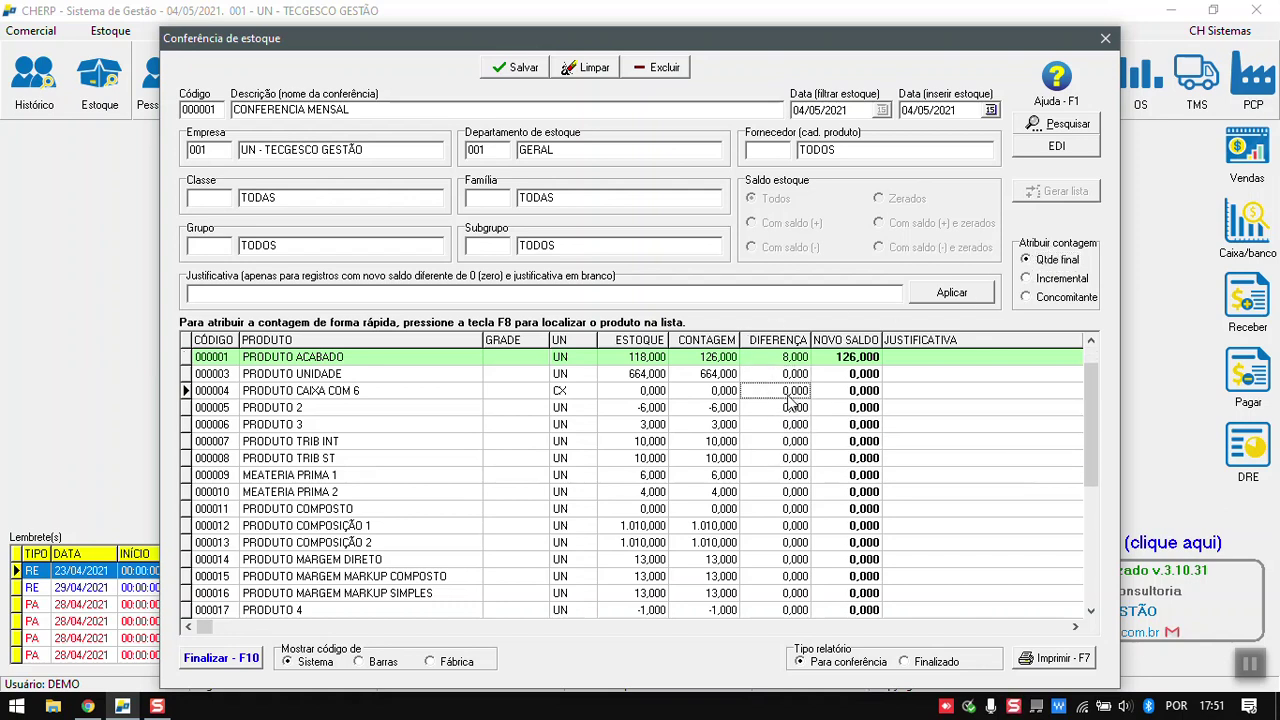
left_click(768, 358)
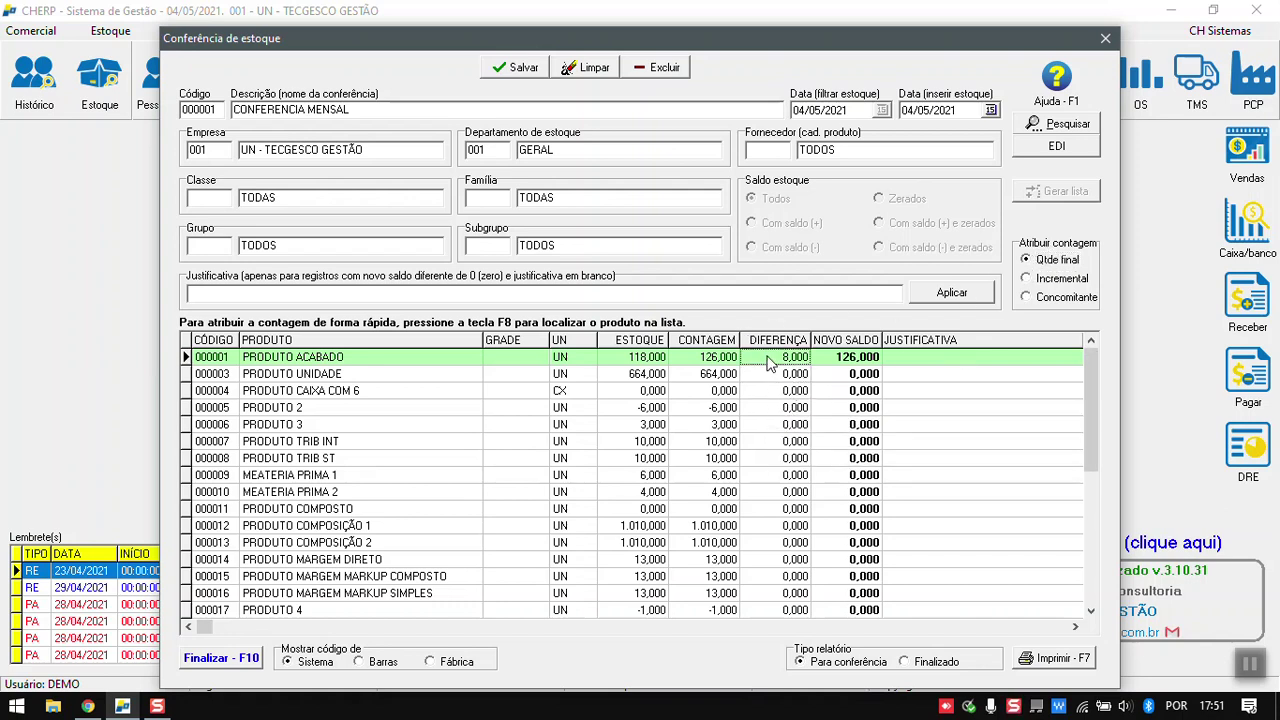
Open and close the quick count window and look through the stock check's product list.
key("F8")
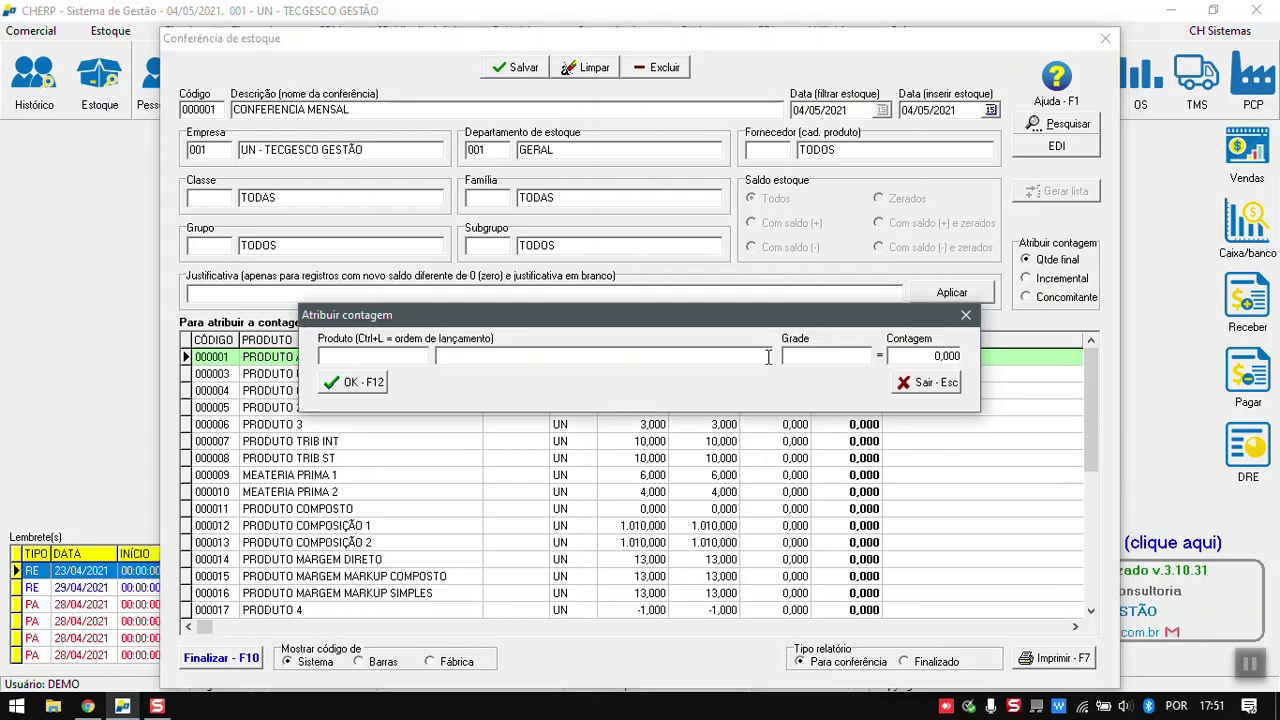
left_click(922, 382)
left_click(705, 391)
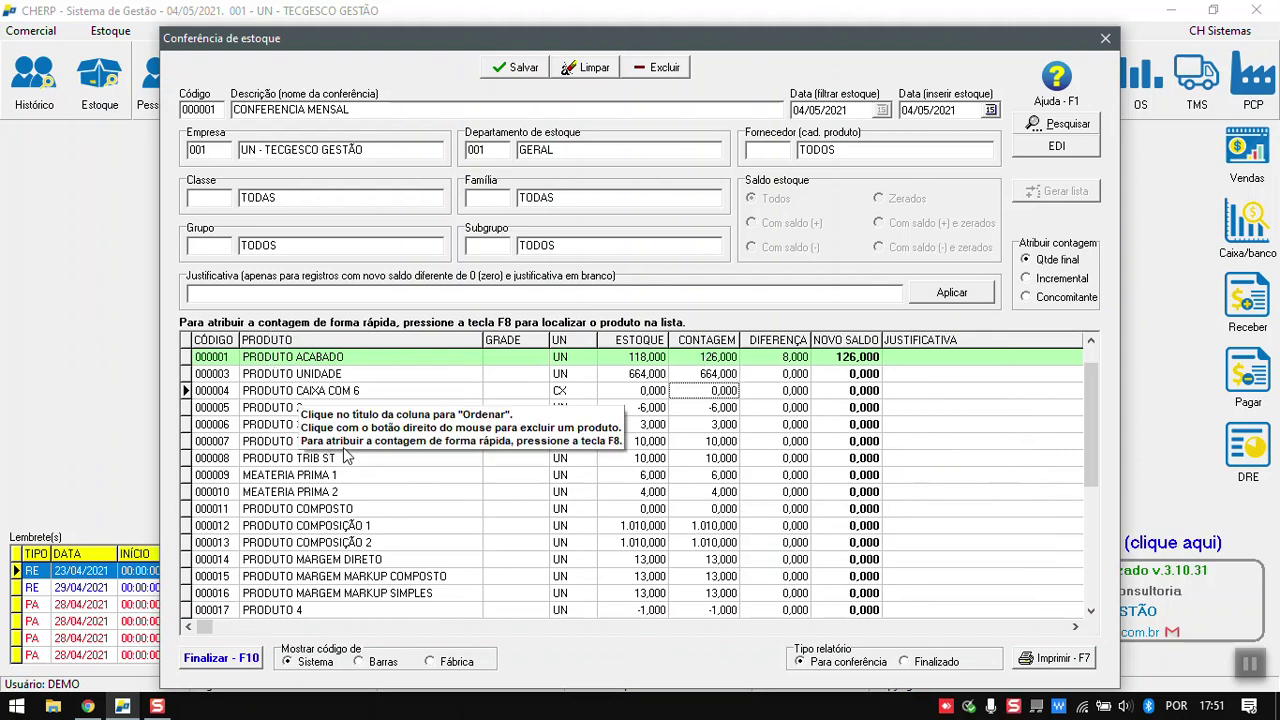
left_click(350, 546)
scroll(697, 432, "down", 5)
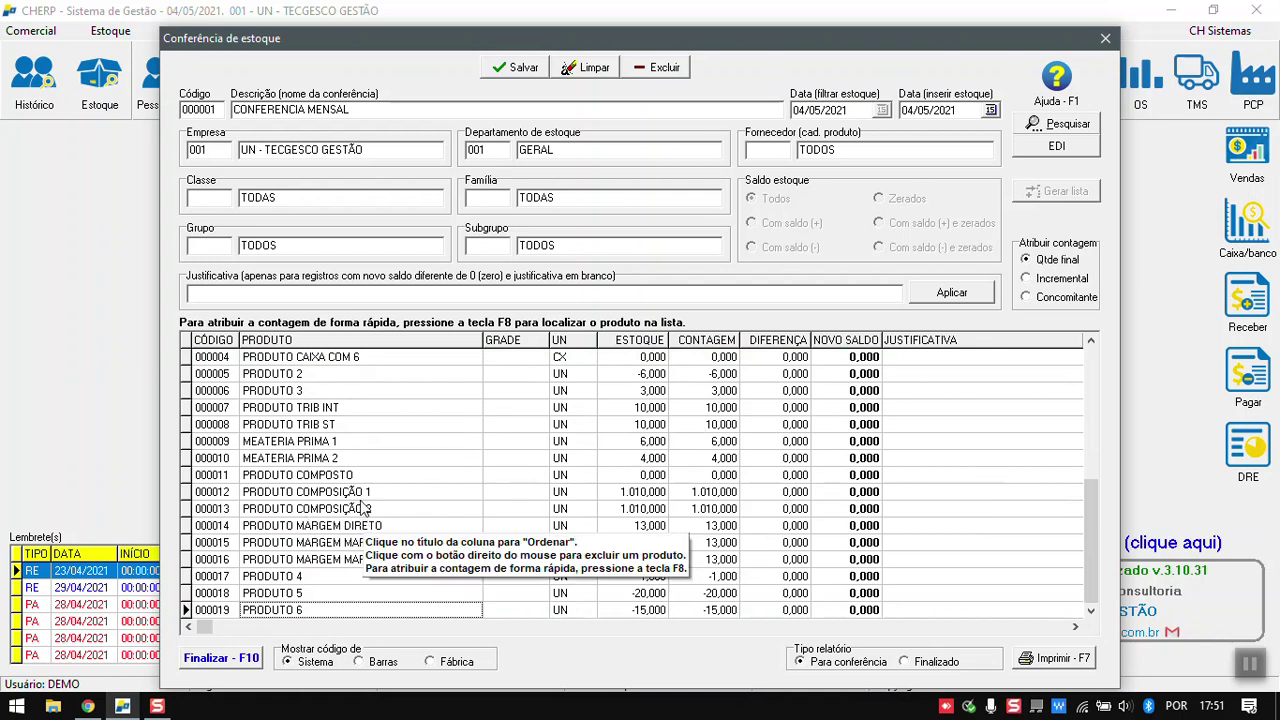
scroll(345, 440, "up", 6)
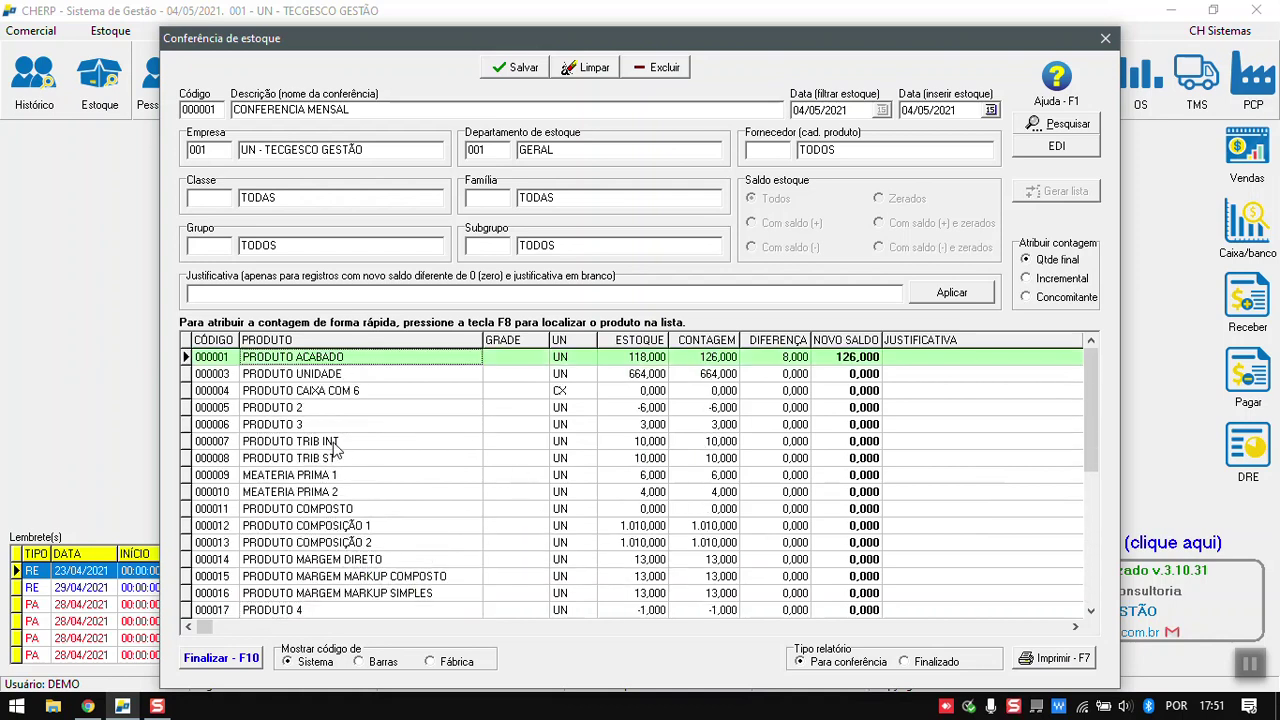
Set the count of product 000003, PRODUTO UNIDADE, to 700 and check its stock, count and difference.
left_click(358, 380)
key("Tab")
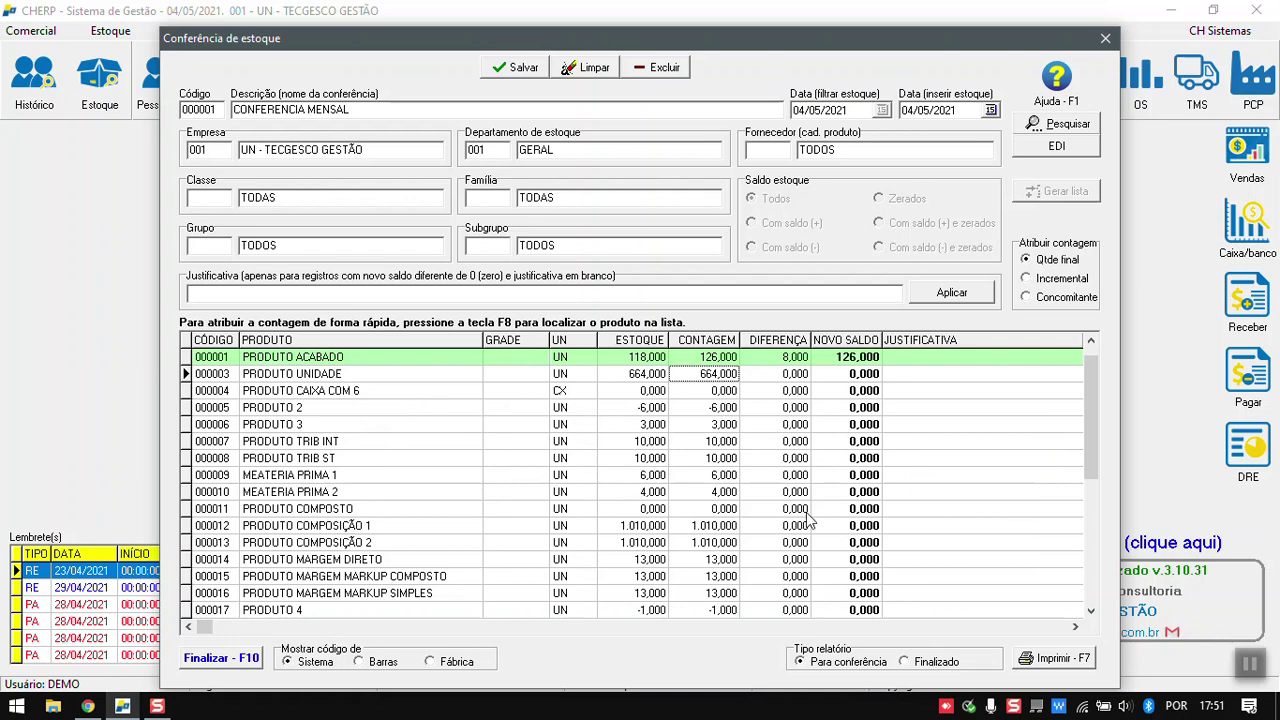
type("700")
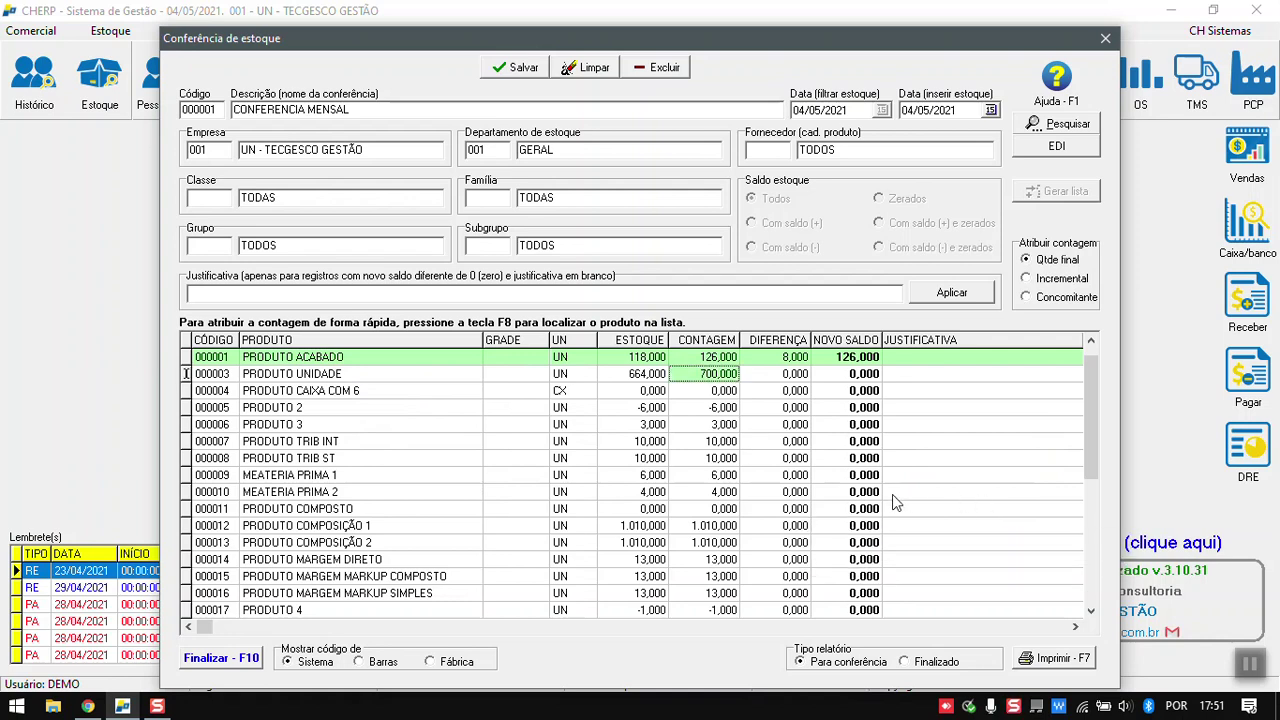
key("Return")
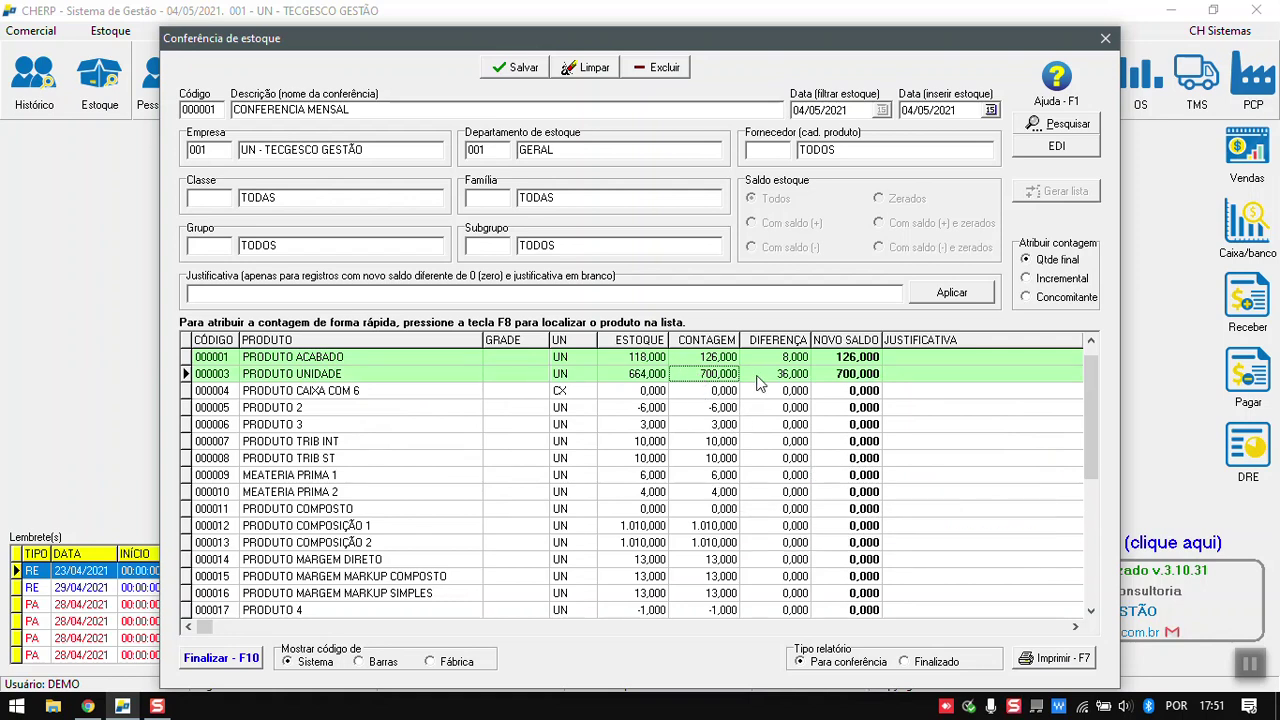
left_click(652, 373)
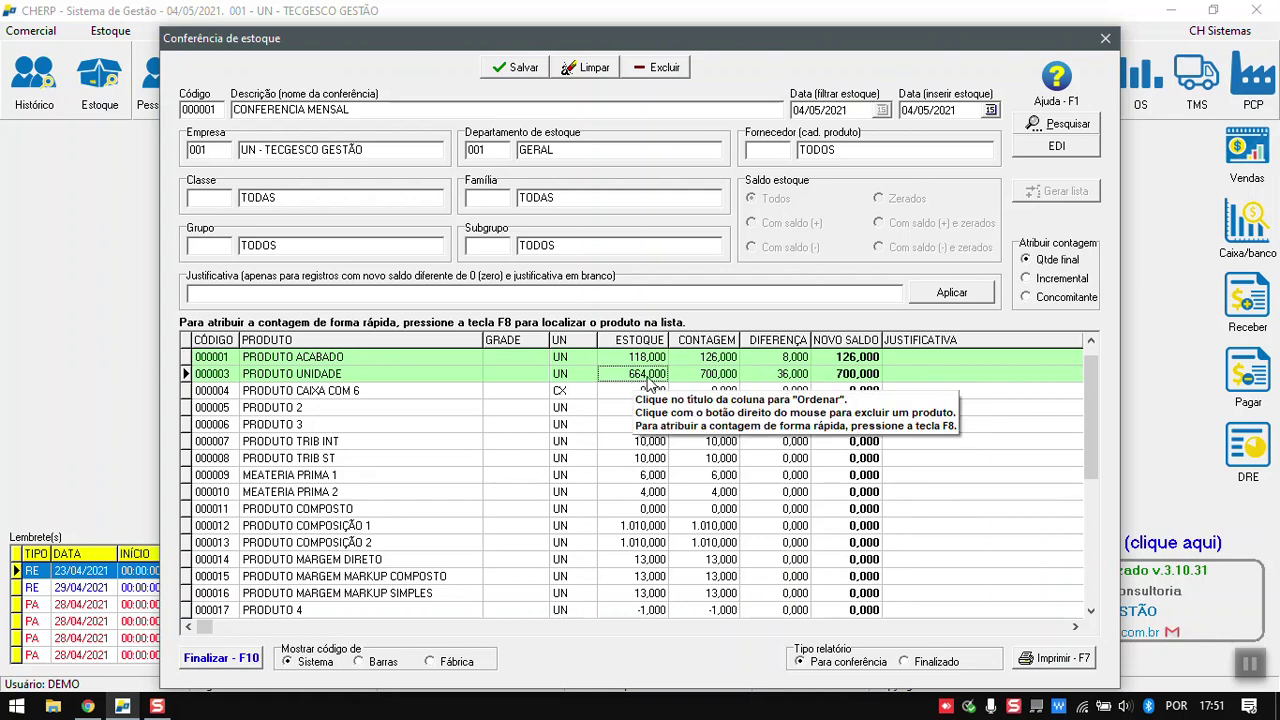
left_click(699, 379)
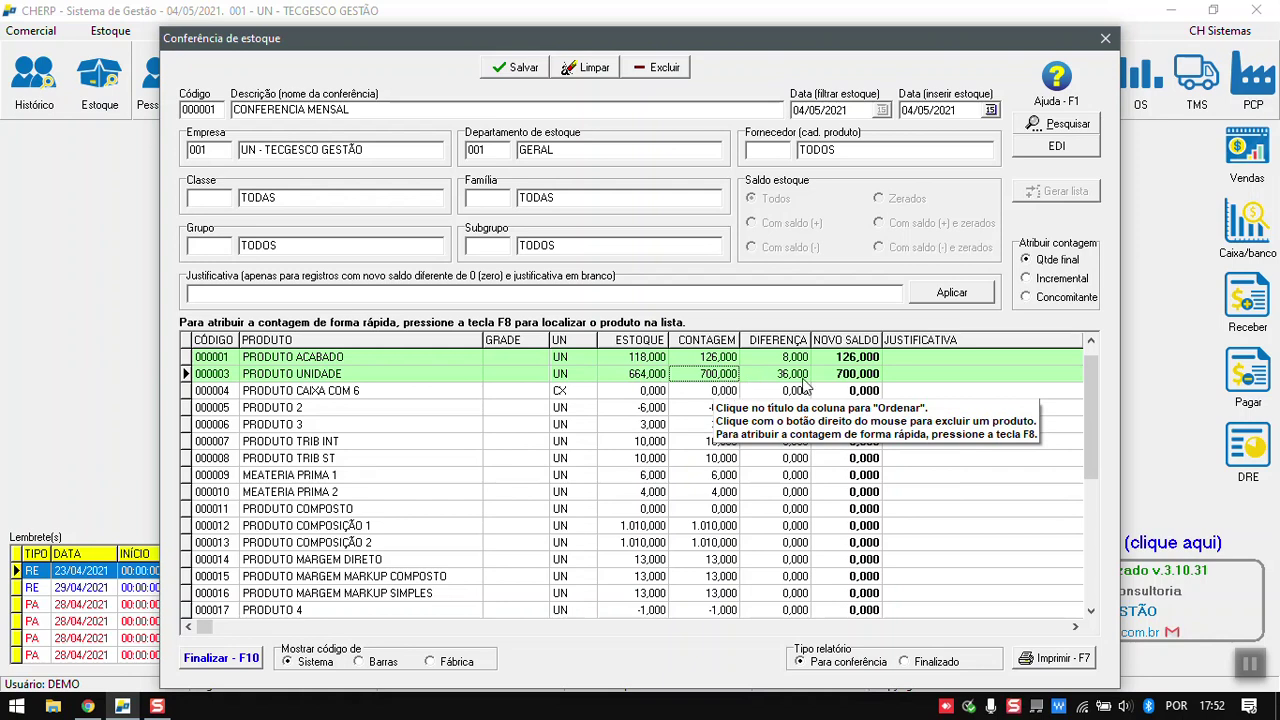
left_click(789, 378)
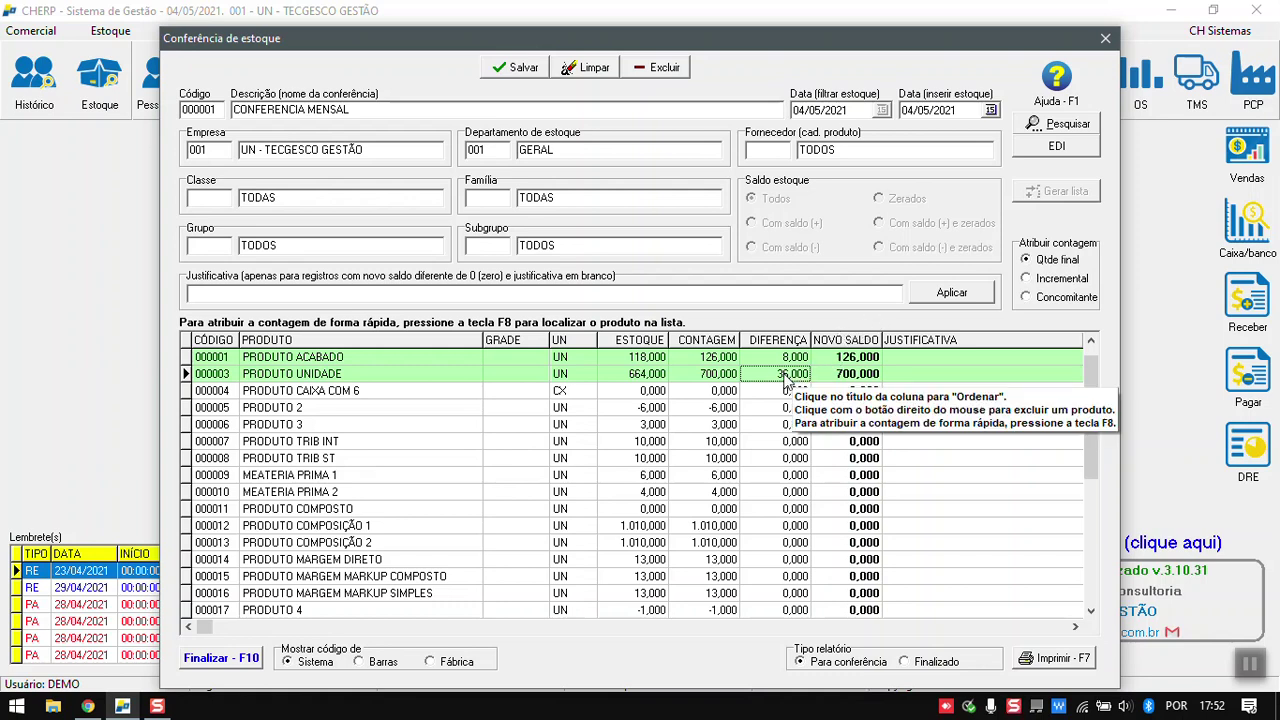
Set the count of PRODUTO UNIDADE to 500 and check its difference and new balance.
left_click(826, 378)
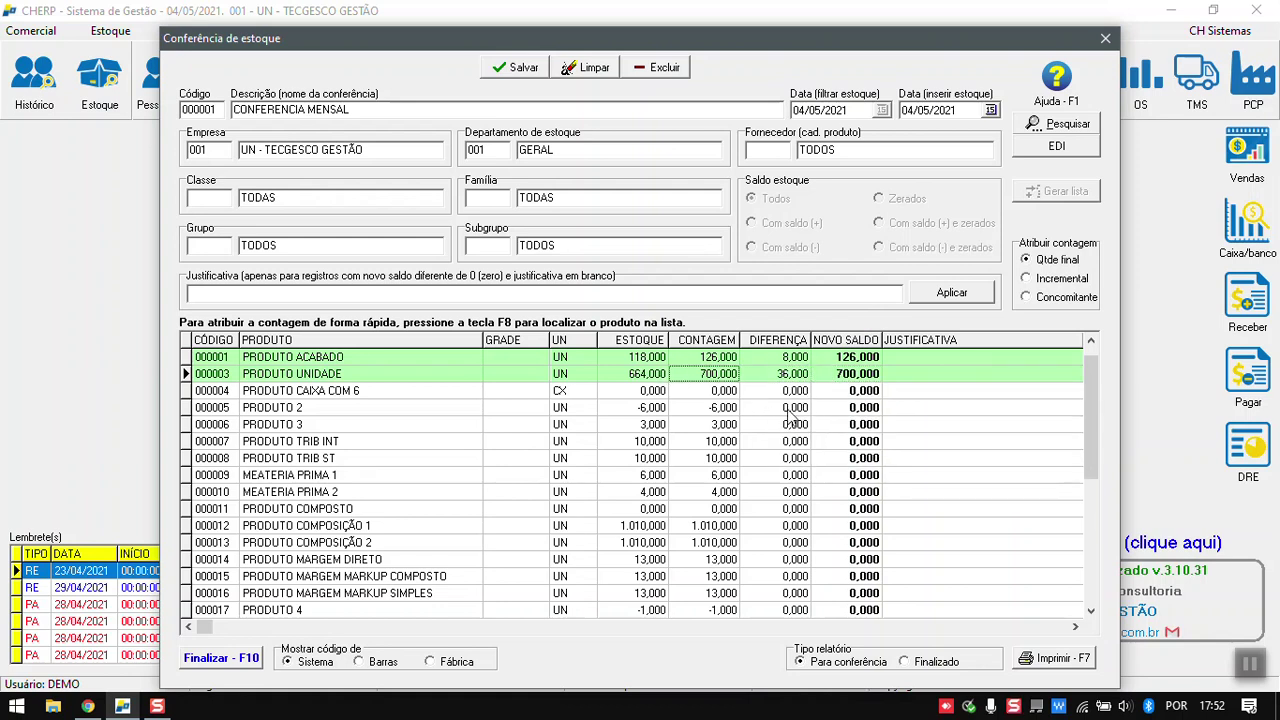
type("500")
key("Return")
left_click(768, 378)
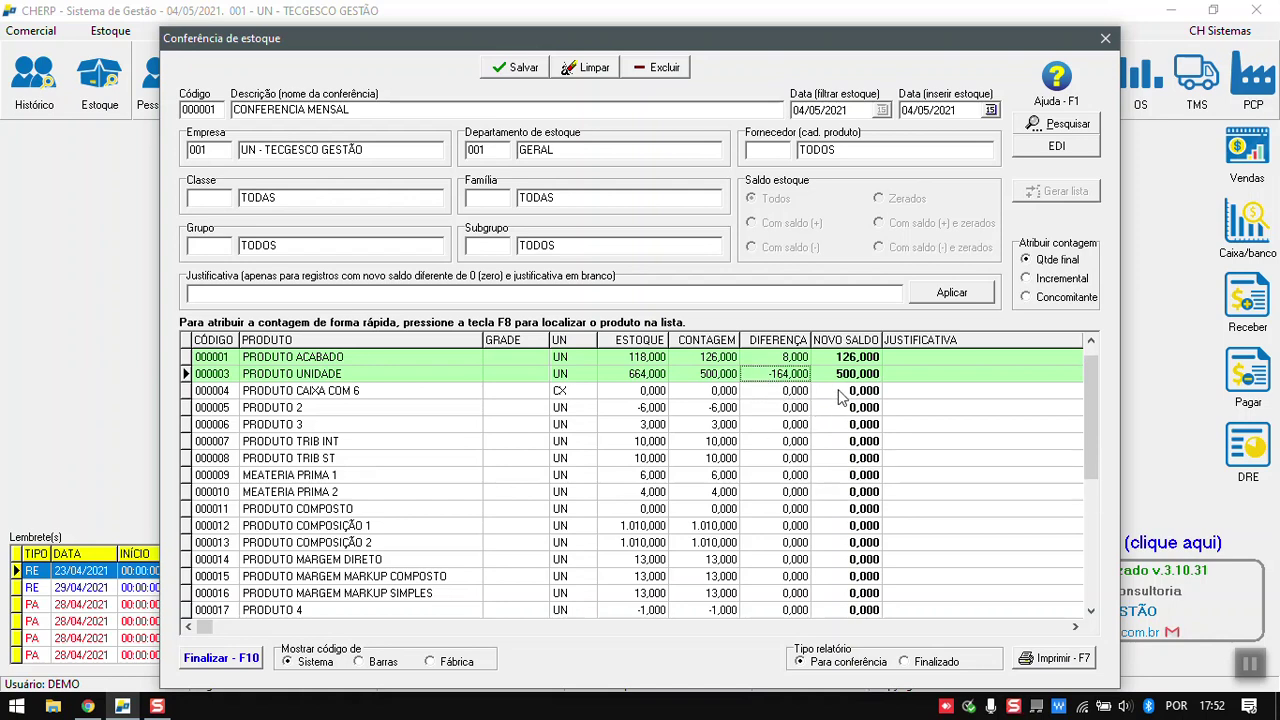
key("Tab")
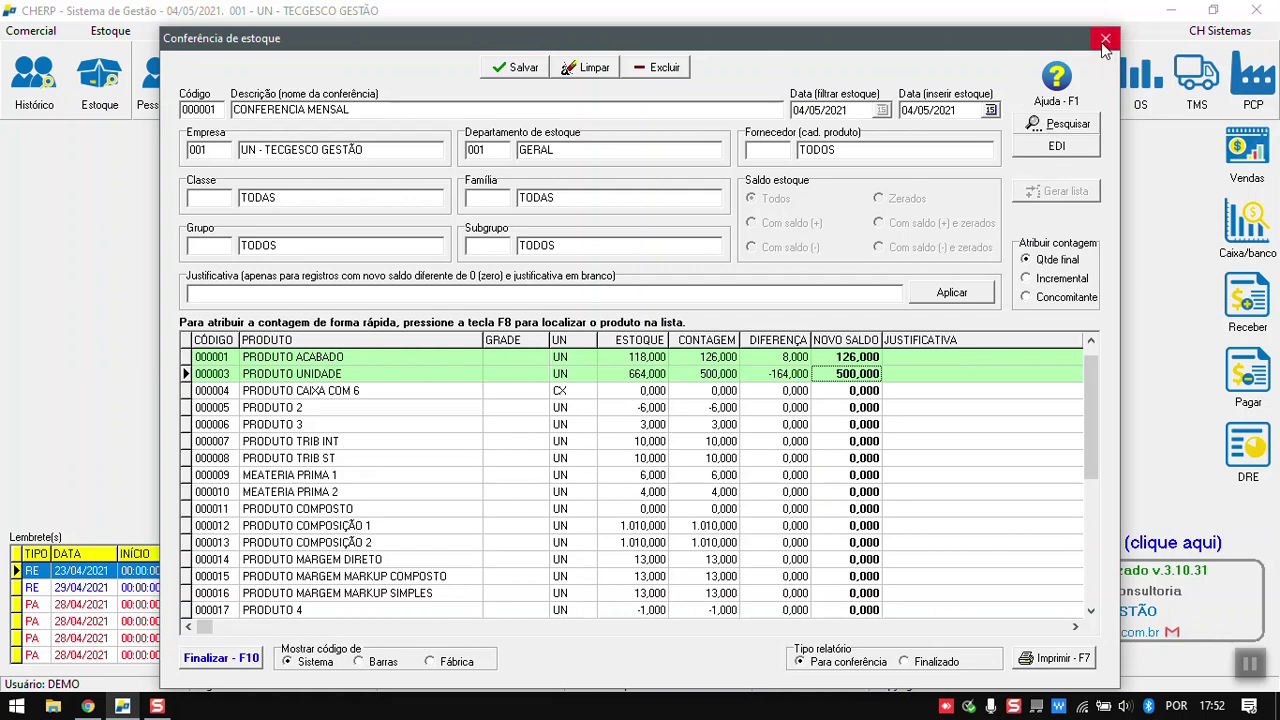
Save the CONFERENCIA MENSAL stock check and close its window.
left_click(520, 70)
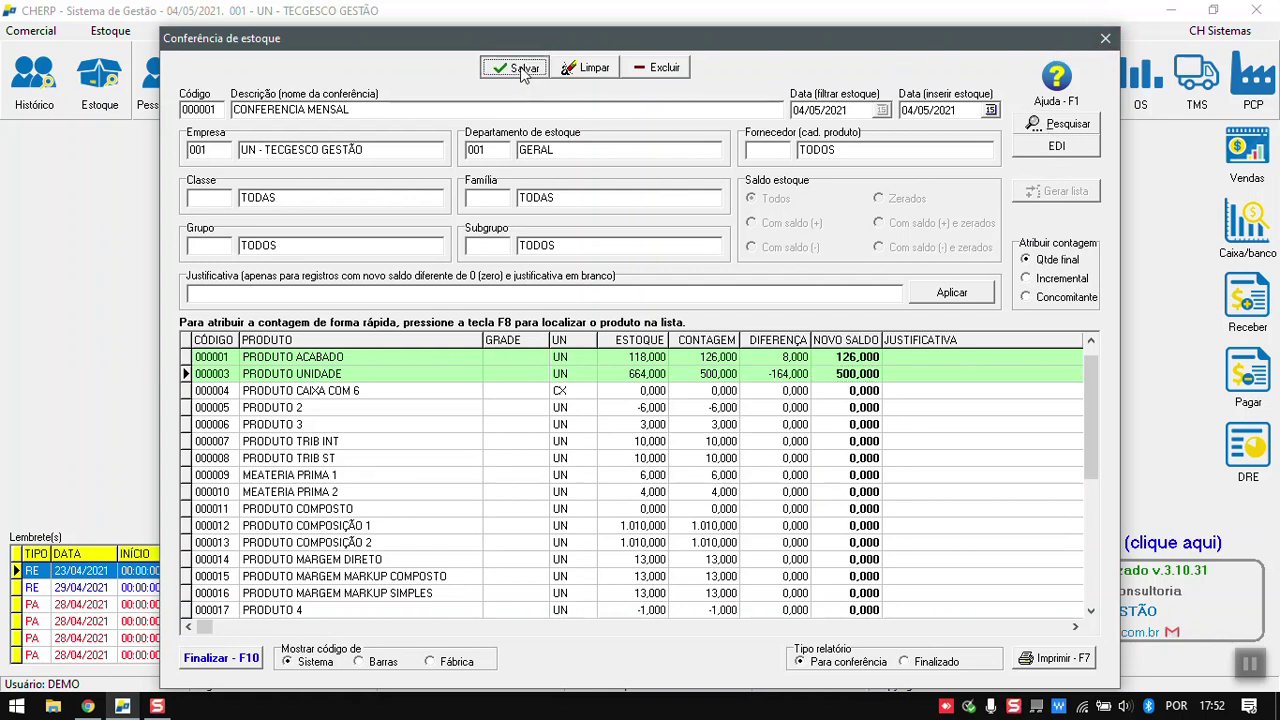
left_click(1105, 38)
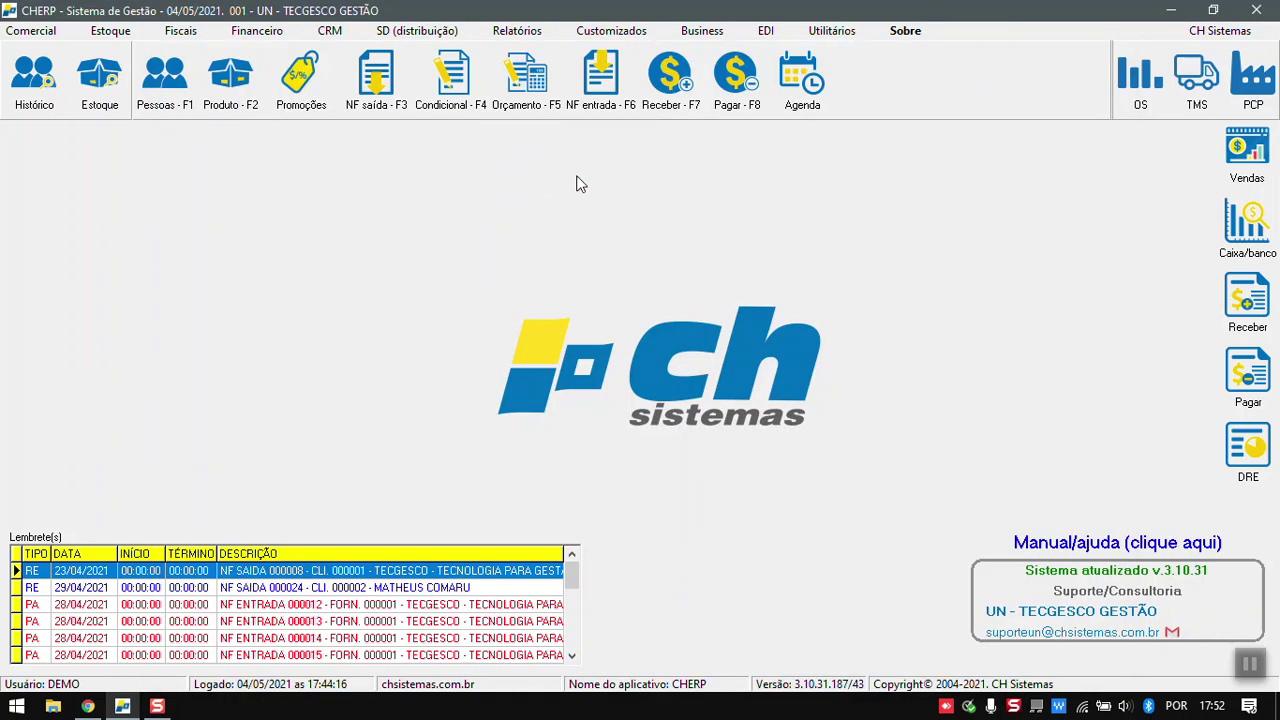
Reopen the stock check form, search the unfinished stock checks and load 000001, CONFERENCIA MENSAL.
left_click(110, 30)
left_click(220, 294)
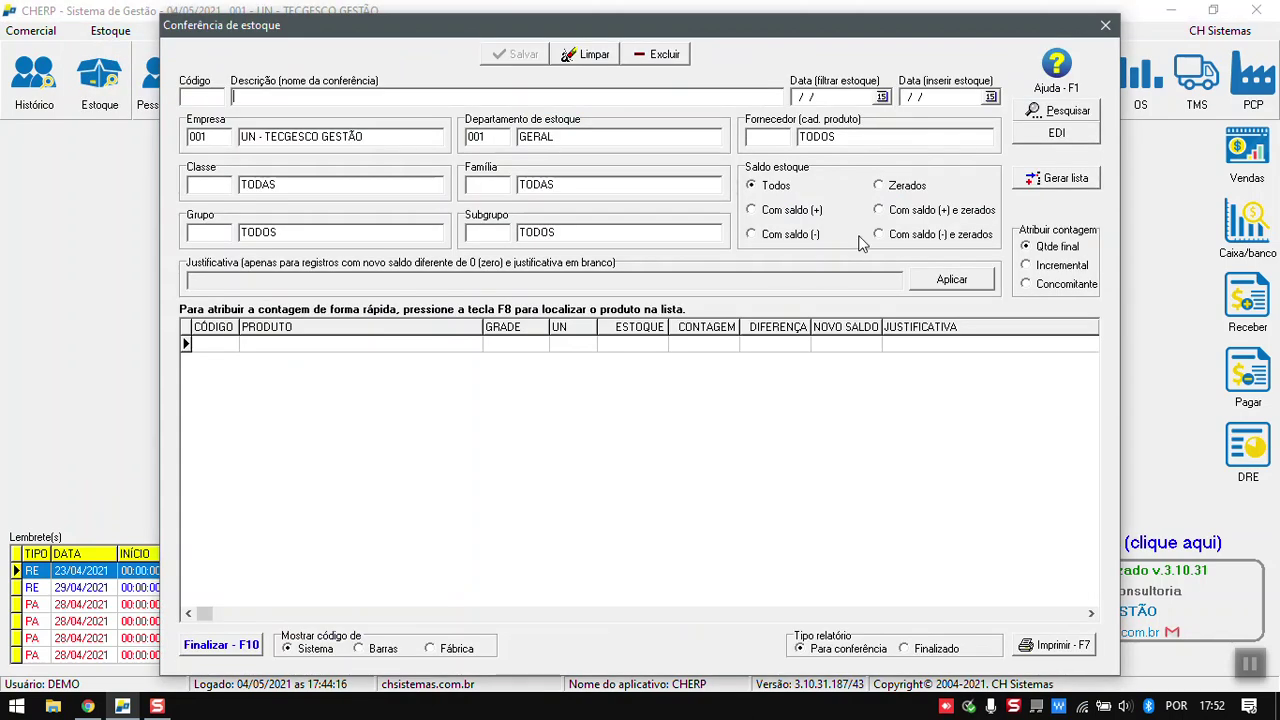
left_click(1027, 111)
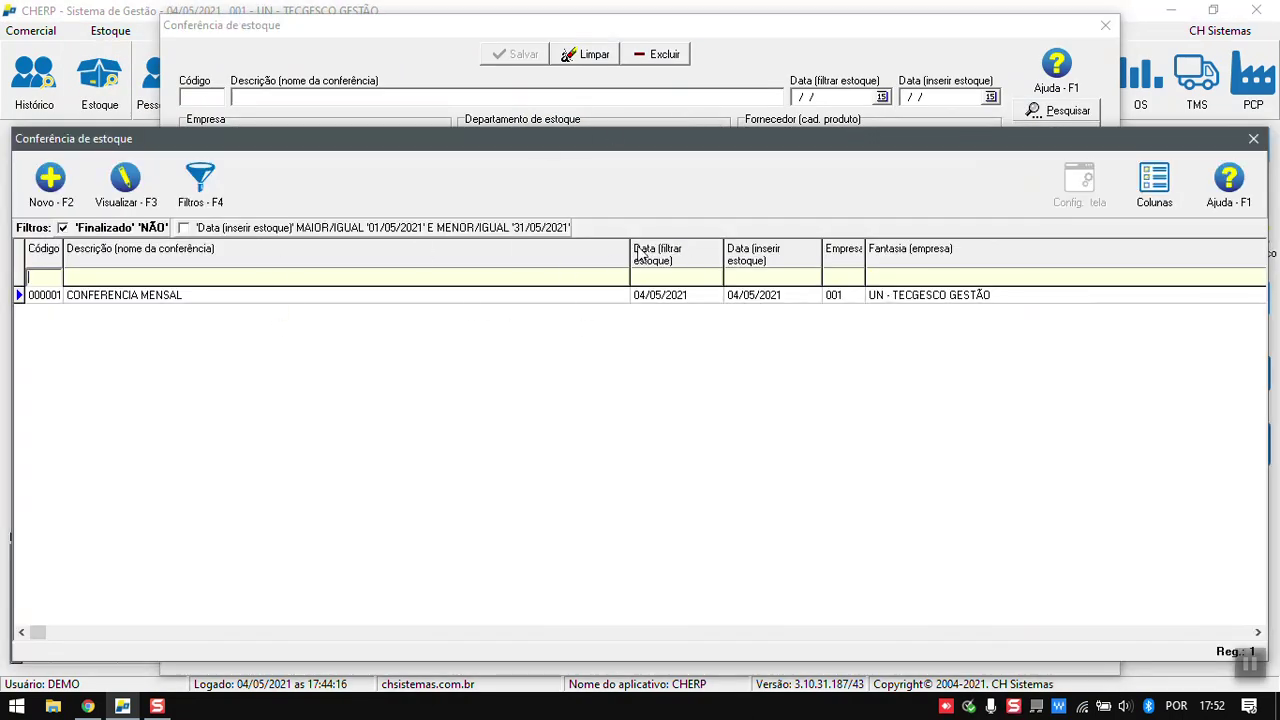
left_click_drag(631, 254, 300, 262)
double_click(366, 298)
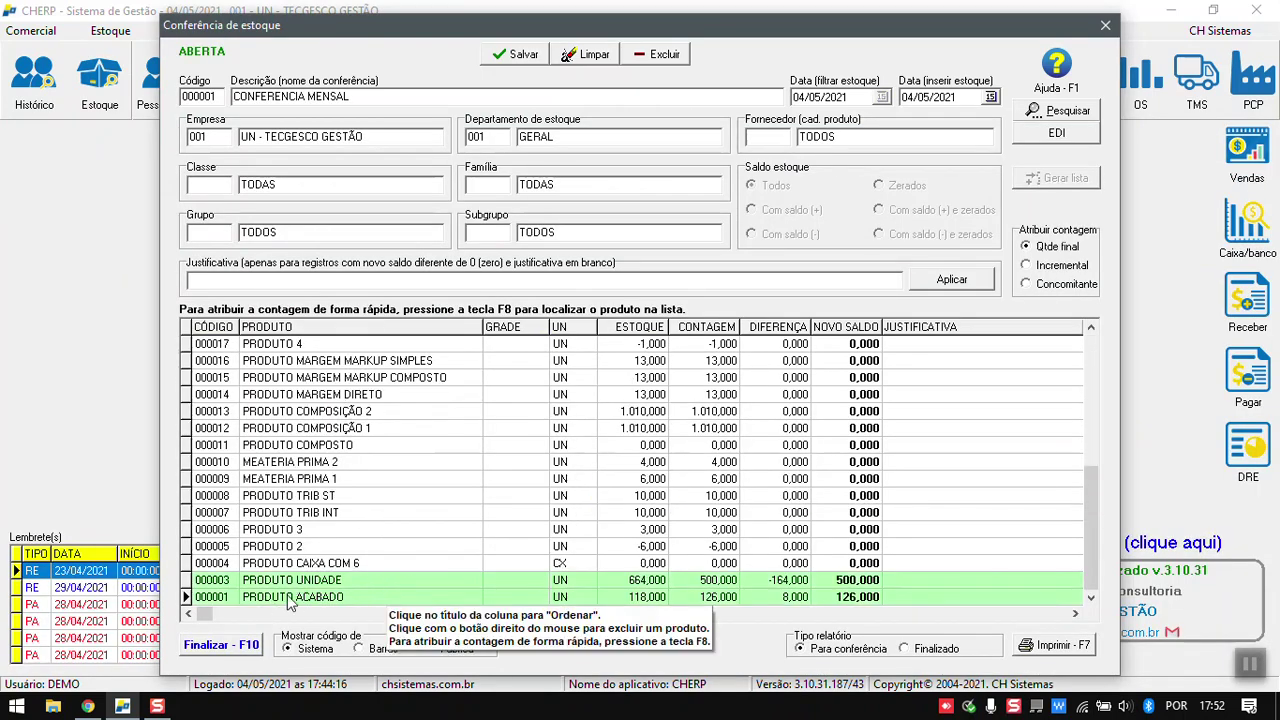
Review the saved counts of PRODUTO UNIDADE and PRODUTO ACABADO, and look through the list for products with negative counts.
scroll(500, 463, "up", 10)
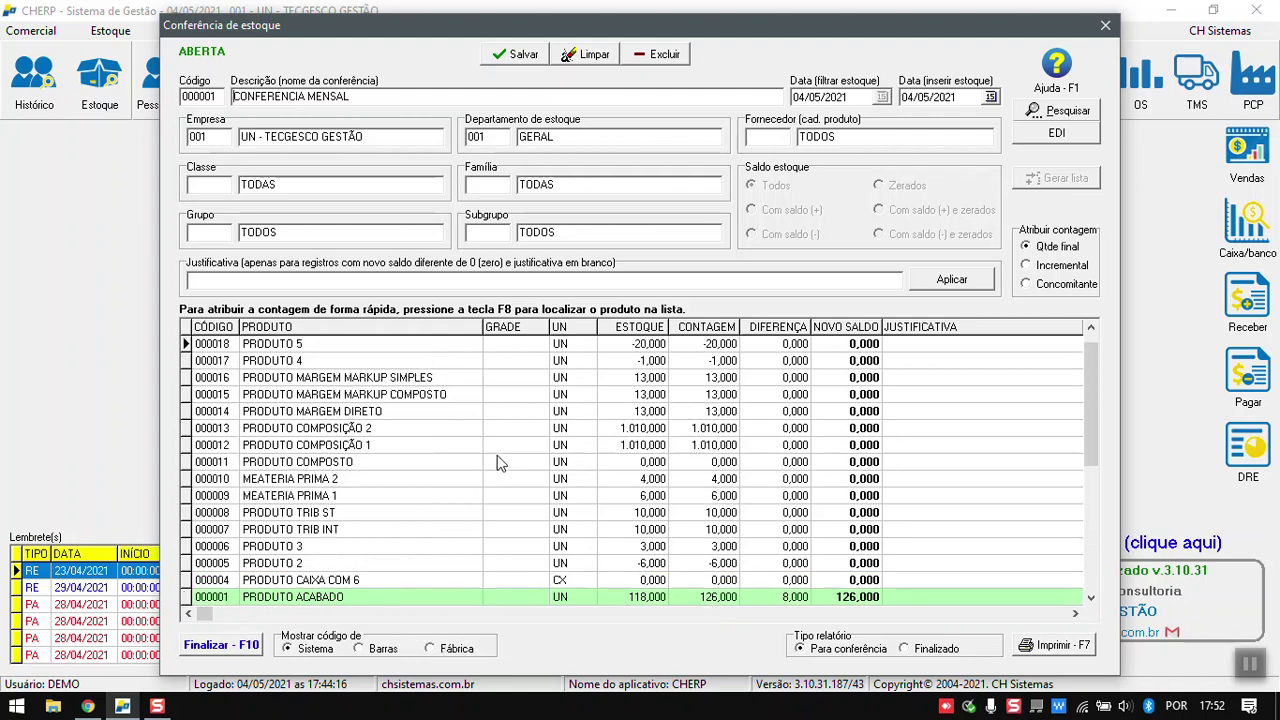
left_click_drag(1096, 368, 1059, 513)
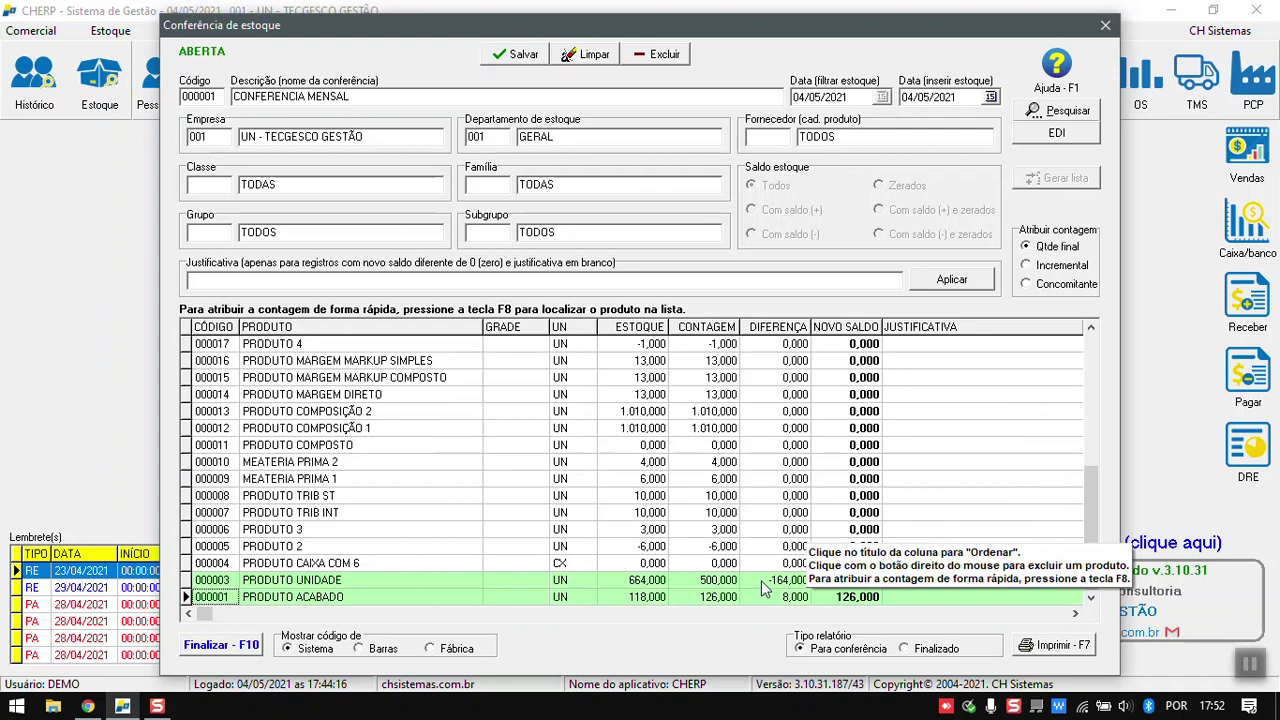
left_click(601, 590)
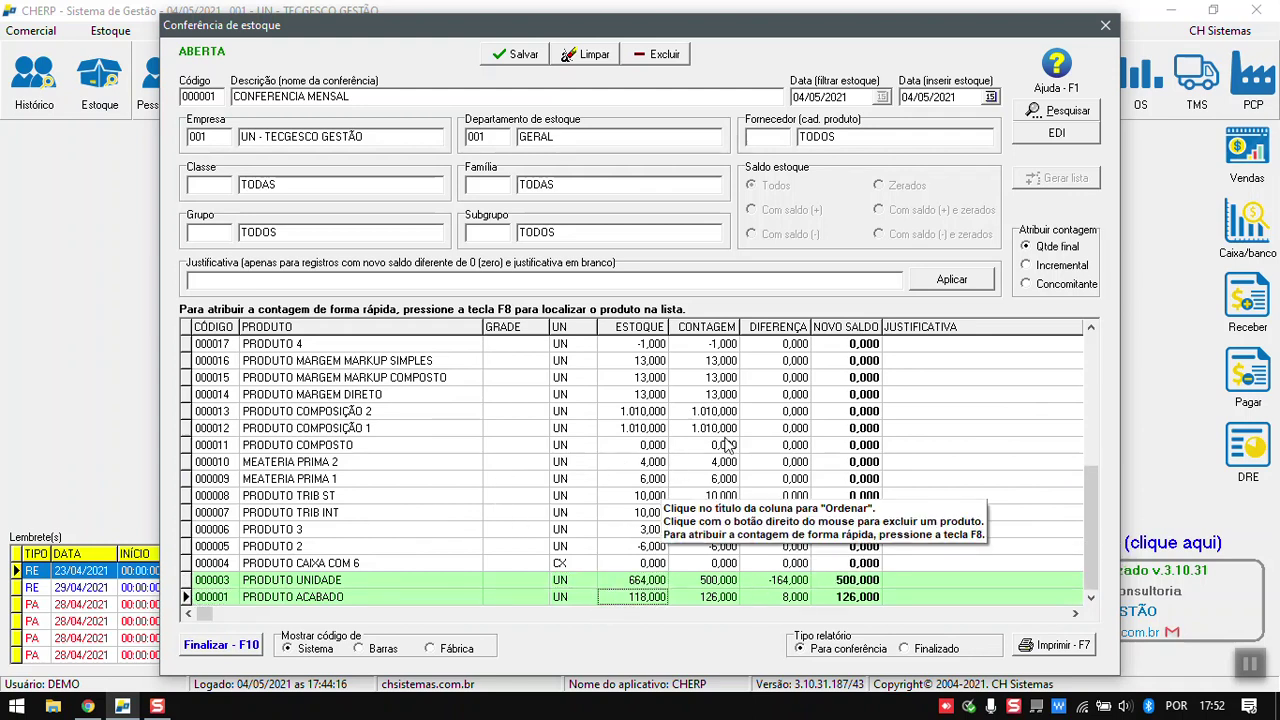
key("ctrl+Home")
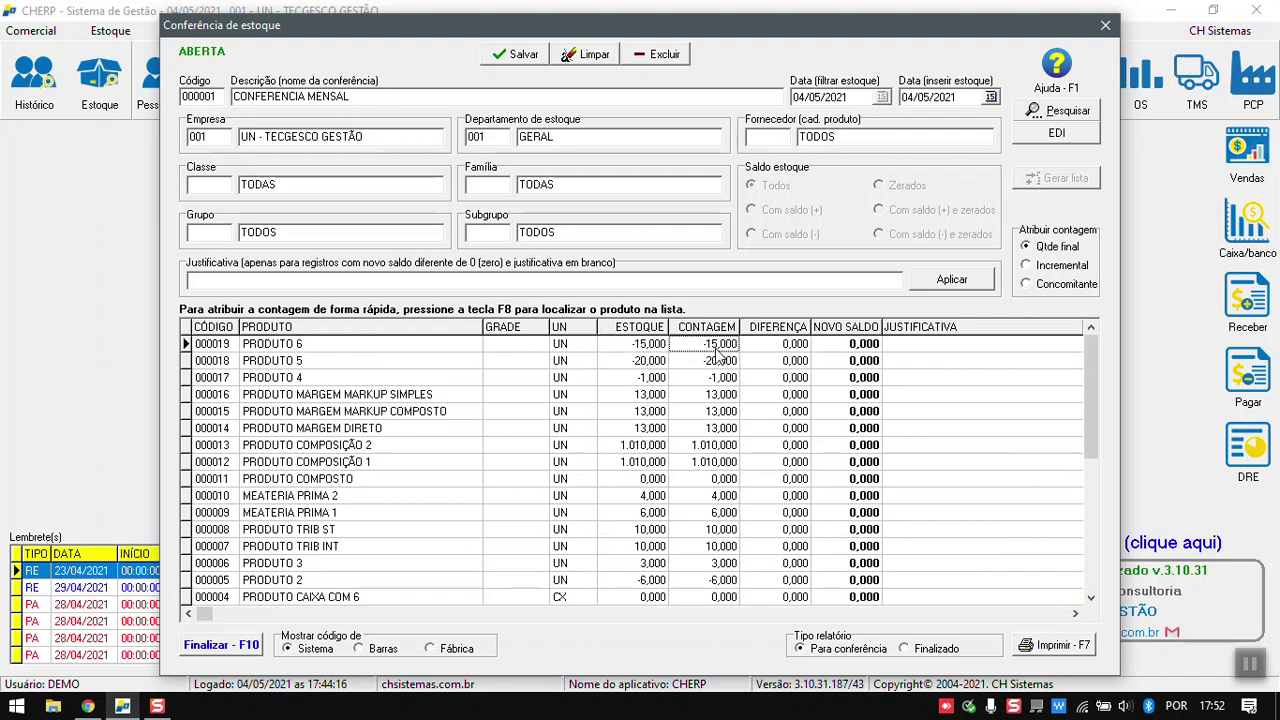
left_click(707, 361)
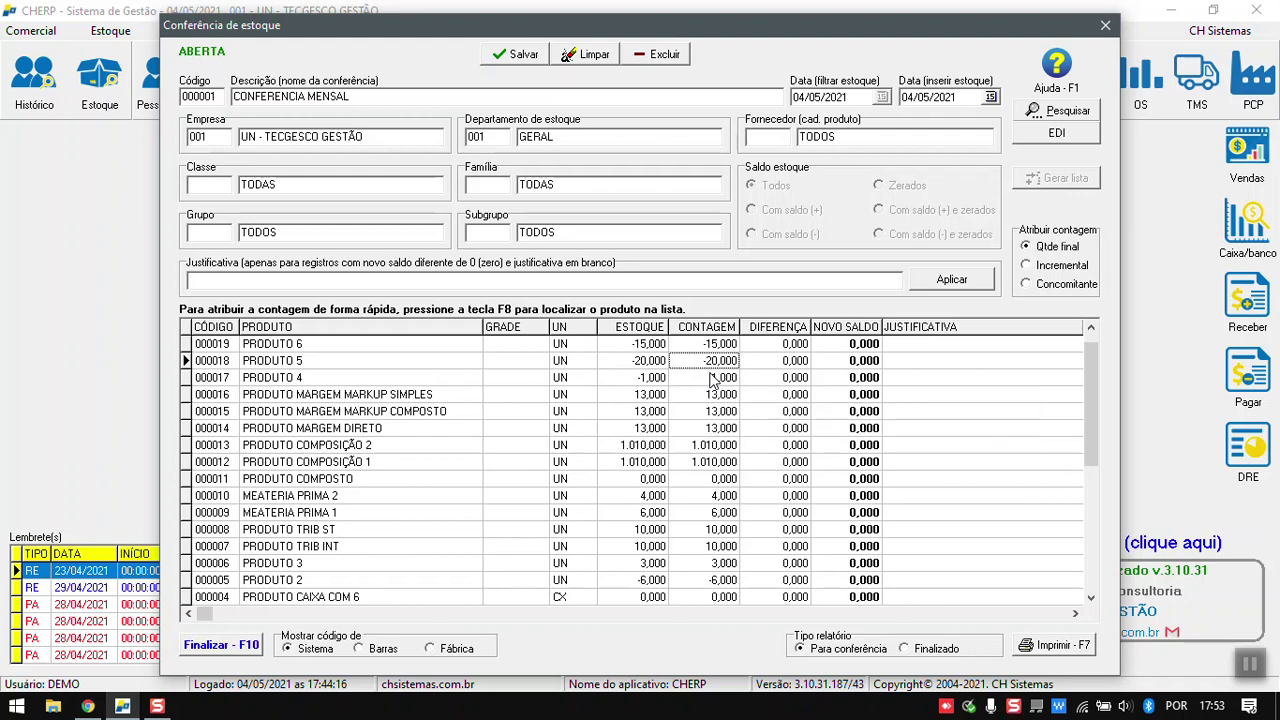
left_click(718, 394)
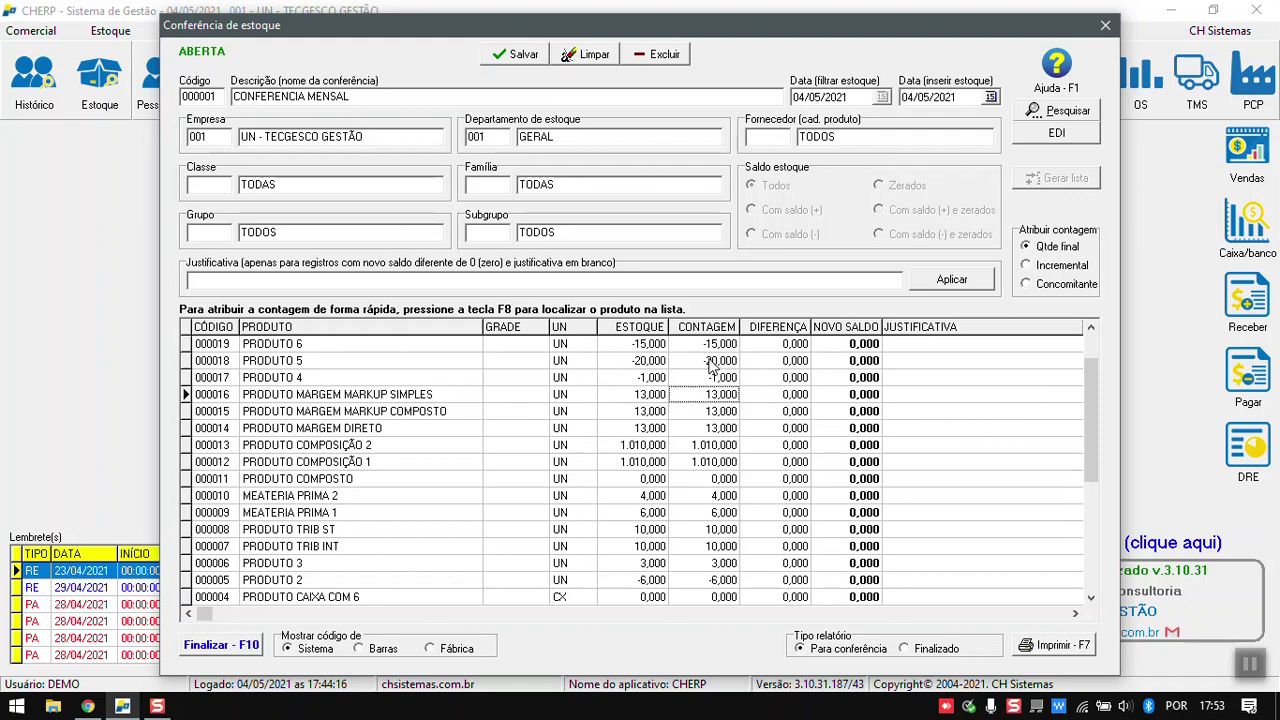
key("Down")
key("Down")
key("Down")
key("Down")
key("Down")
key("Down")
key("Down")
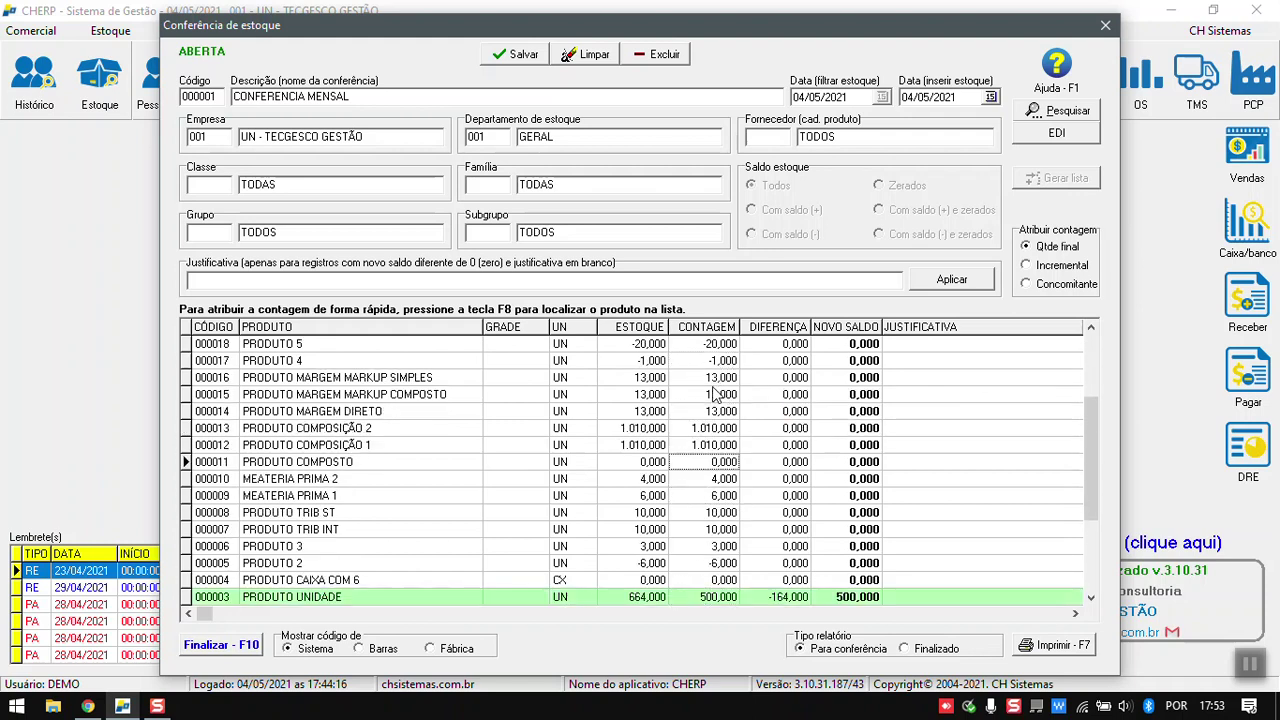
Set the counts of PRODUTO 6, PRODUTO 5, PRODUTO 4 and PRODUTO 2 to 0.
left_click(708, 344)
type("0")
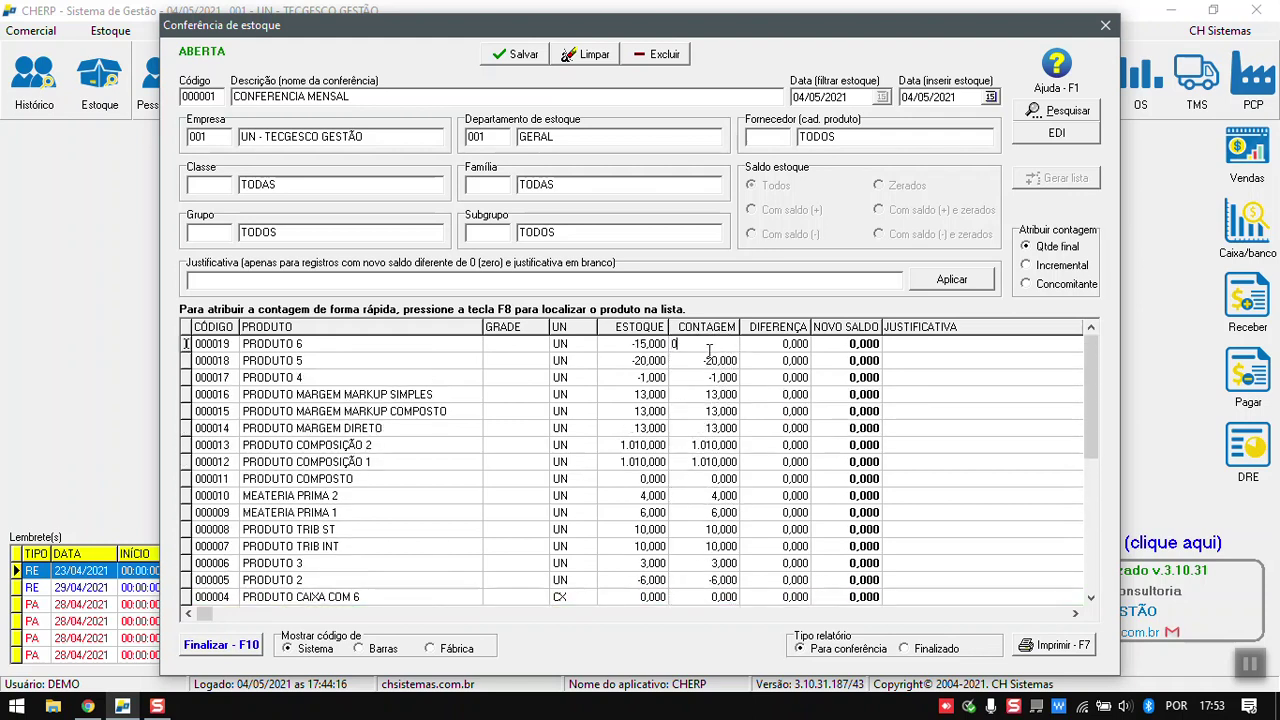
key("Return")
type("0")
key("Return")
type("0")
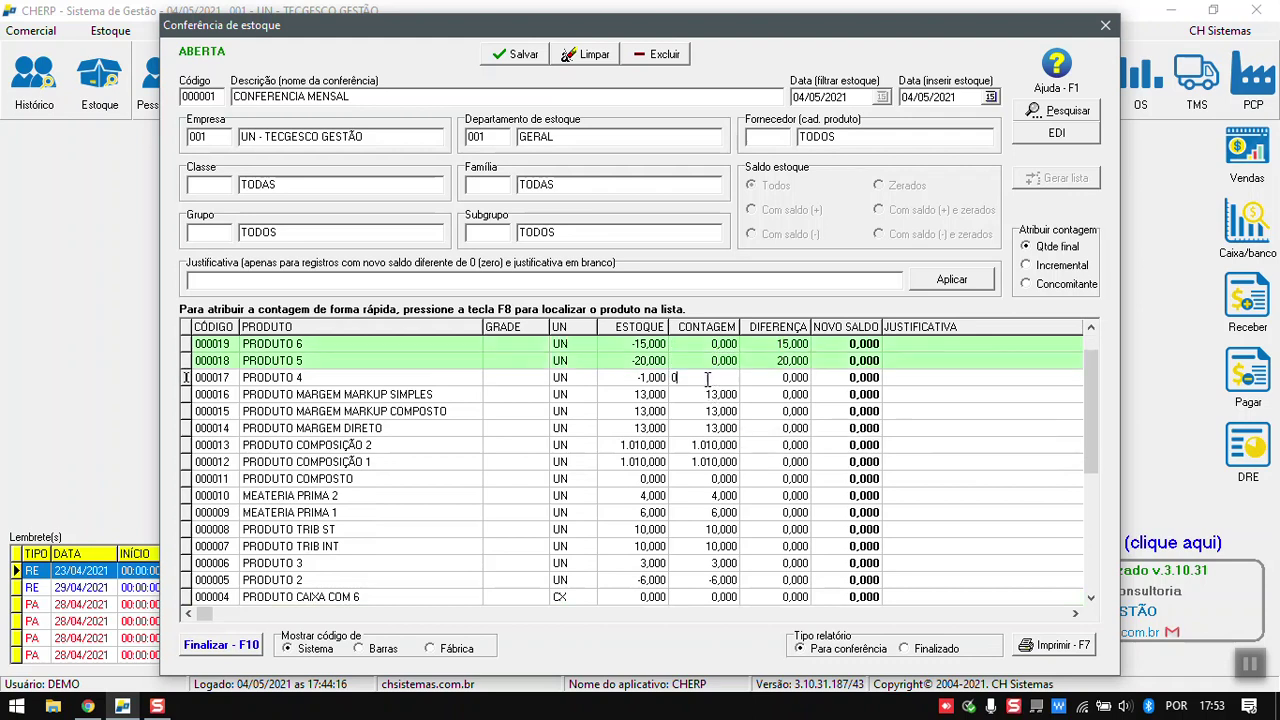
left_click(727, 497)
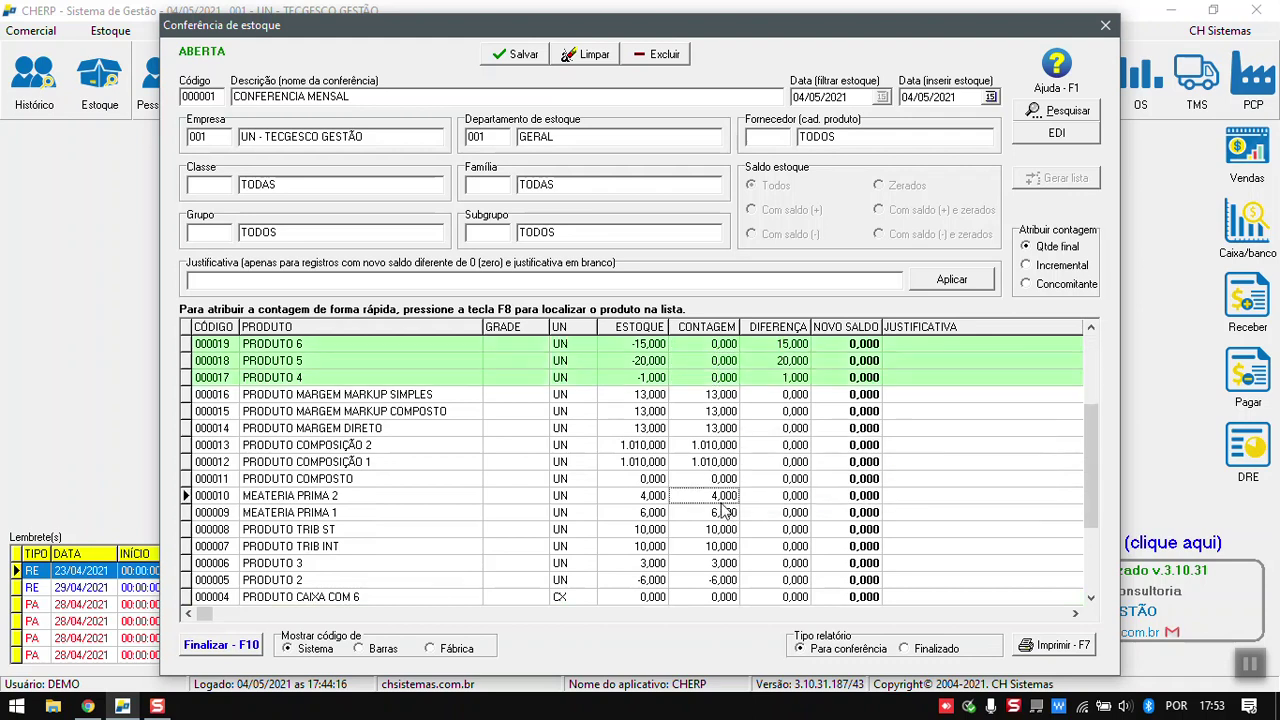
left_click(722, 581)
type("0")
key("Return")
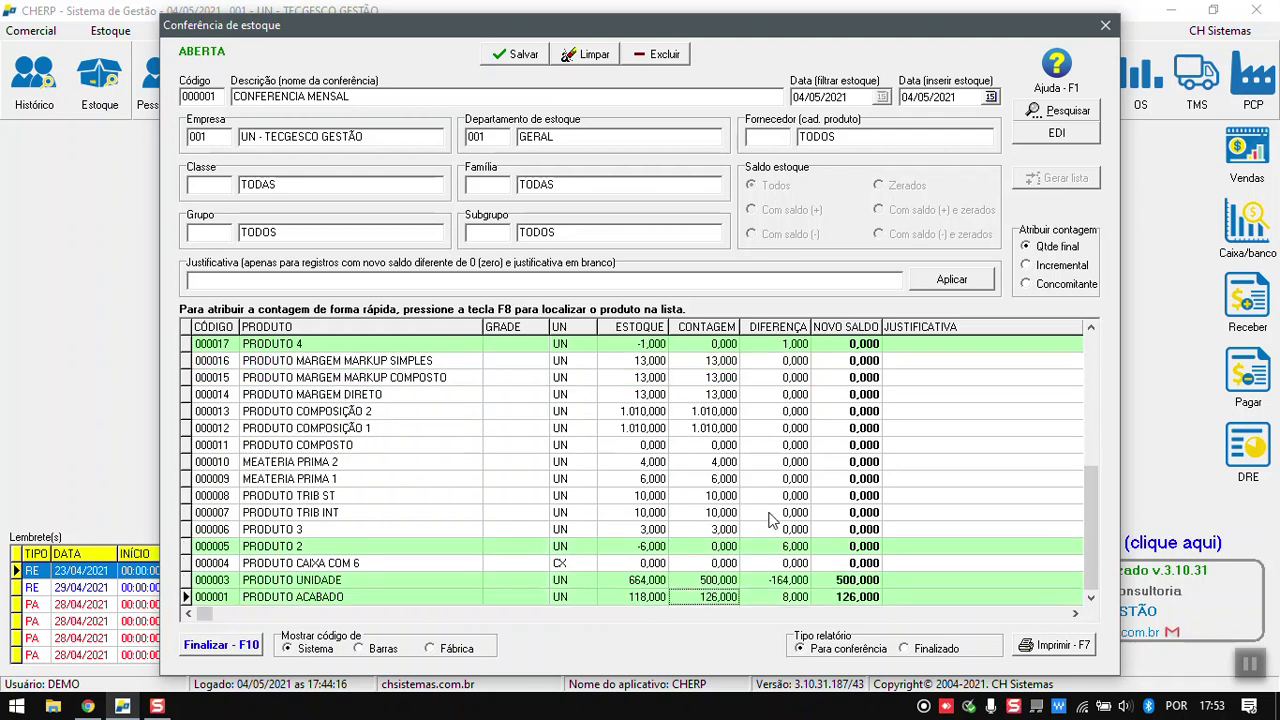
Look through the product list again, comparing the stock and count of each product.
scroll(740, 460, "up", 17)
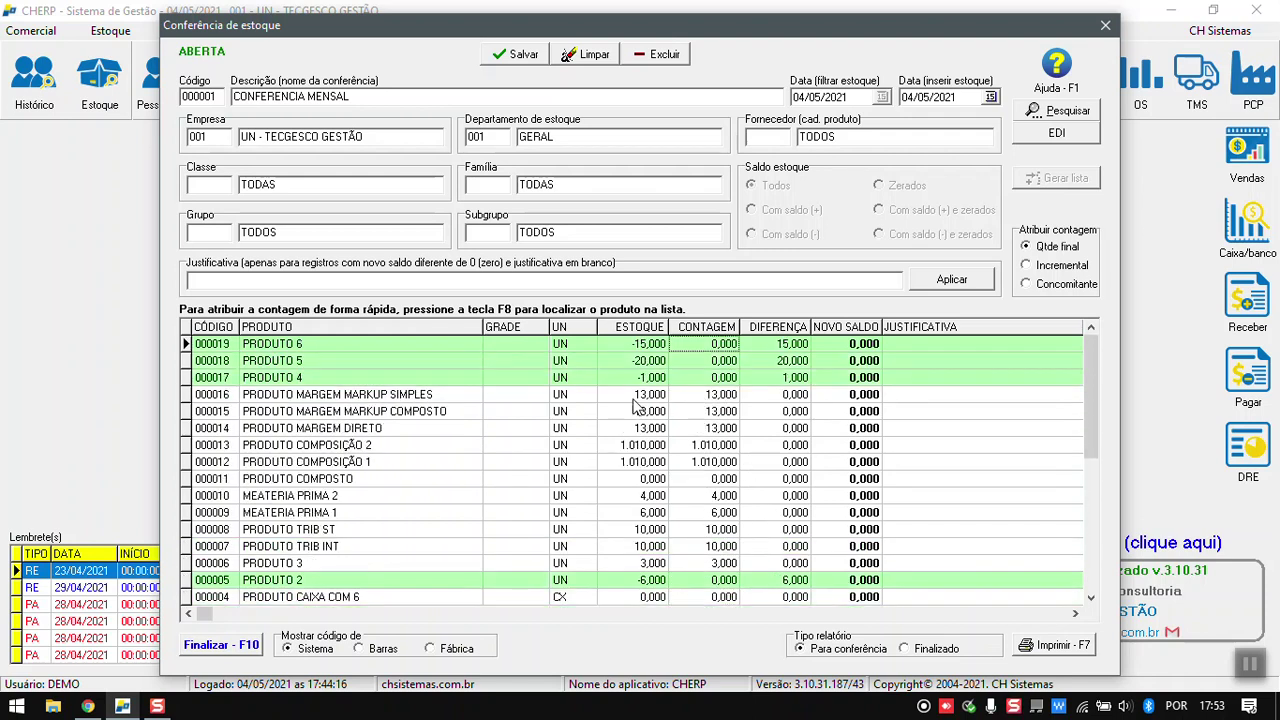
left_click(633, 399)
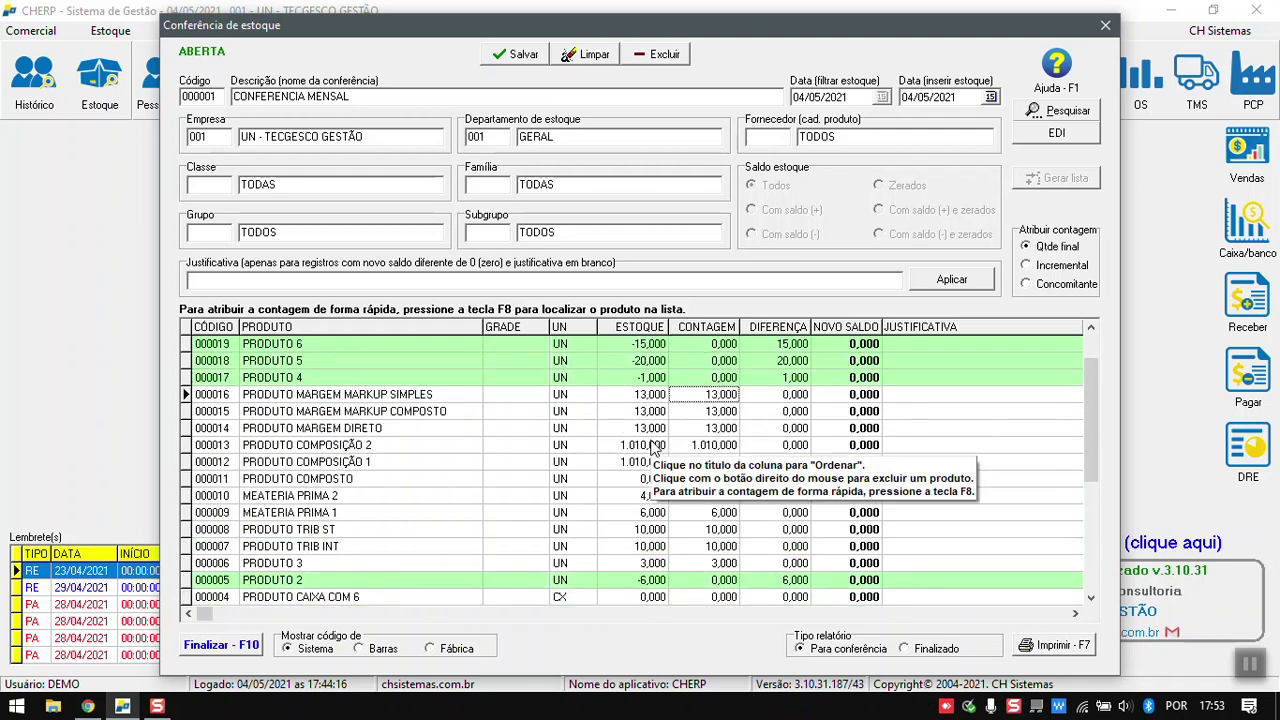
left_click(652, 446)
scroll(652, 452, "down", 11)
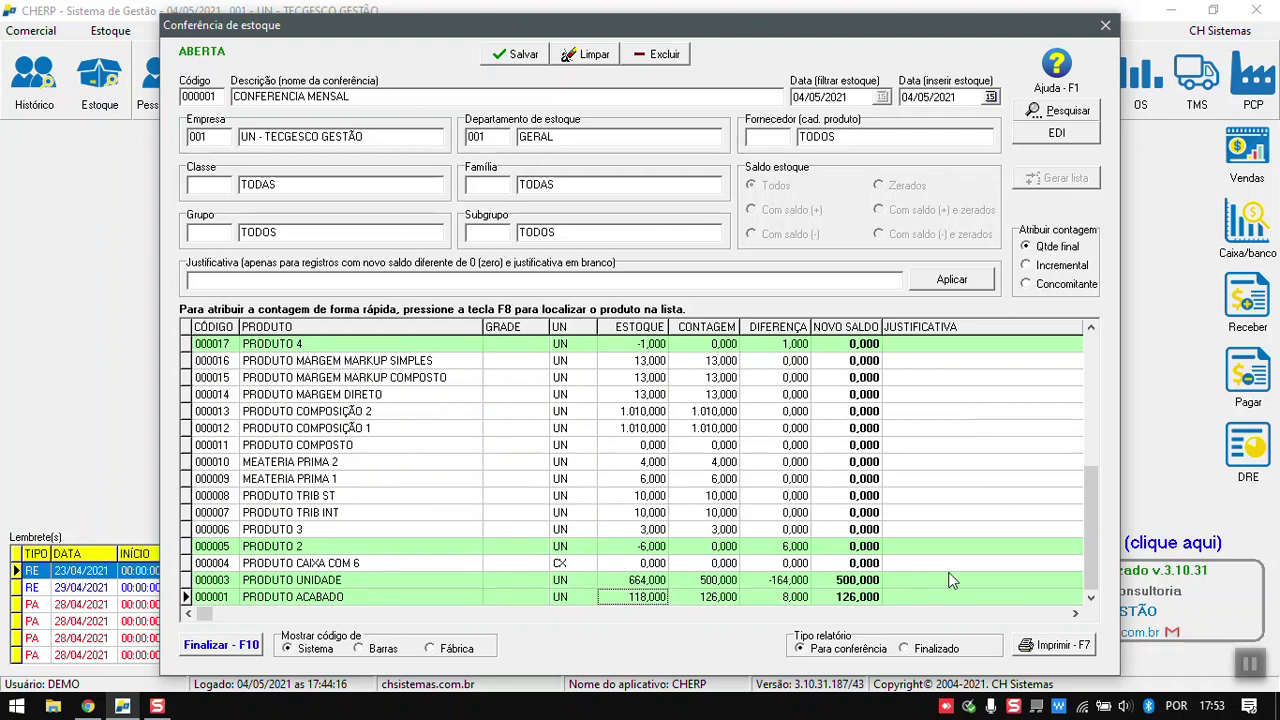
Try to finalize the stock check, and apply the justification AJUSTE DE ESTOQUE to the products with a stock difference.
left_click(218, 646)
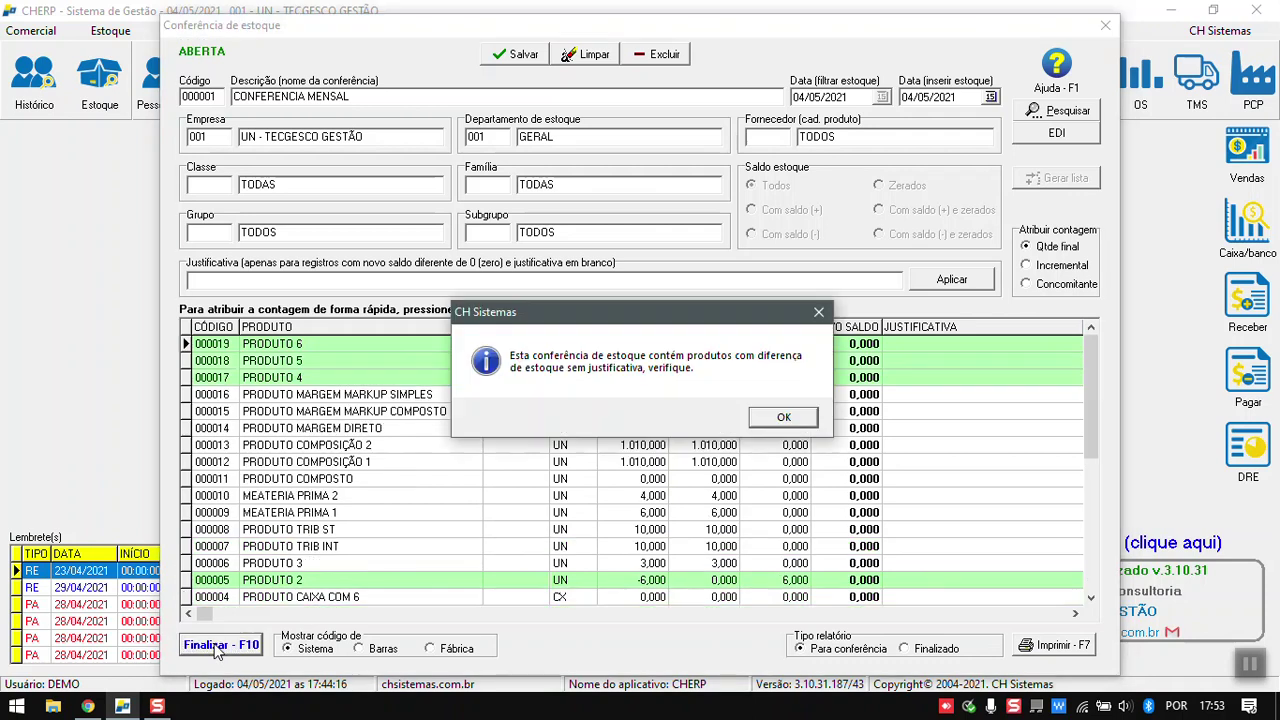
left_click(762, 418)
left_click(212, 279)
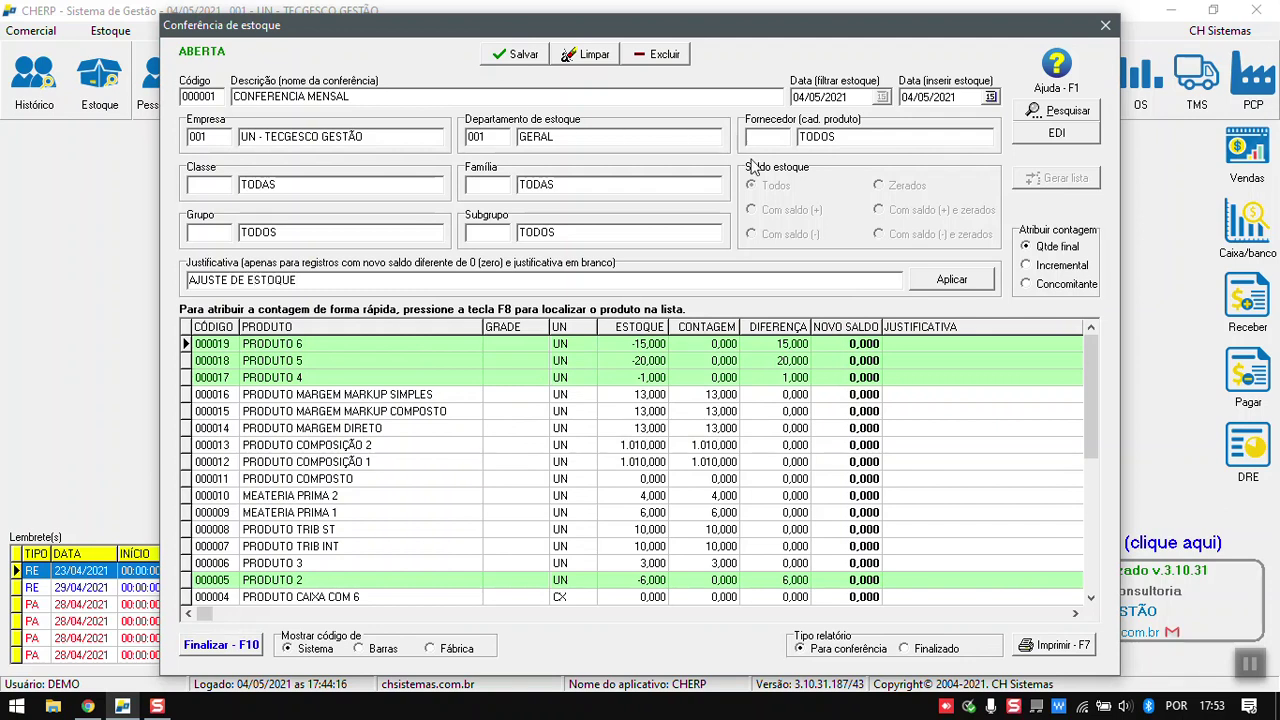
left_click(970, 284)
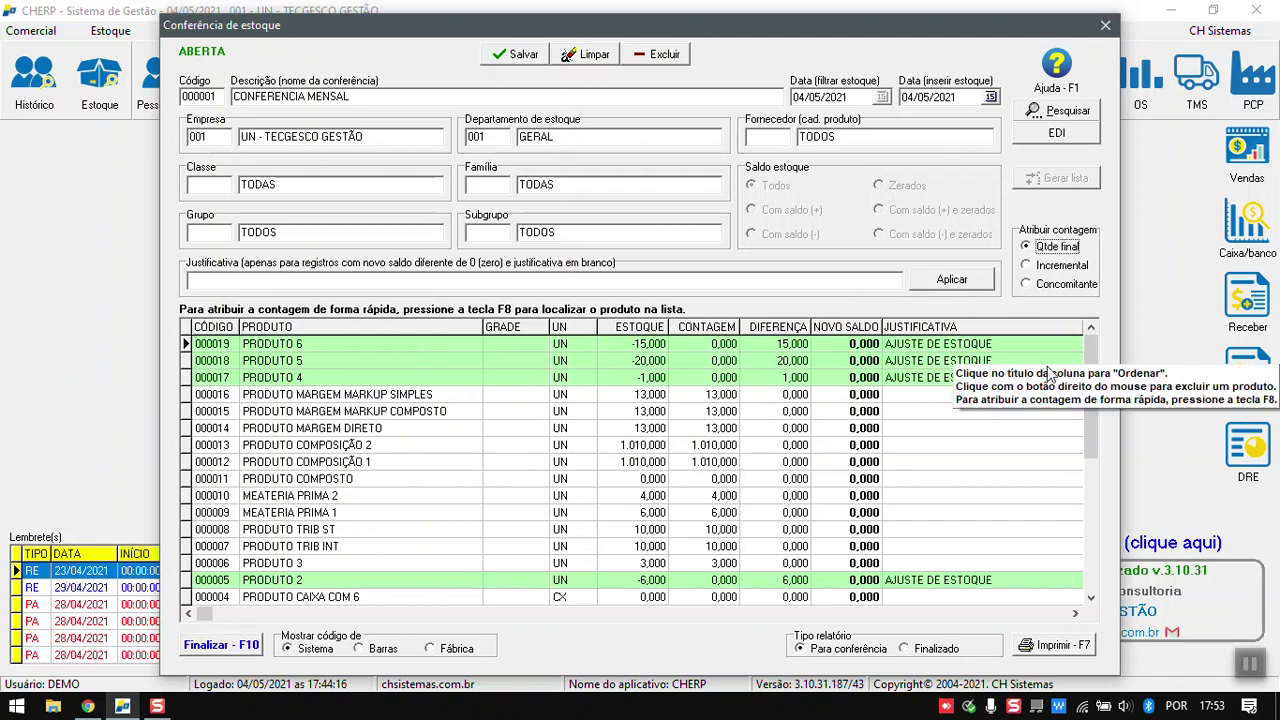
Review the differences, counts and justifications of the adjusted products in the stock check list.
left_click(740, 378)
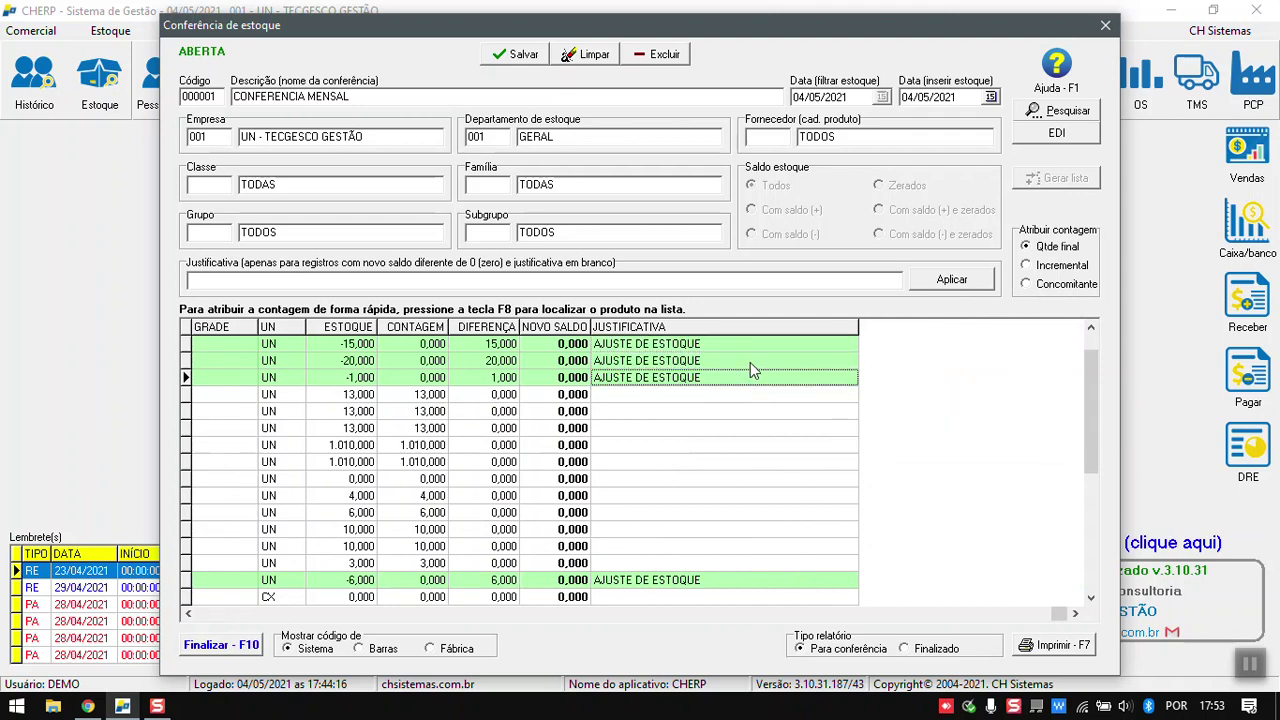
left_click_drag(752, 370, 766, 346)
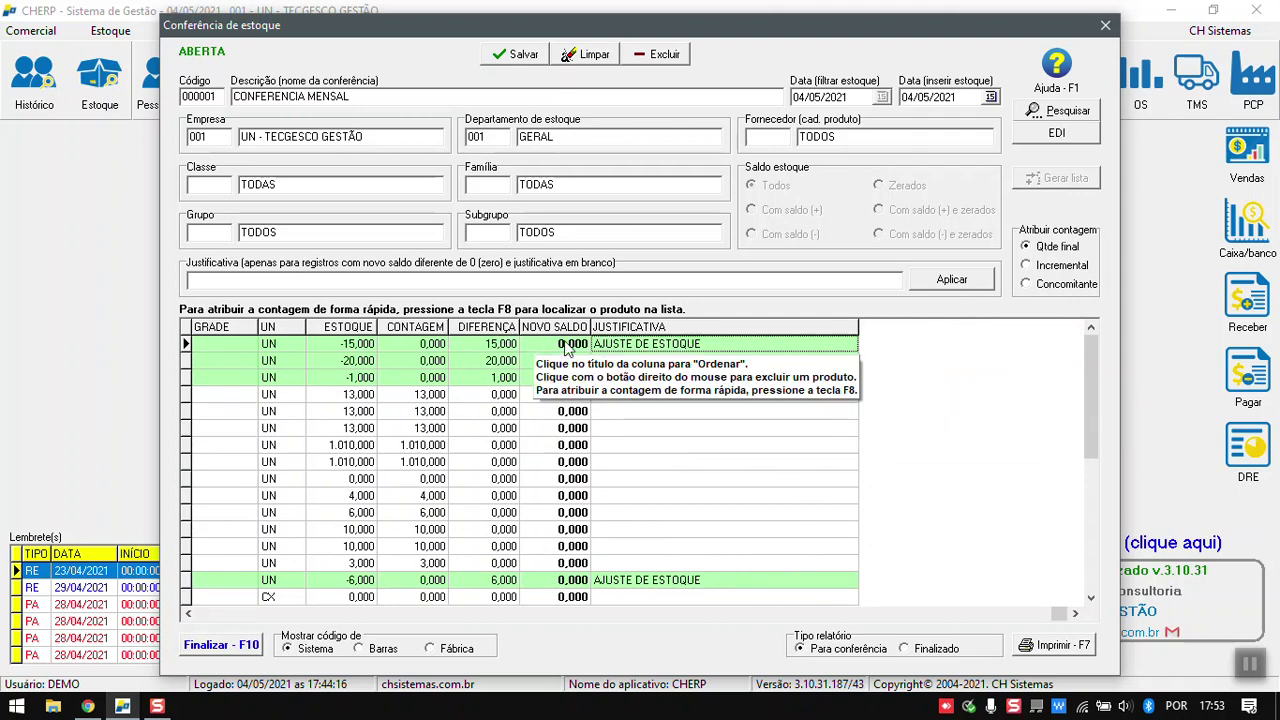
left_click(502, 360)
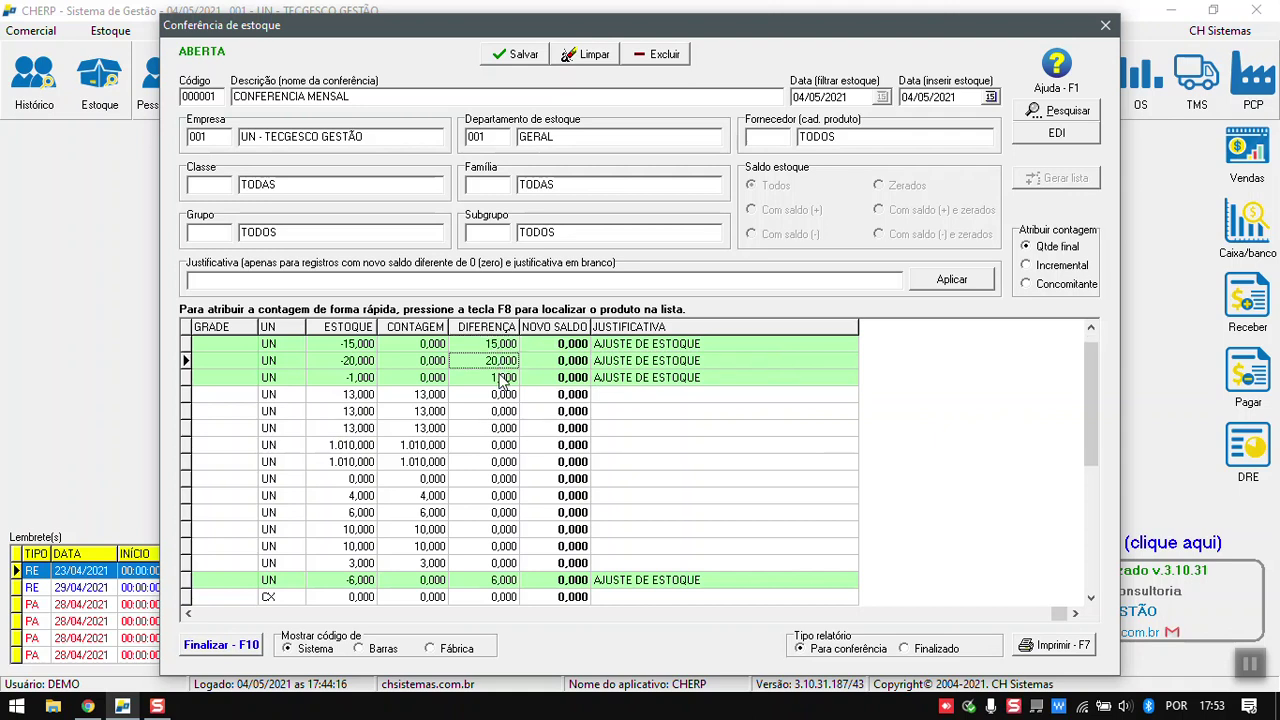
left_click(506, 346)
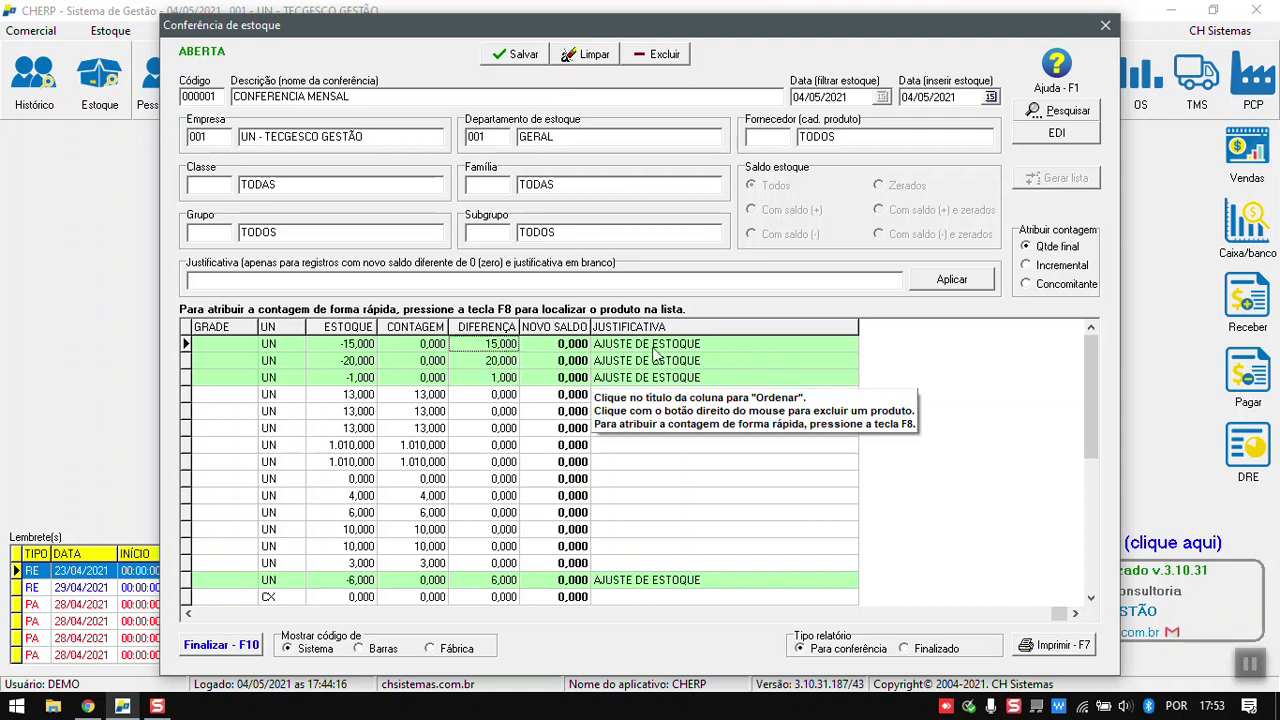
left_click(510, 362)
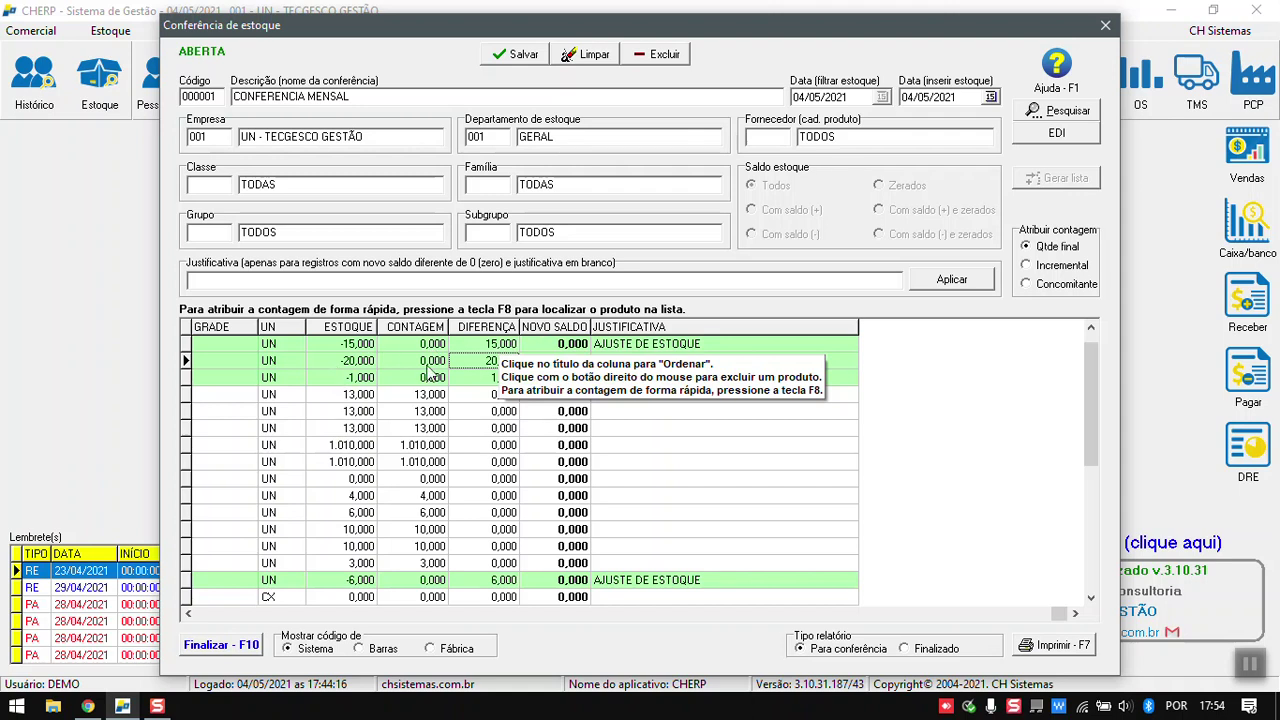
left_click(428, 428)
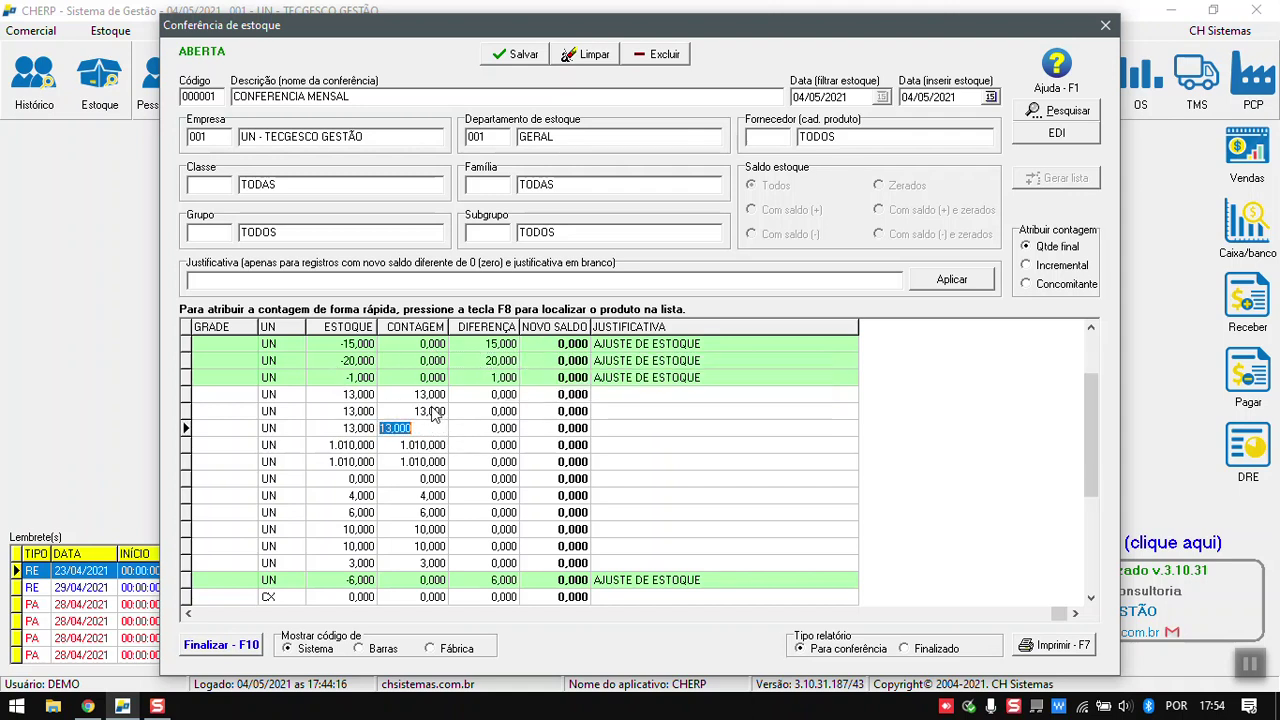
left_click(478, 463)
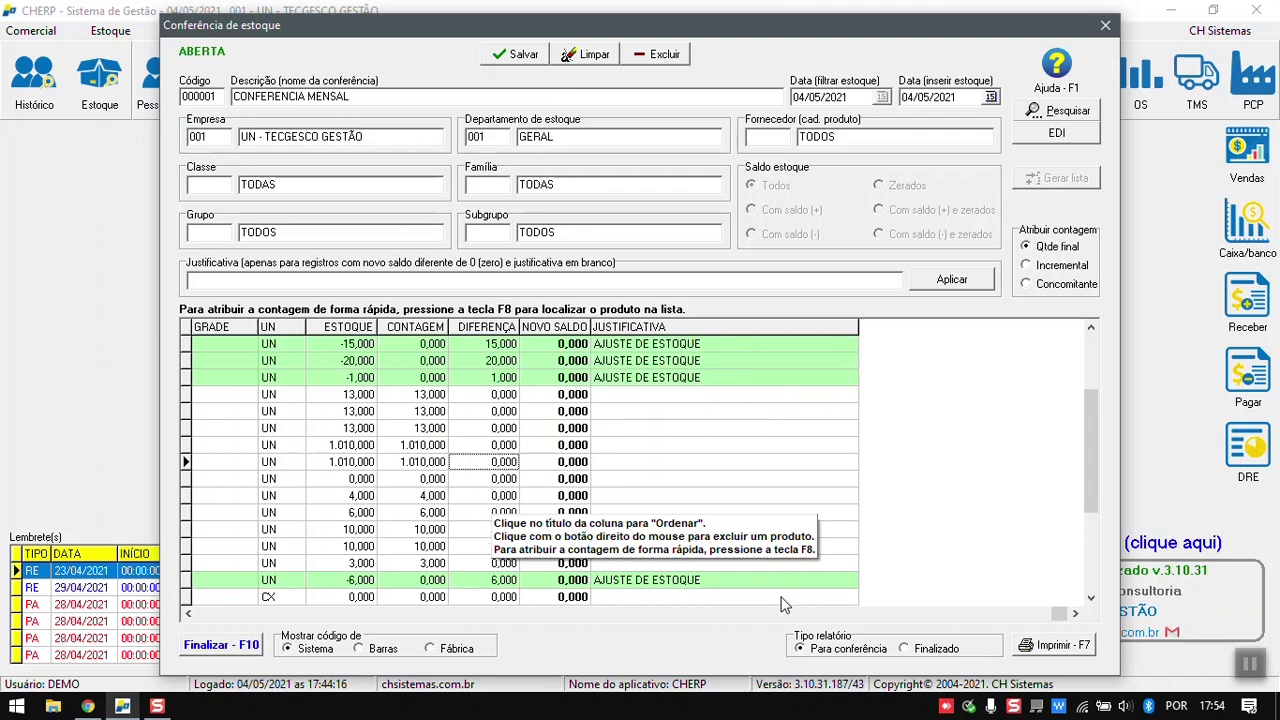
Finalize the CONFERENCIA MENSAL stock check, agreeing to generate stock for the products with a difference.
left_click(250, 646)
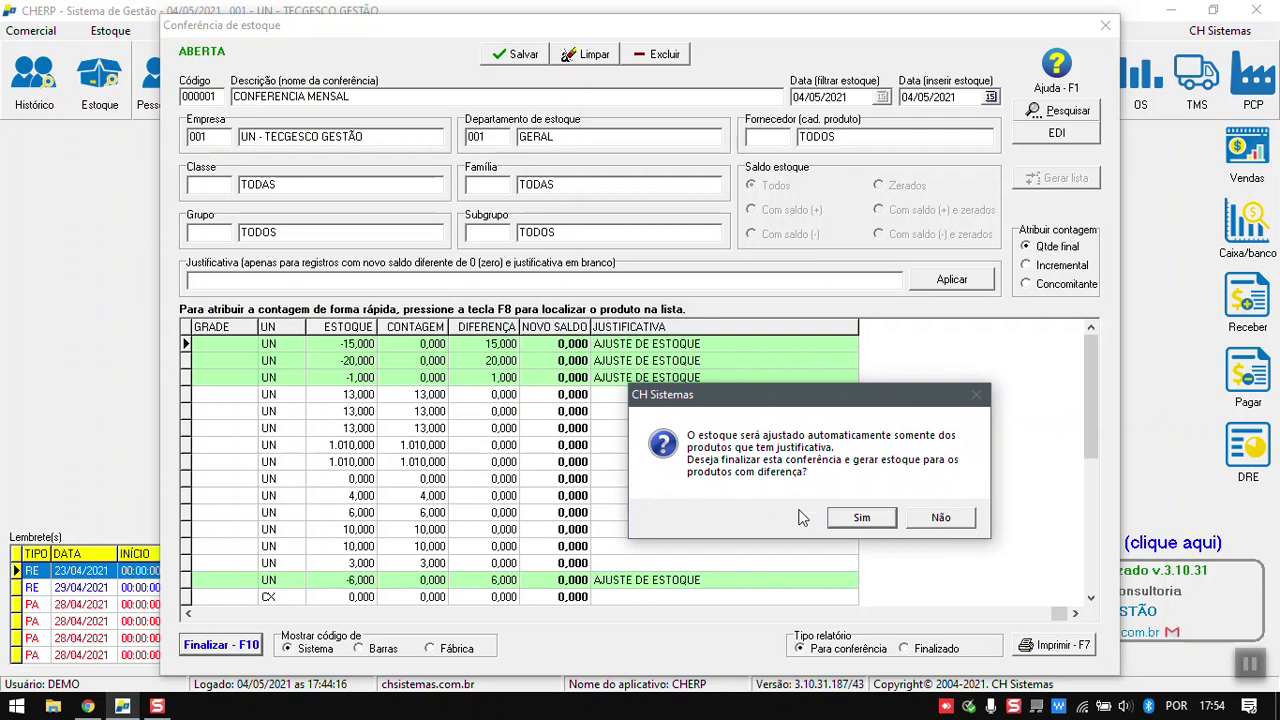
left_click(863, 517)
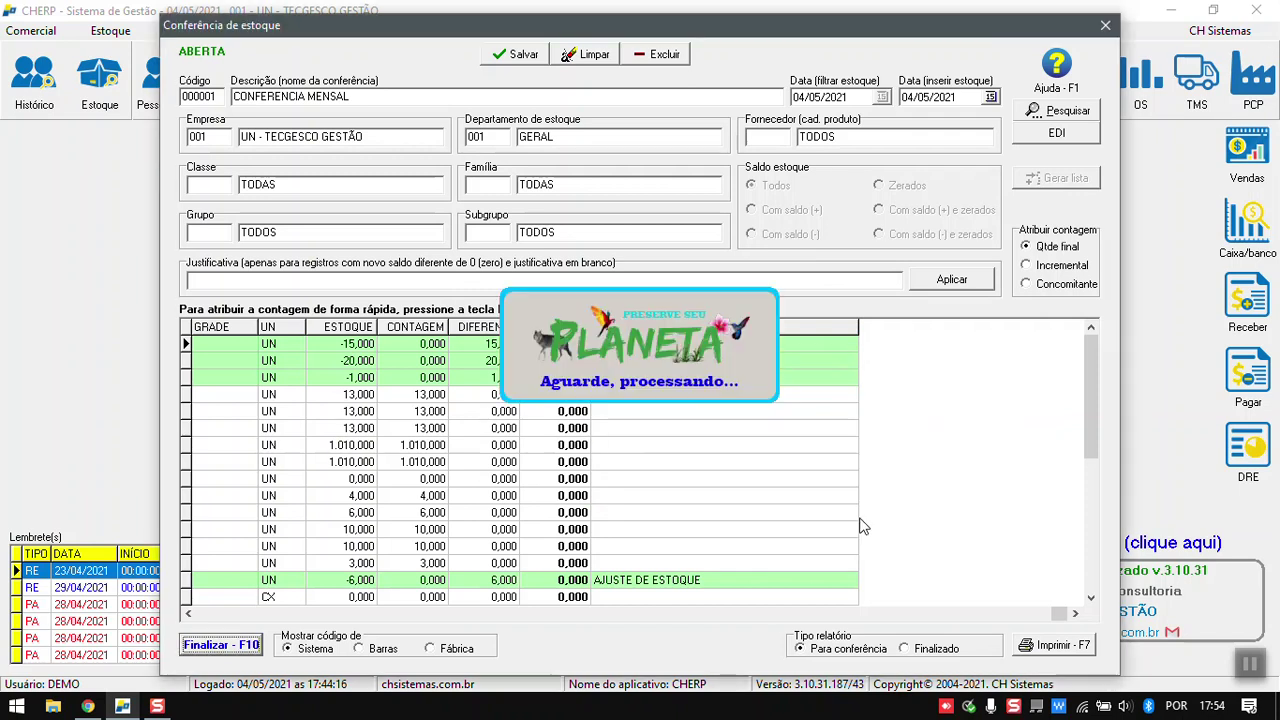
left_click(620, 370)
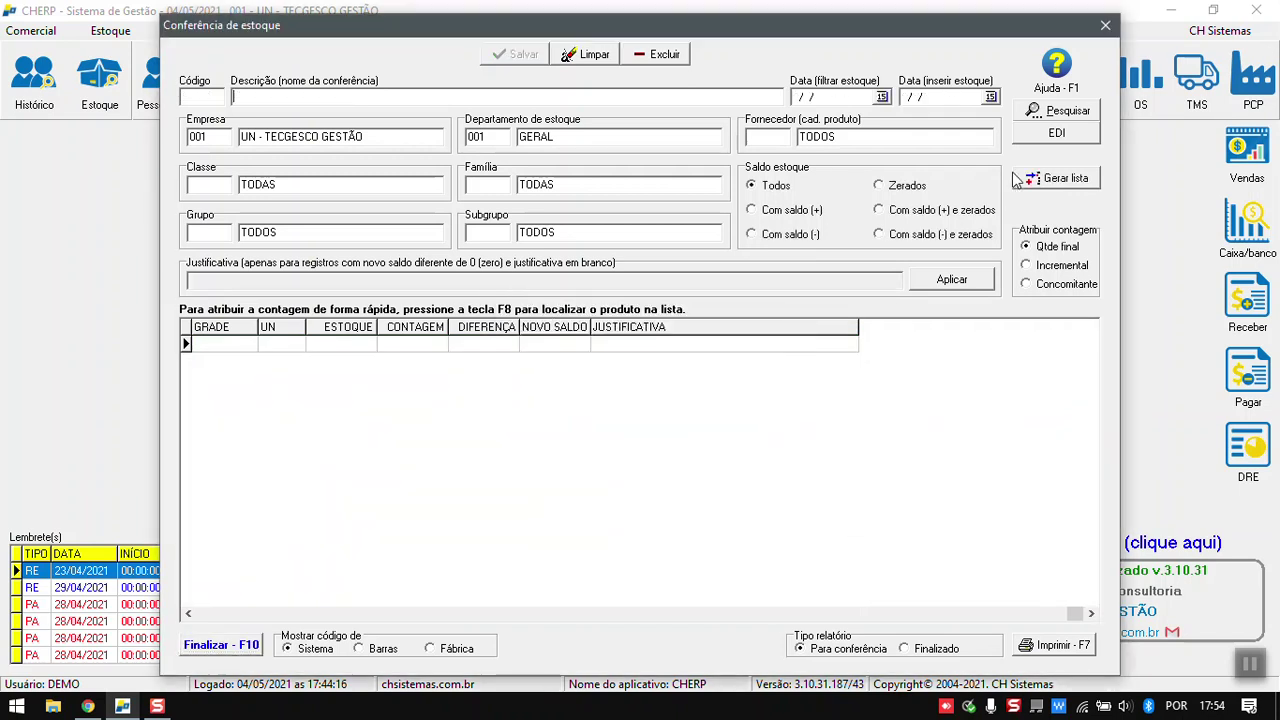
Search the stock checks without the not-finalized filter, open CONFERENCIA MENSAL to check its status, and close it.
left_click(1066, 114)
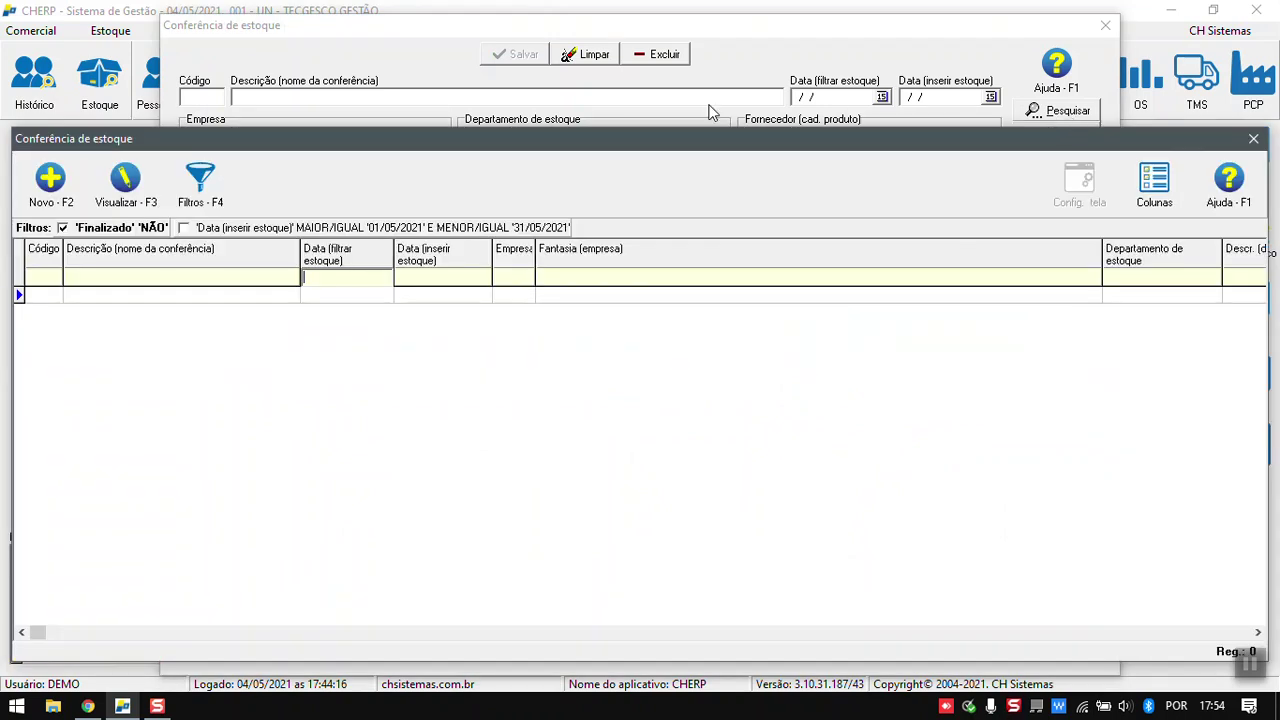
left_click(63, 228)
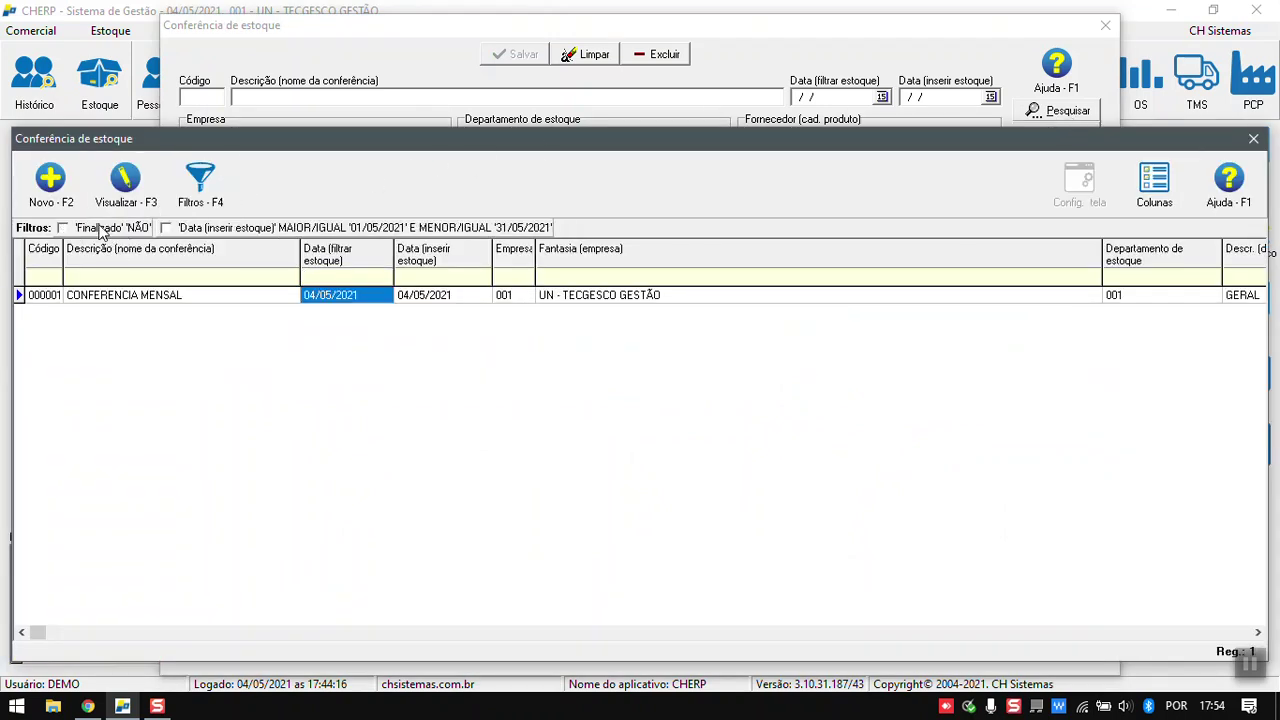
double_click(148, 299)
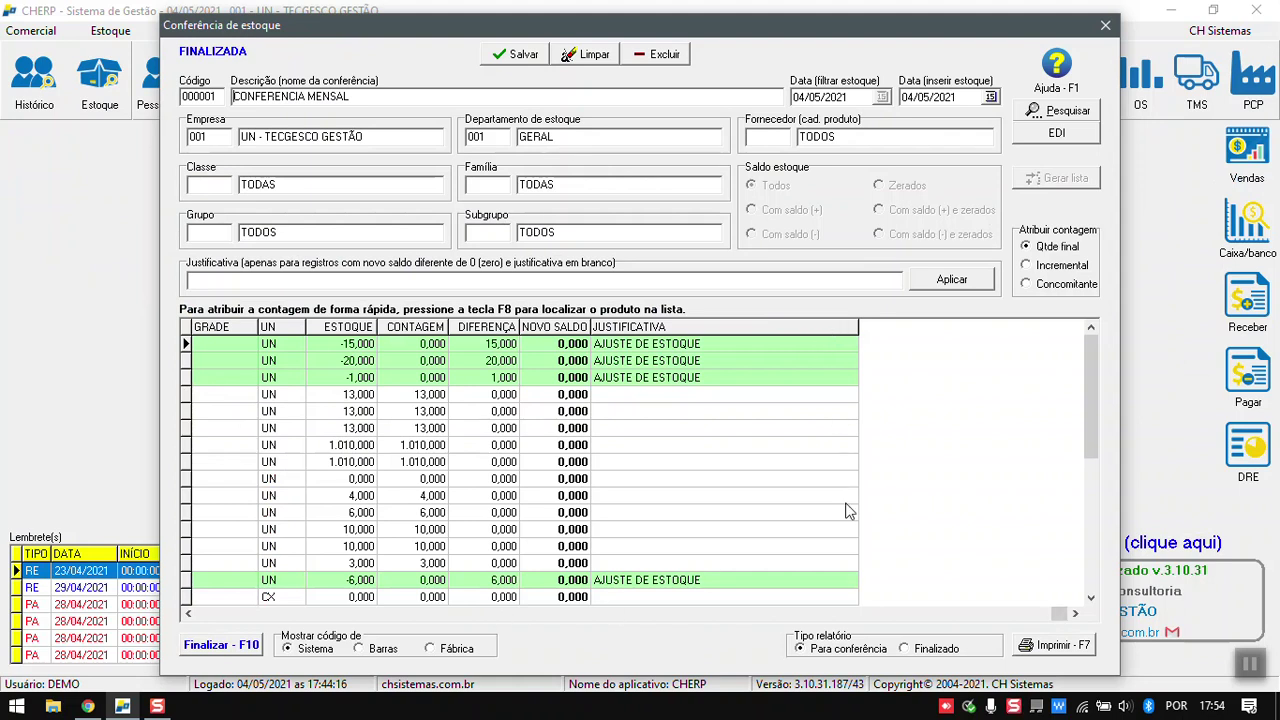
left_click(1105, 25)
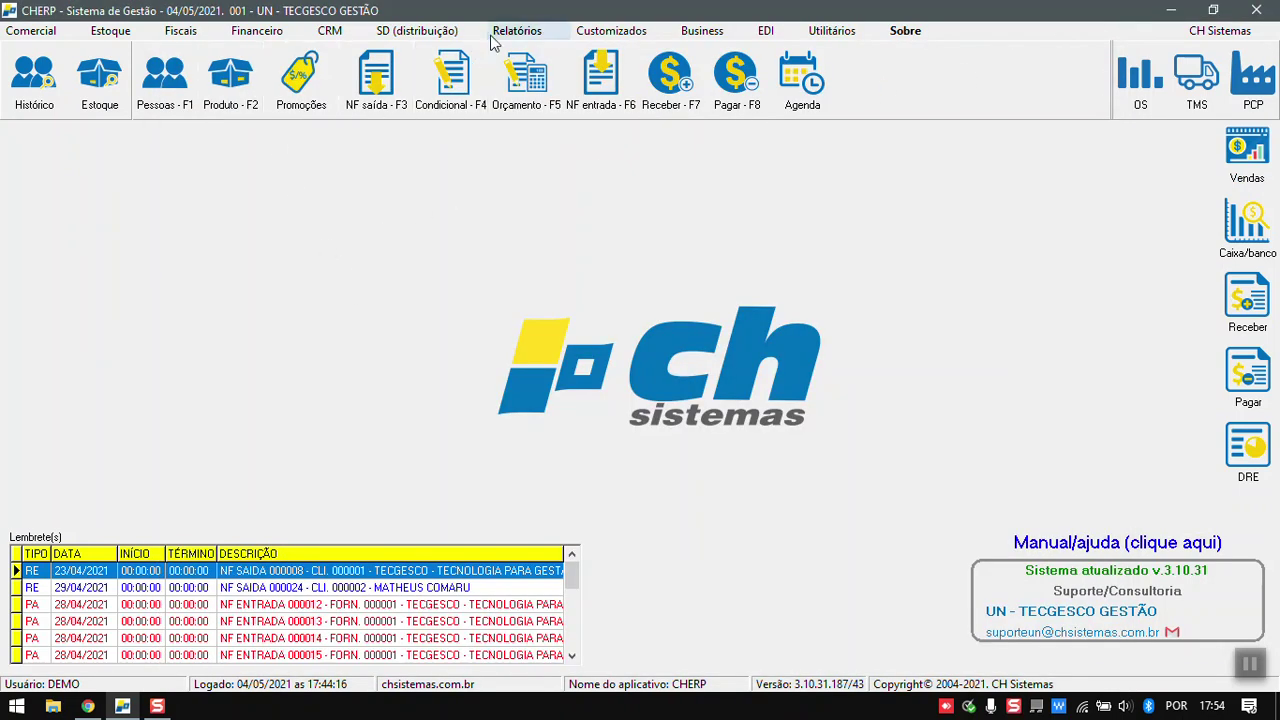
List all products in the stock inquiry, check the balances of the adjusted products and PRODUTO UNIDADE, and close the inquiry.
left_click(97, 75)
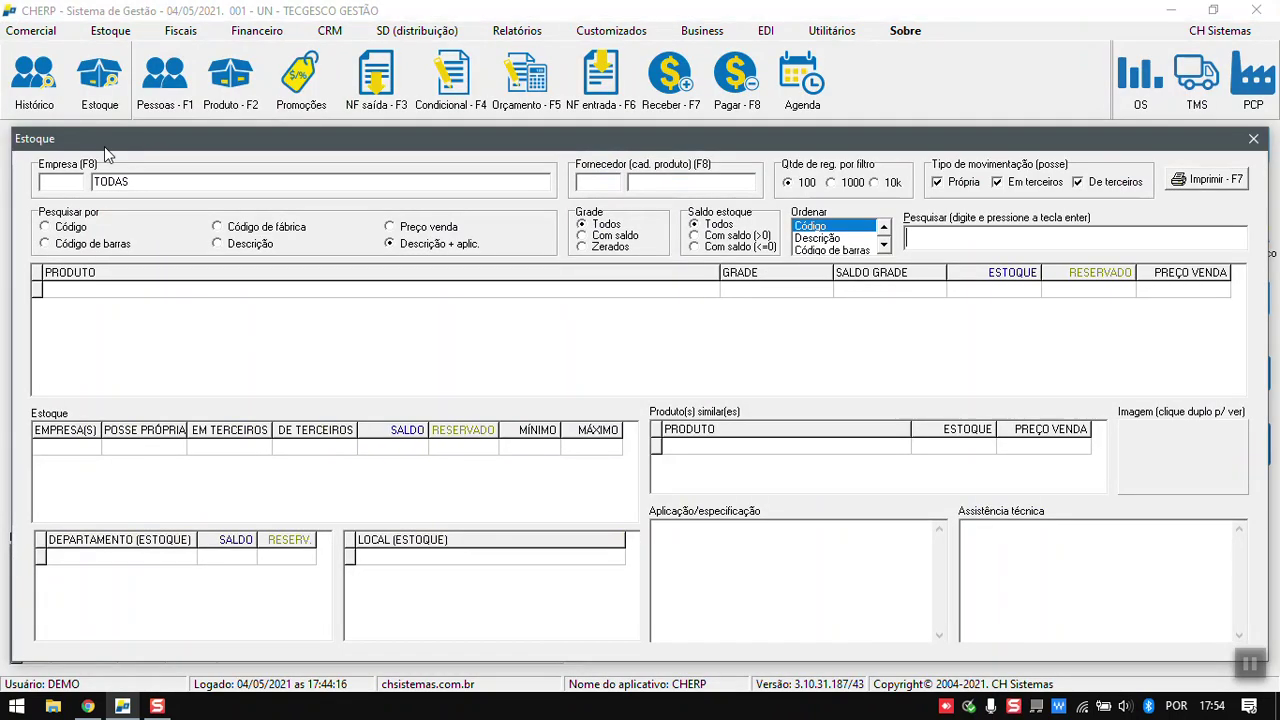
key("Return")
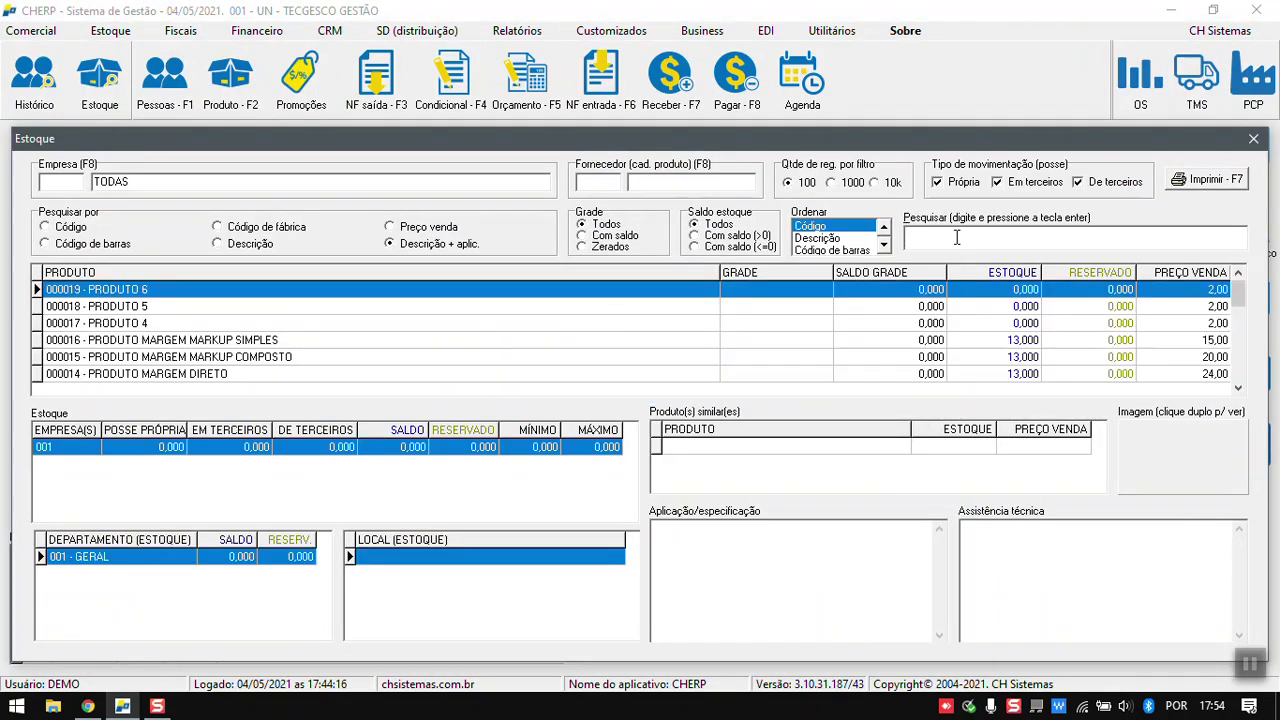
left_click(1053, 326)
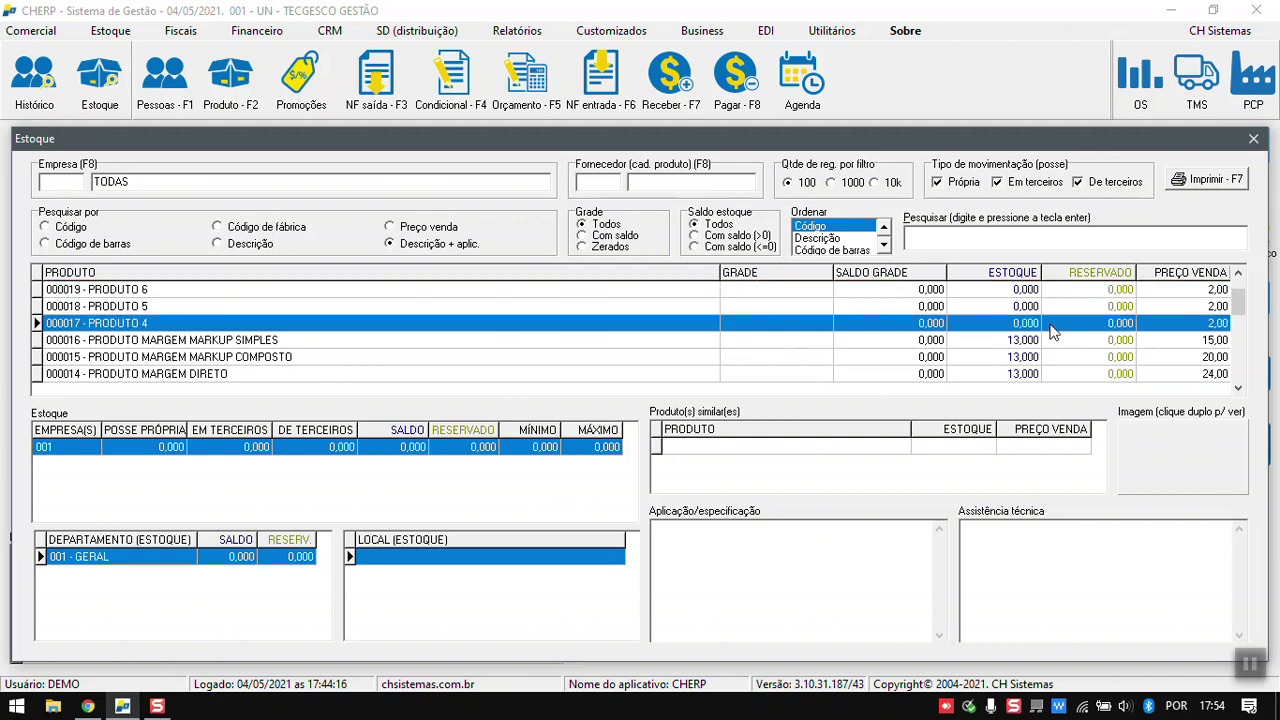
scroll(1052, 332, "down", 6)
scroll(1053, 332, "down", 10)
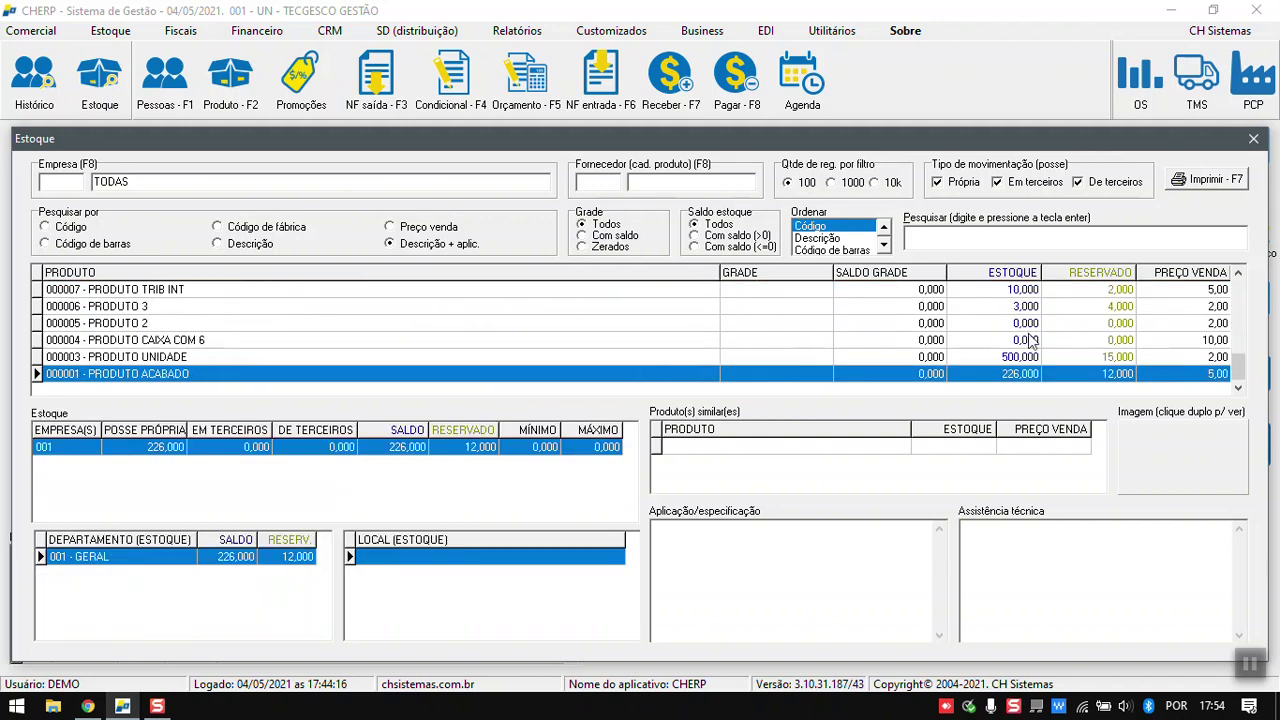
left_click(1016, 358)
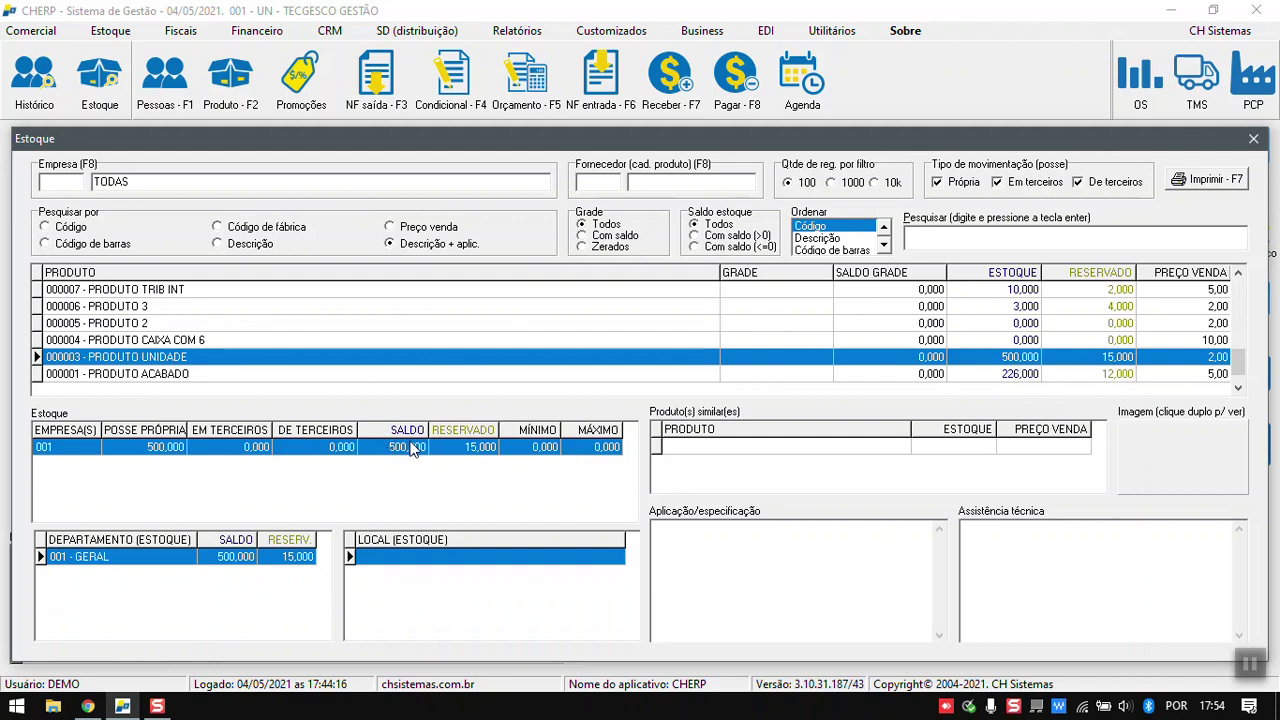
left_click(1256, 139)
Generate the Razão de produtos stock report for PRODUTO UNIDADE, covering 01/01/2021 to 31/12/2021.
left_click(517, 30)
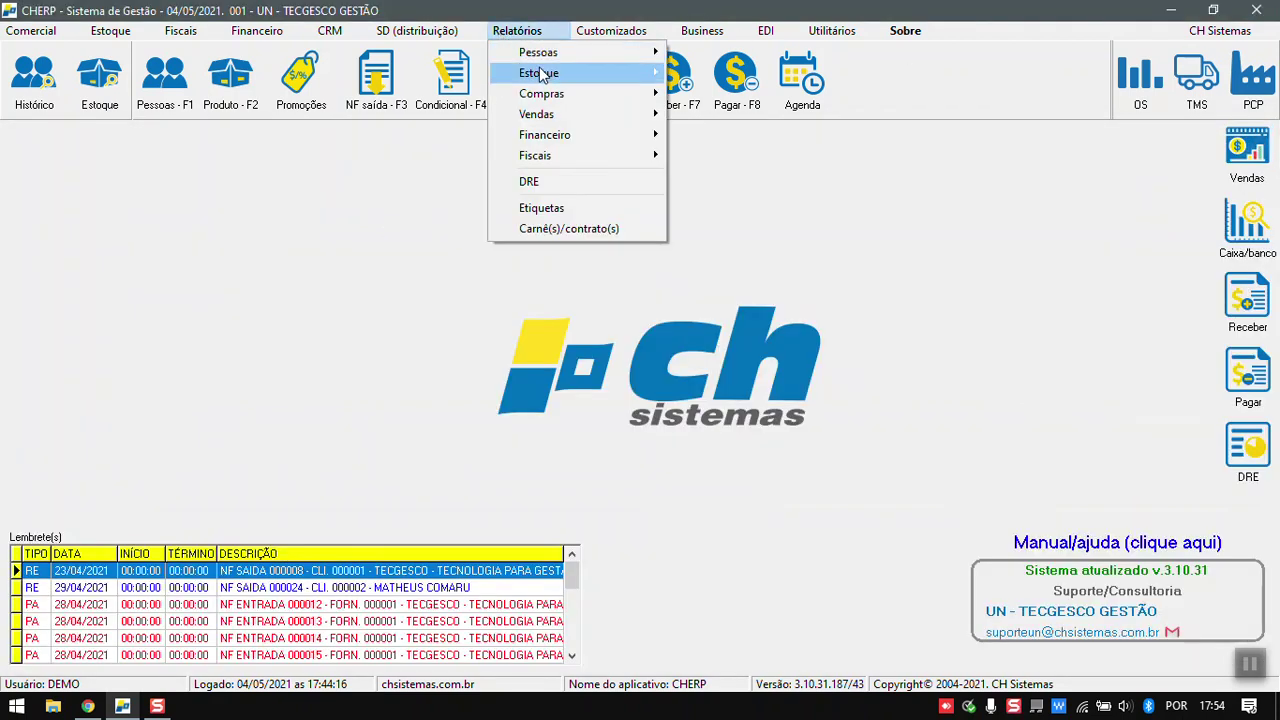
mouse_move(553, 78)
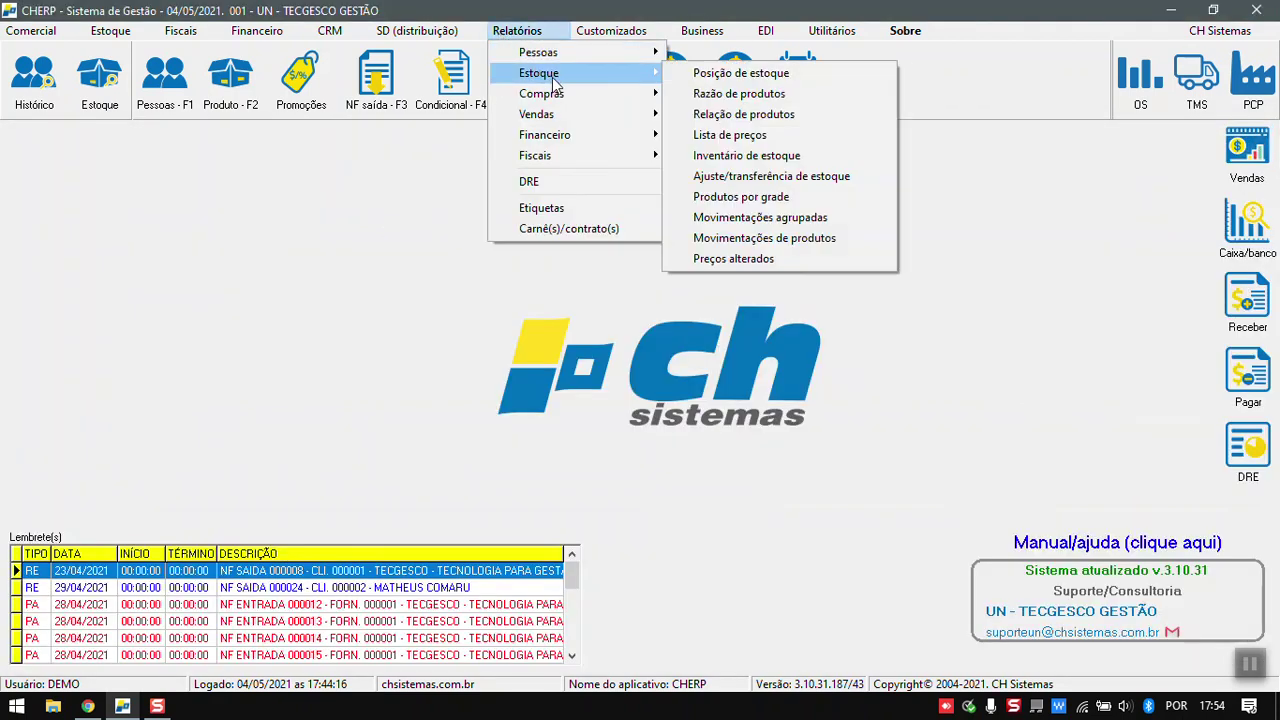
left_click(738, 95)
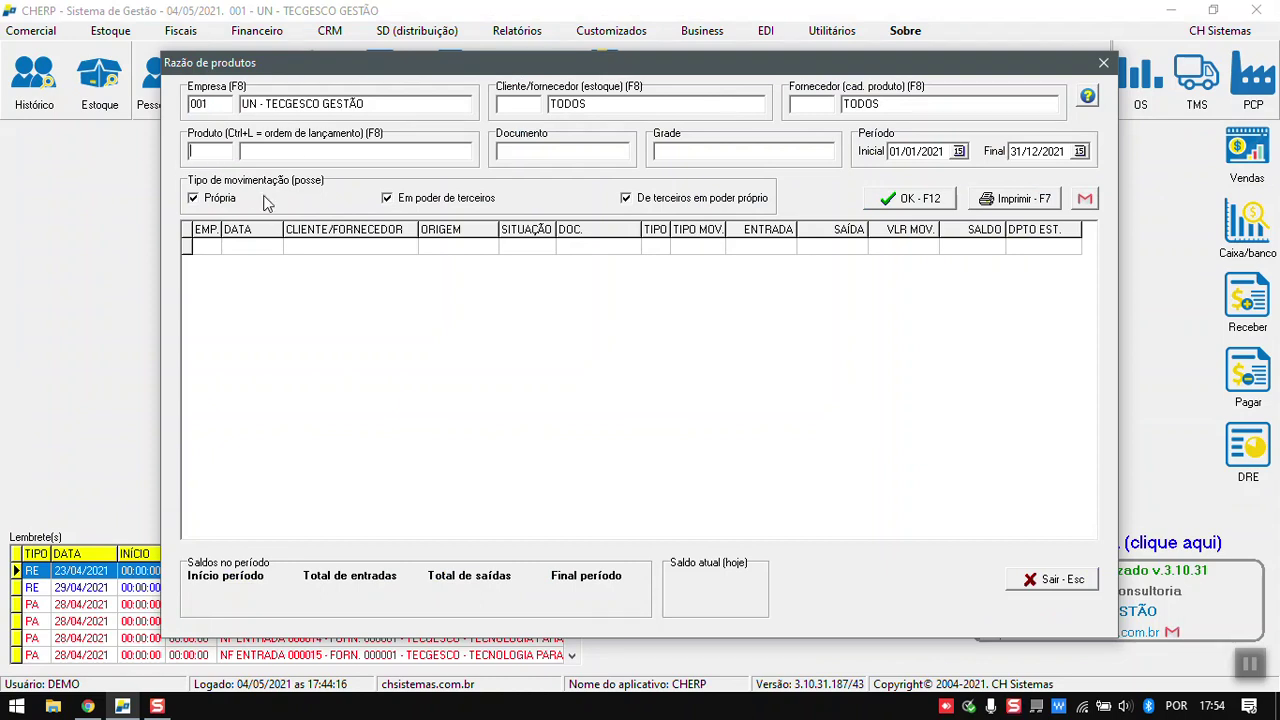
key("F8")
key("Down")
key("Return")
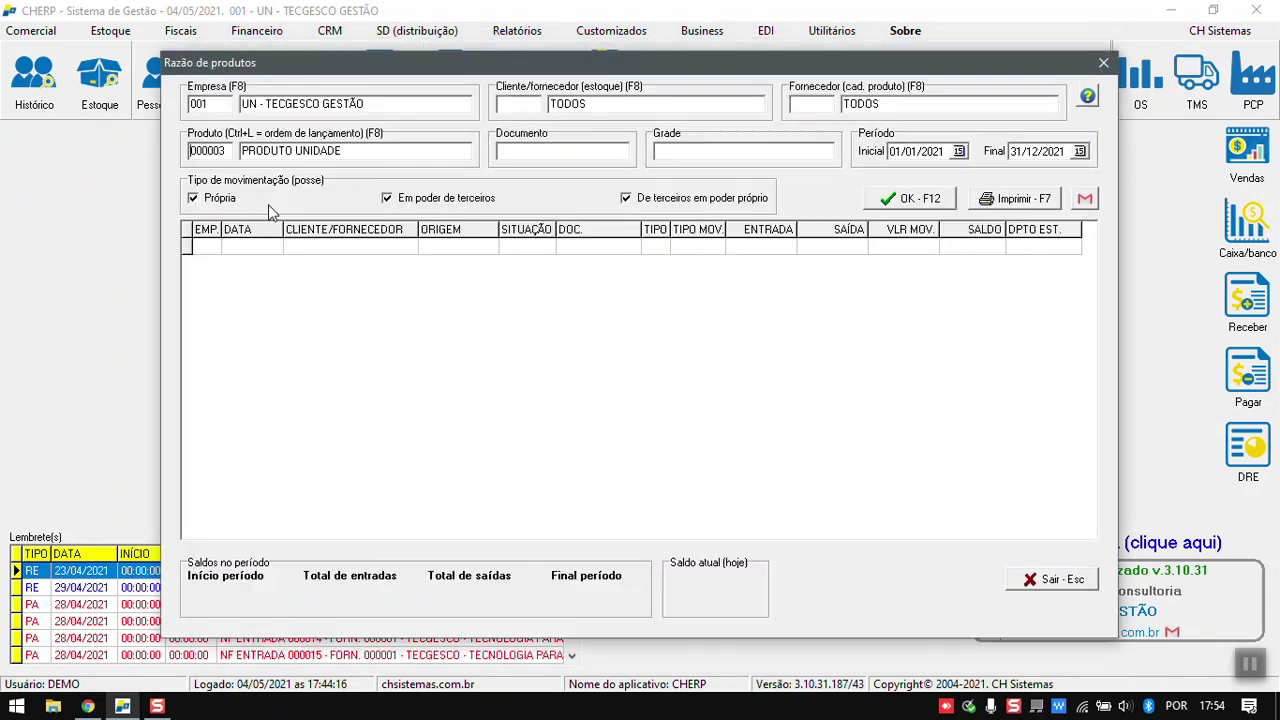
left_click(918, 204)
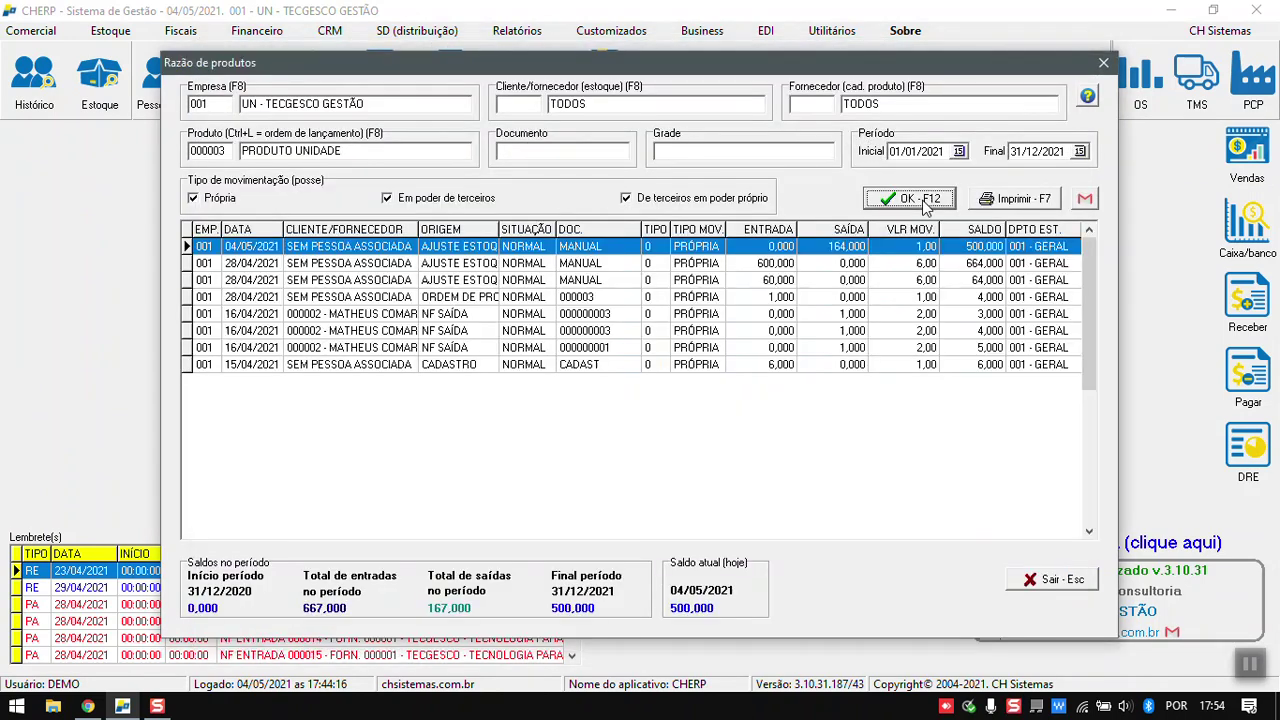
Examine the stock movements of PRODUTO UNIDADE, widening the origin column to read the 04/05/2021 entry, and close the report.
left_click(478, 282)
left_click(403, 348)
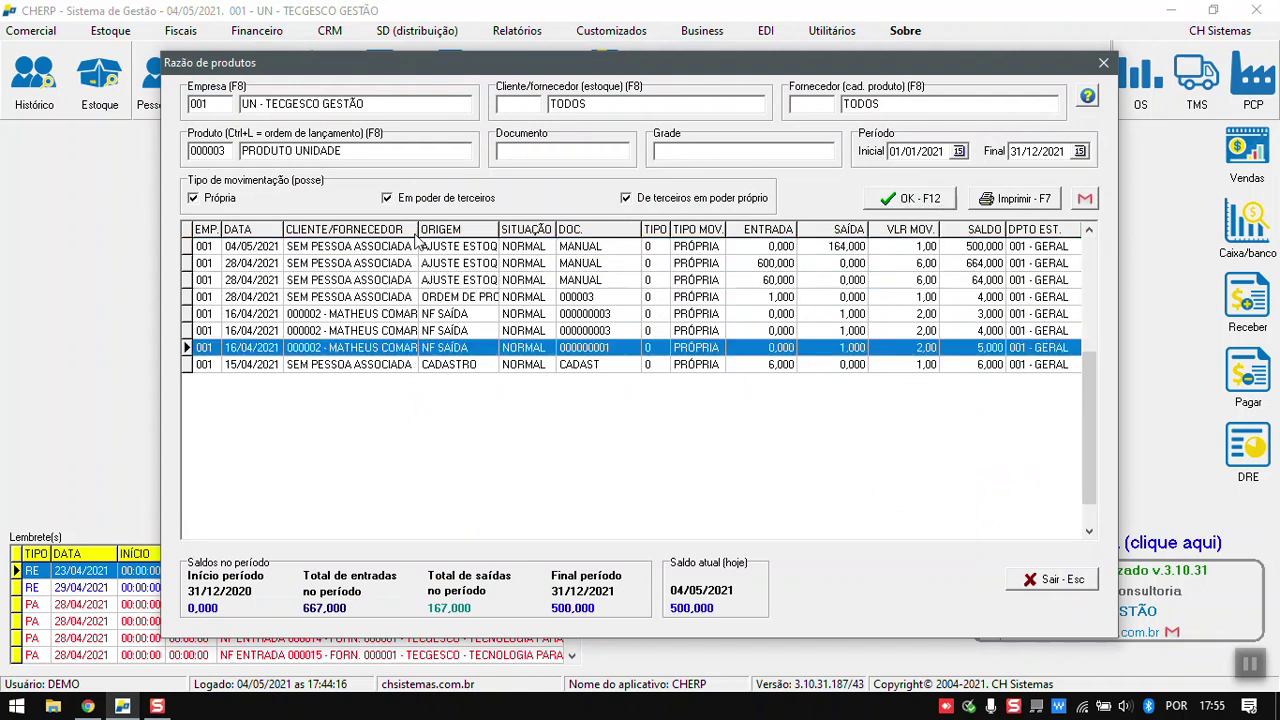
left_click(238, 247)
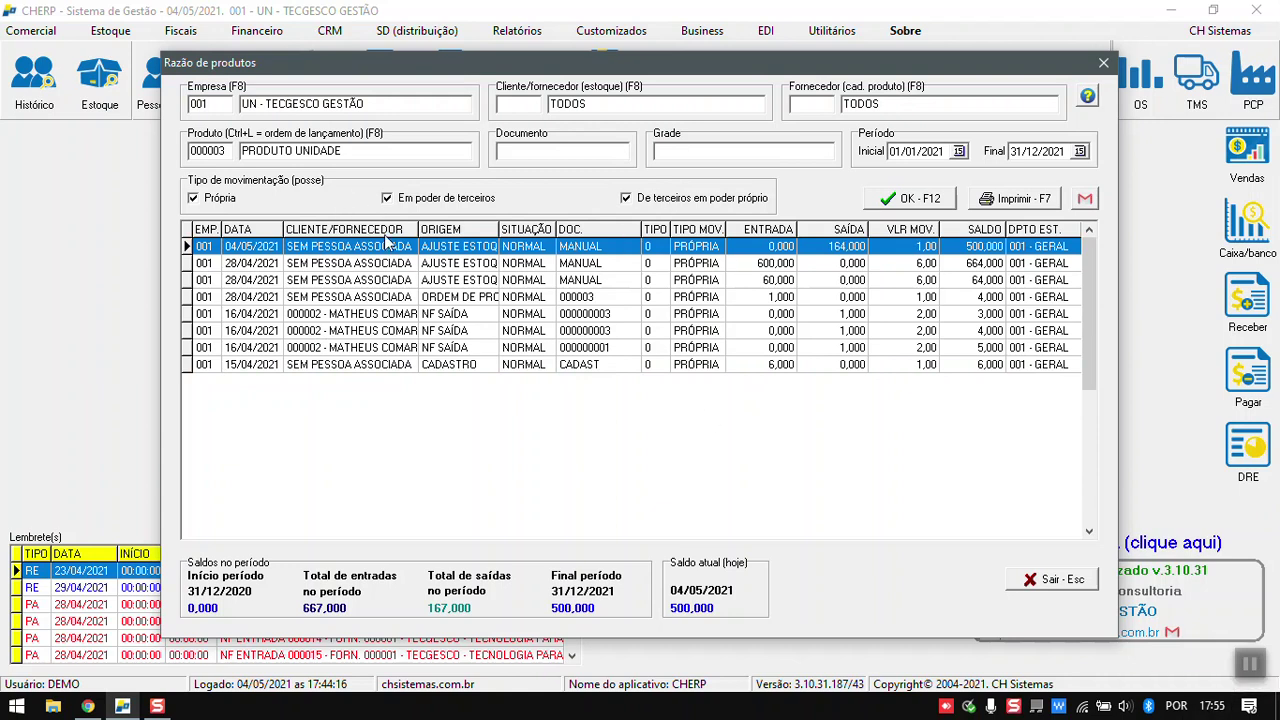
left_click_drag(499, 229, 521, 228)
left_click_drag(665, 229, 638, 229)
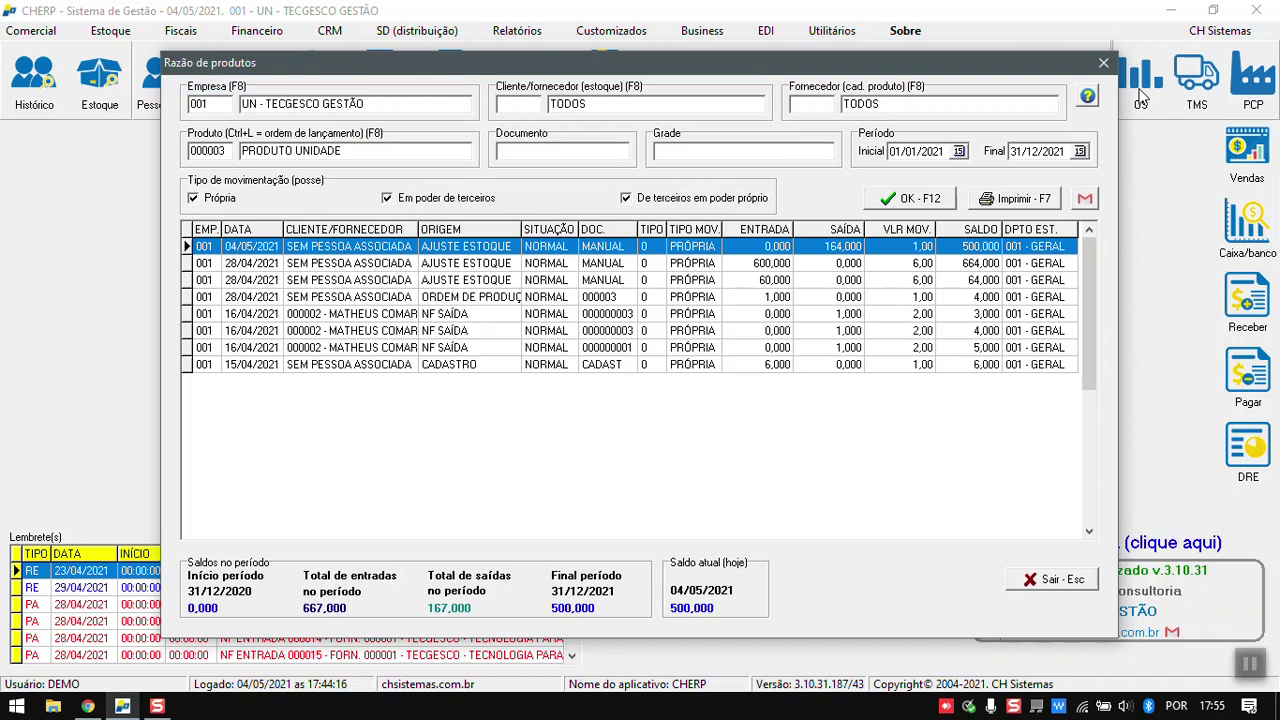
left_click(1103, 64)
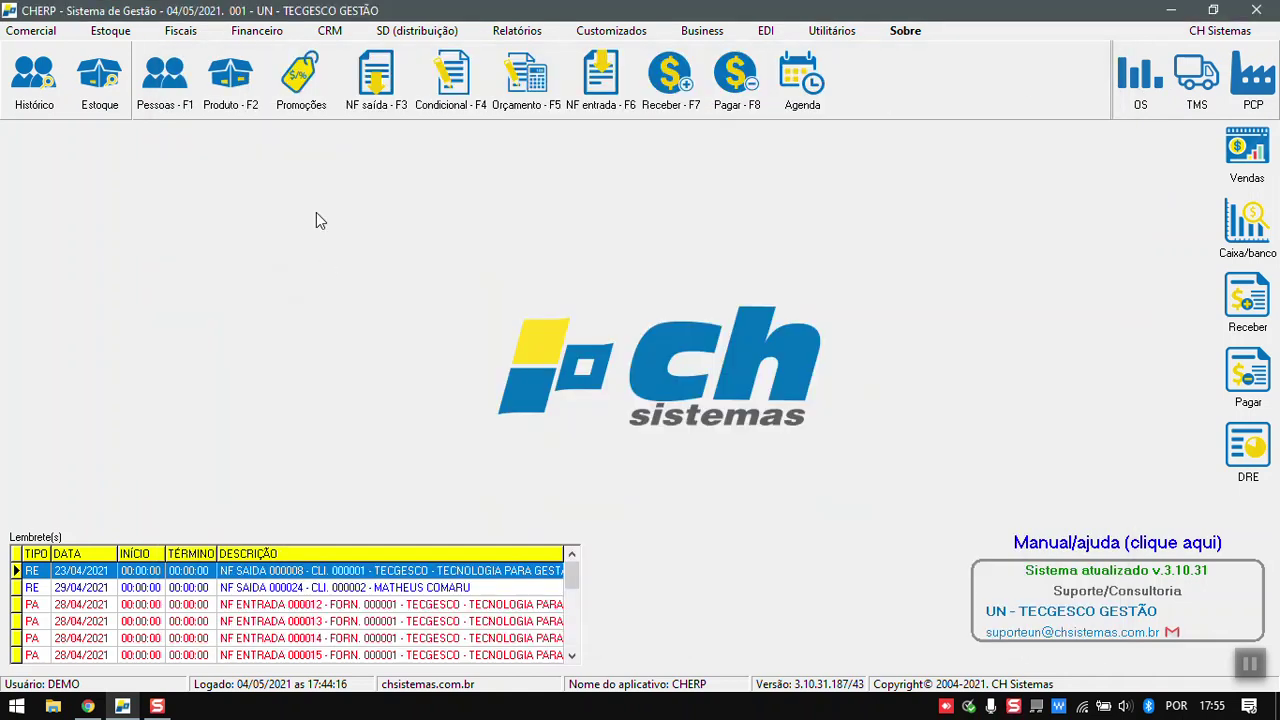
Open a blank stock check form and look at its group and supplier filters and the EDI option.
left_click(108, 31)
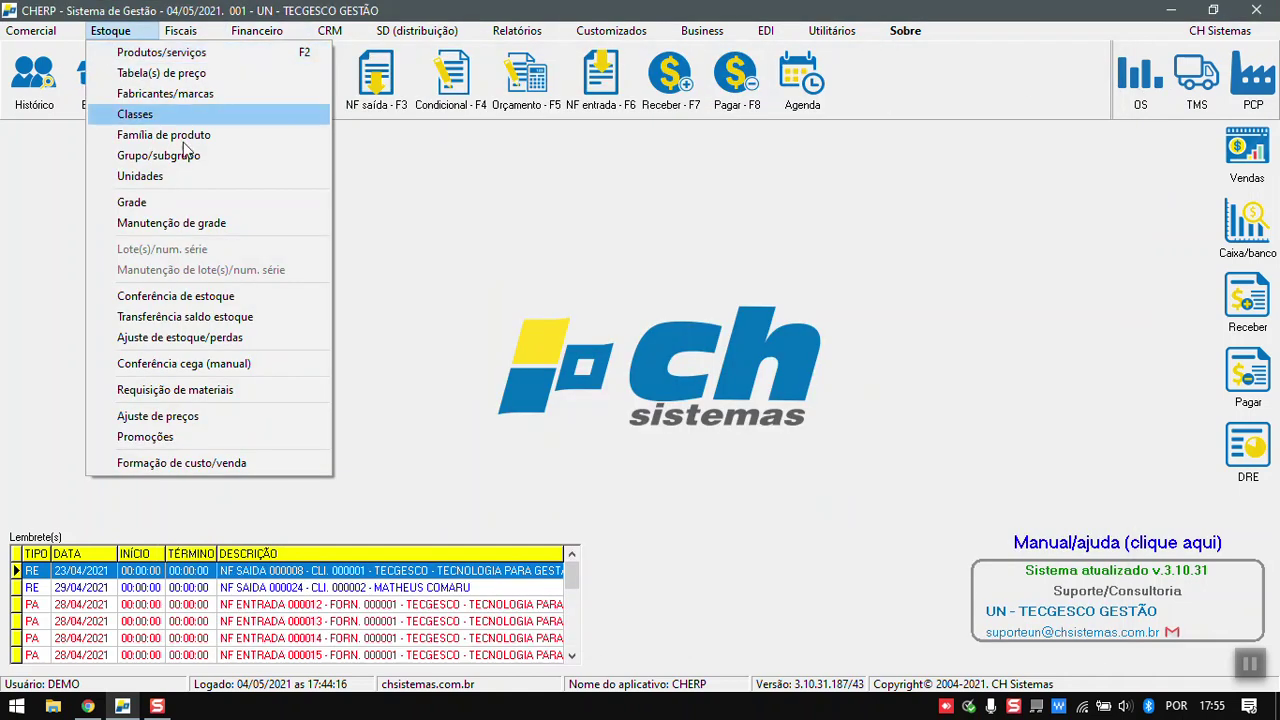
left_click(195, 297)
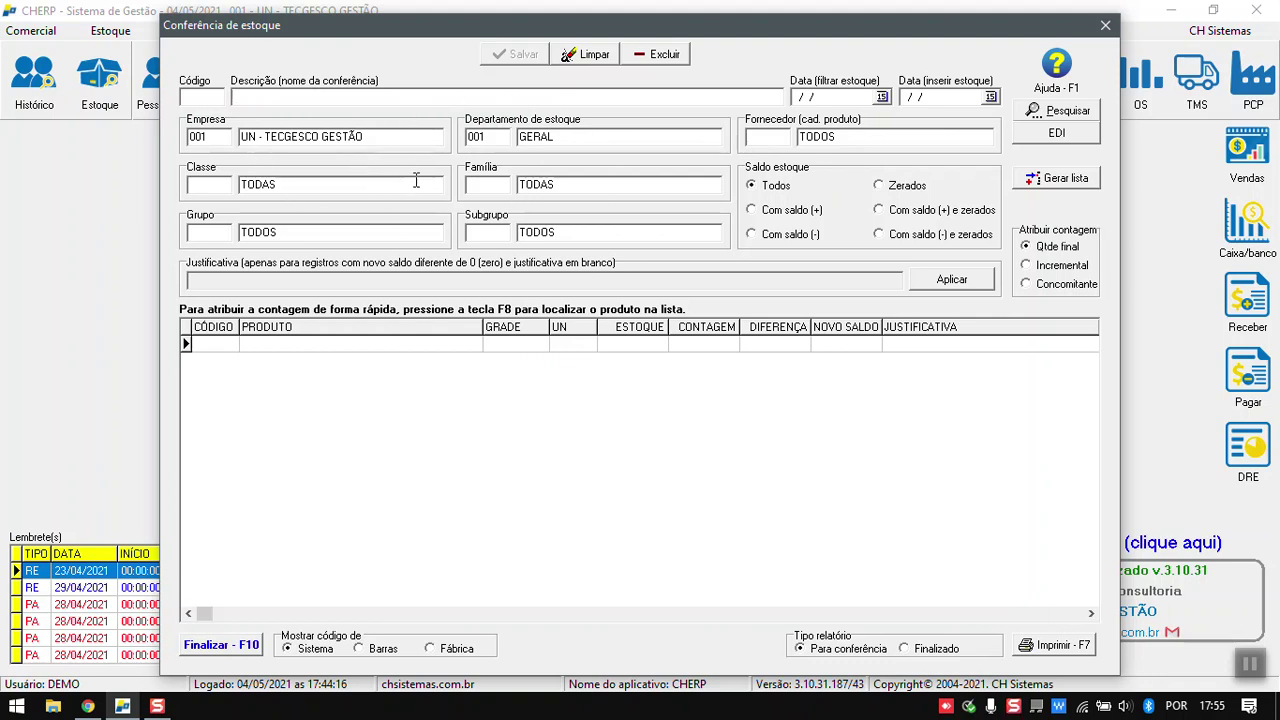
left_click(229, 237)
left_click(773, 134)
left_click(1061, 138)
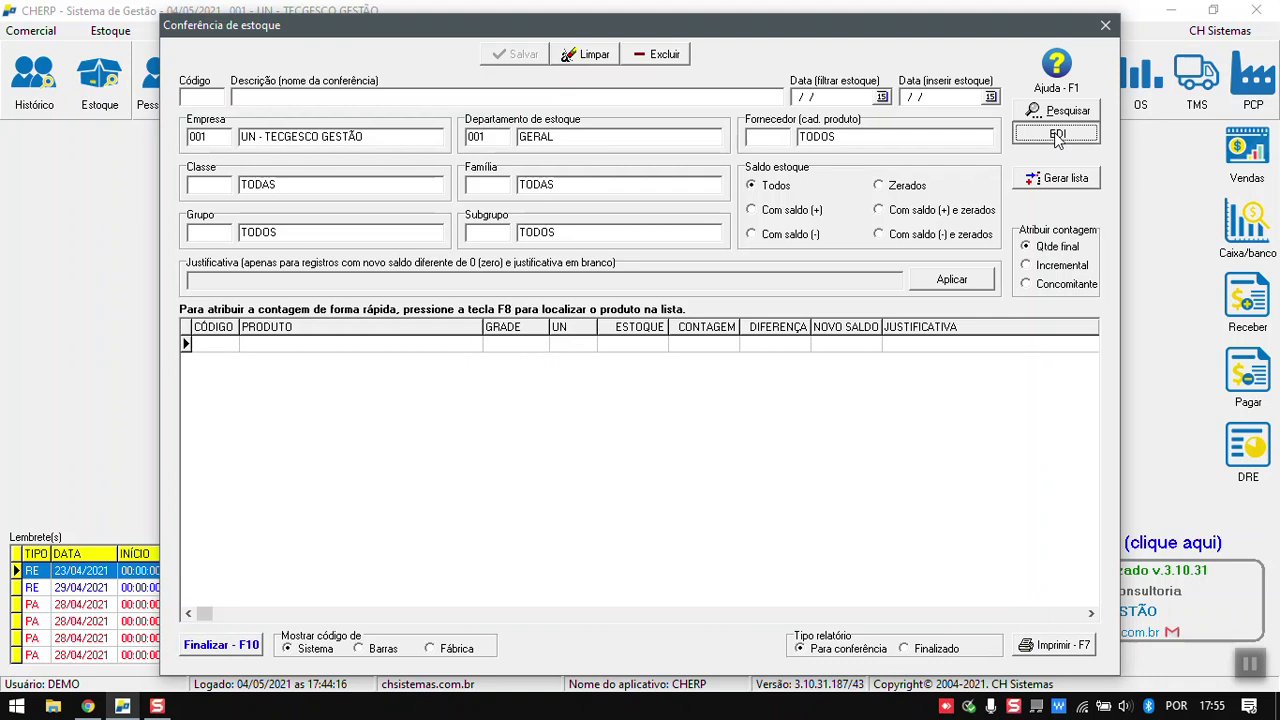
left_click(1057, 140)
left_click(740, 418)
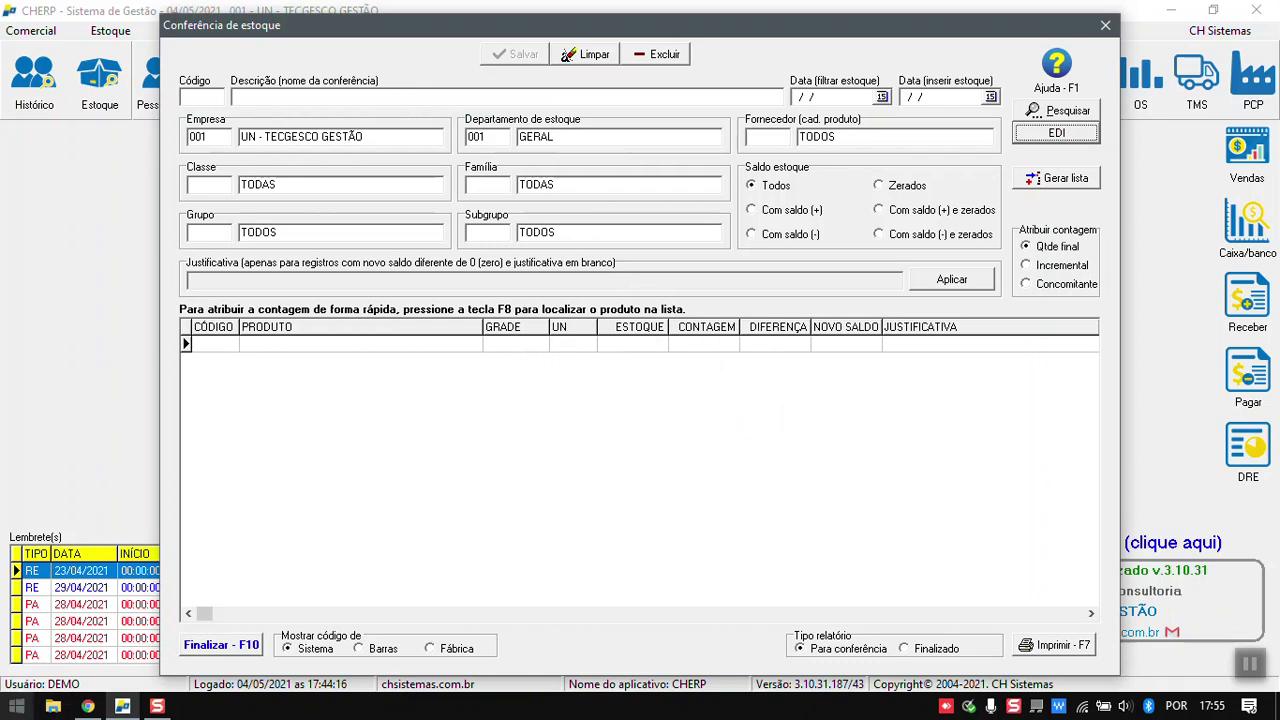
Switch to a new blank Notepad document and write the header line codigo;quantidade.
left_click(16, 706)
type("blo")
key("Return")
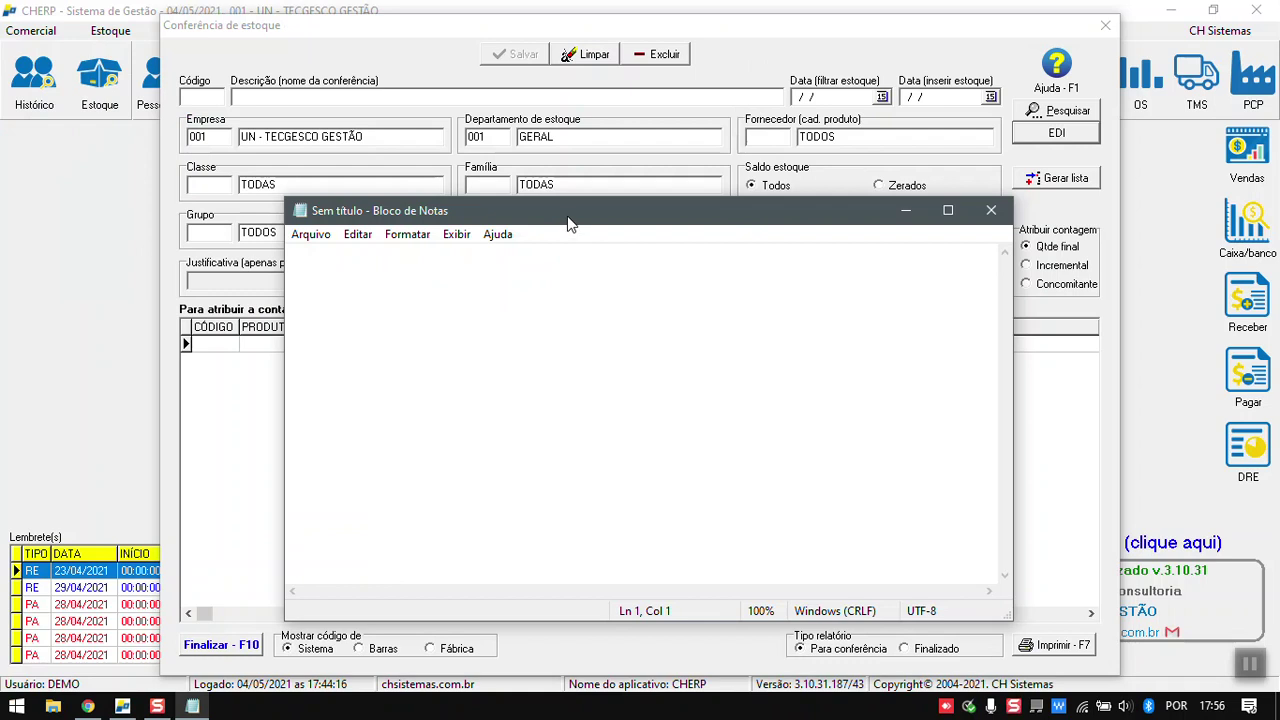
left_click_drag(567, 218, 622, 175)
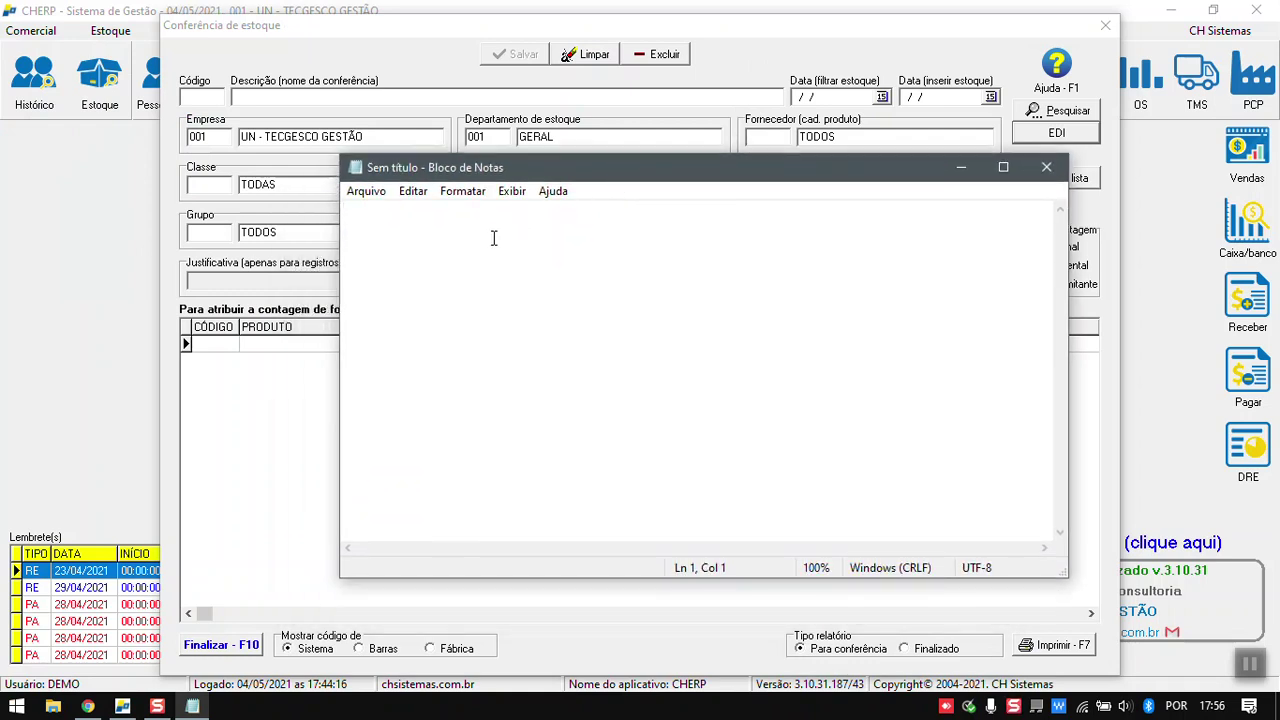
type("co")
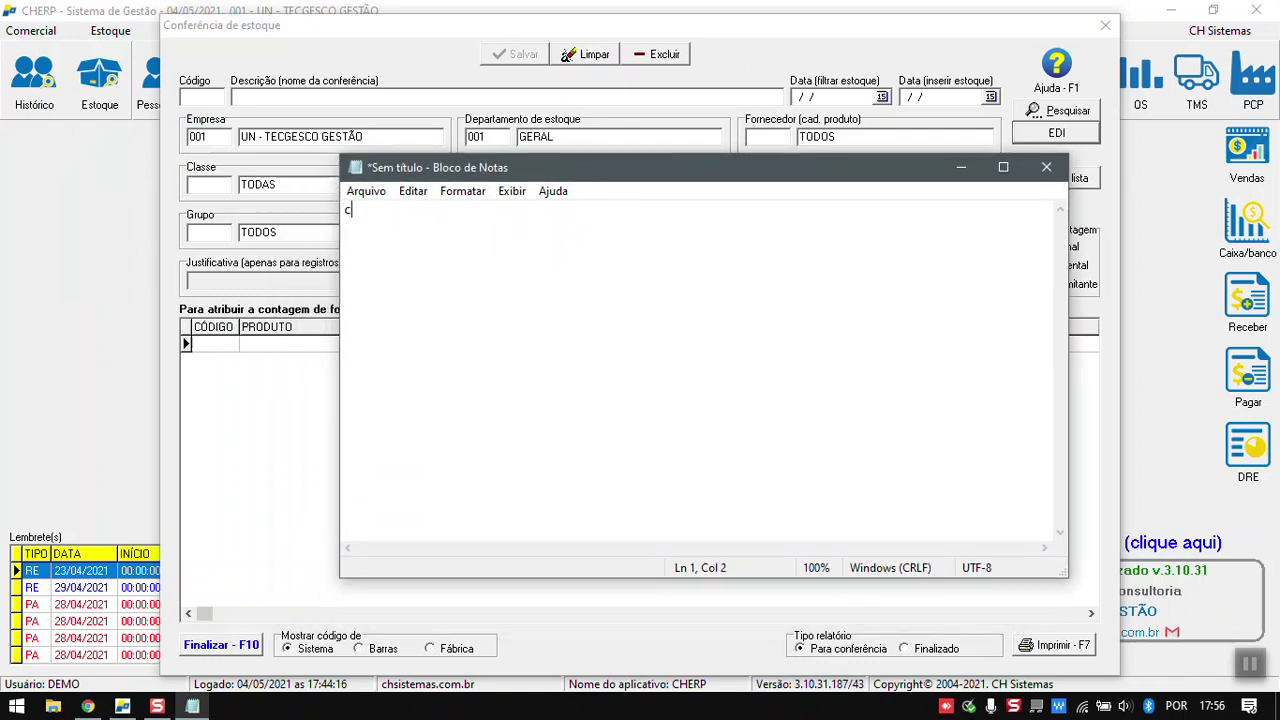
key("BackSpace")
key("BackSpace")
type("codiog")
key("BackSpace")
type("go;quantidae")
key("BackSpace")
type("de")
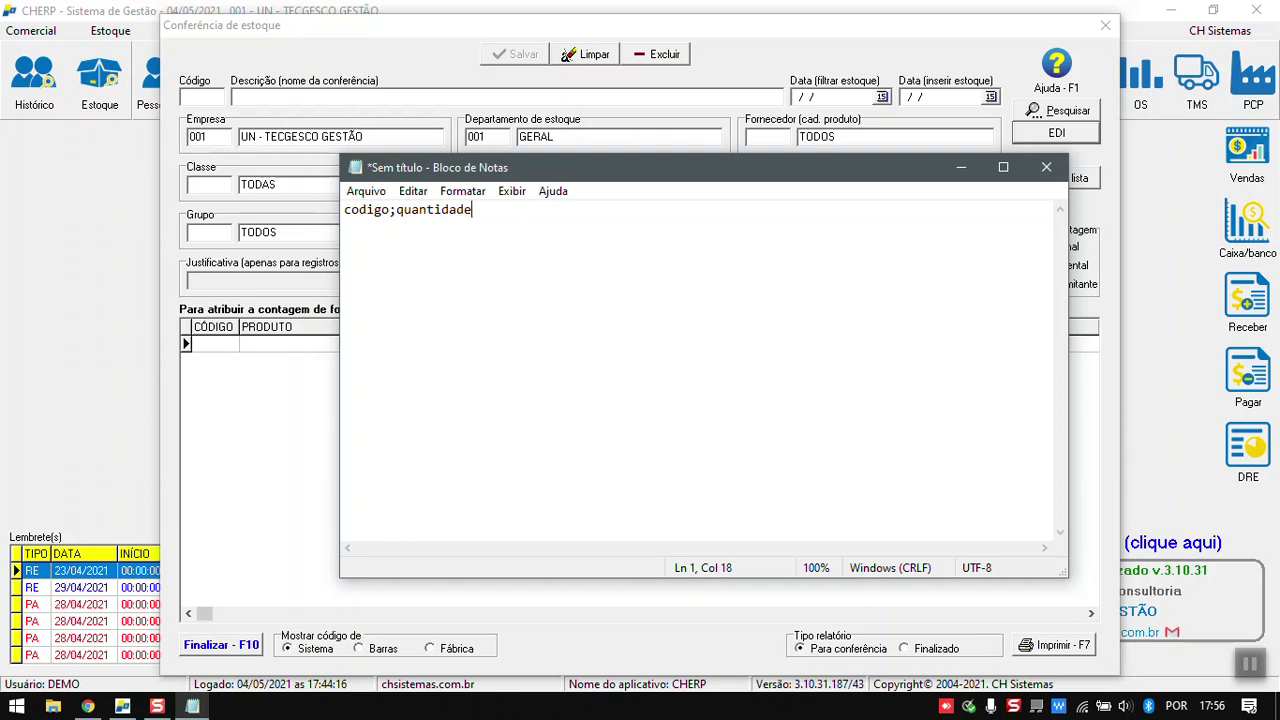
Add three semicolon-separated product lines below the header: 1;10, 2;58 and 3;69.
key("Return")
type("1")
key("Return")
type("2")
key("Return")
type("3")
key("Return")
left_click(355, 226)
type(";")
left_click(363, 243)
type(";")
left_click(369, 260)
type(";")
left_click(390, 232)
type("10")
left_click(405, 240)
type("58 3;")
type("69")
key("Return")
Review the code and quantity layout of the header and the three product lines in the text.
left_click_drag(398, 258, 313, 184)
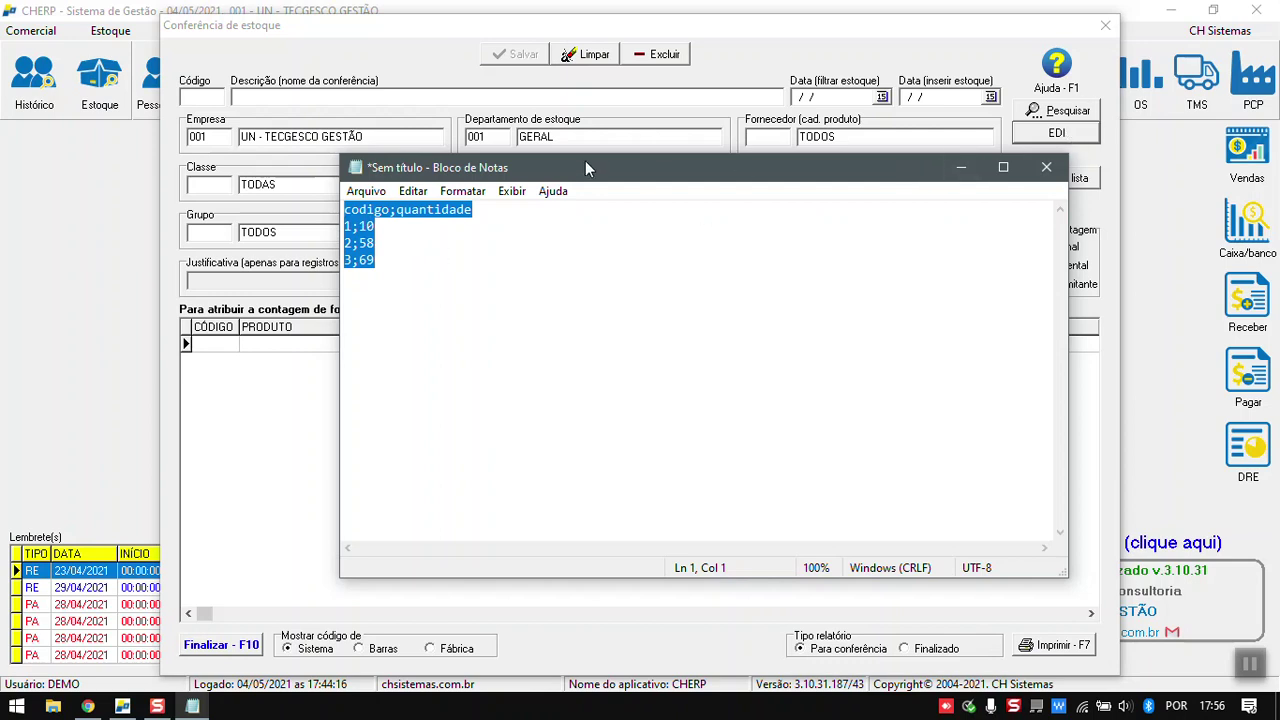
left_click_drag(551, 168, 579, 168)
left_click_drag(405, 226, 370, 227)
left_click(406, 260)
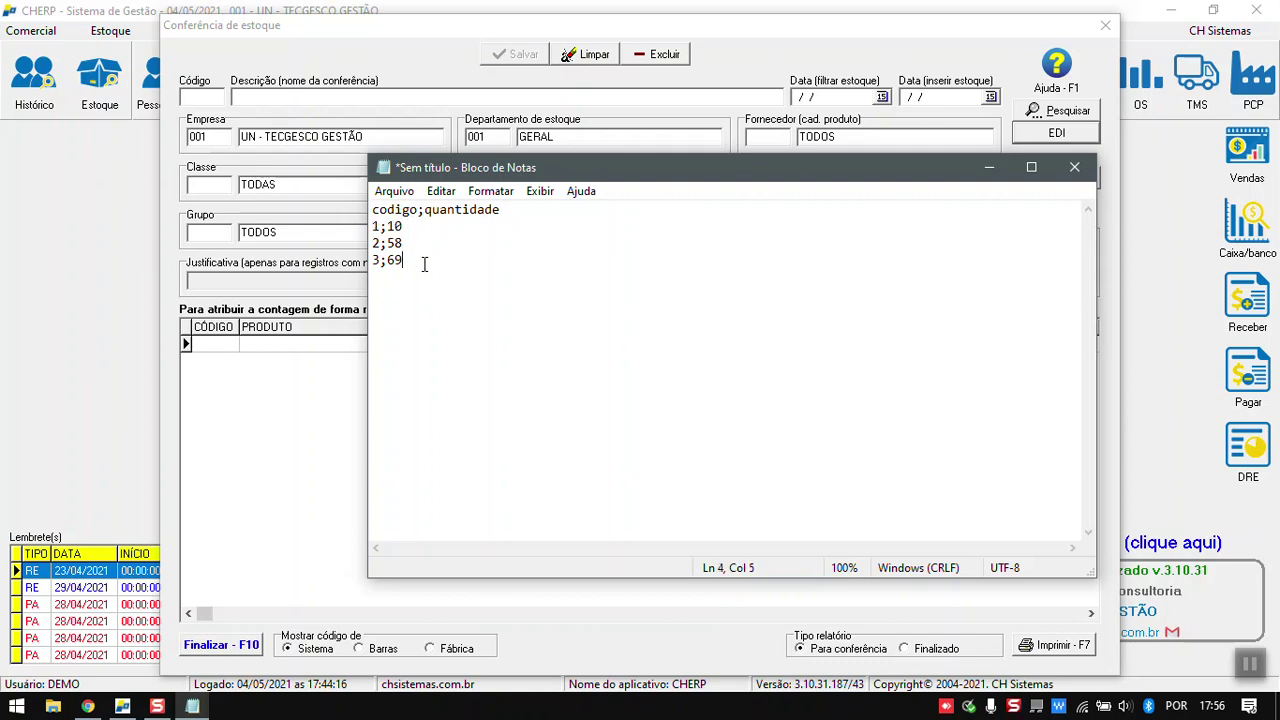
left_click(375, 227)
left_click(378, 227)
left_click_drag(425, 255, 323, 186)
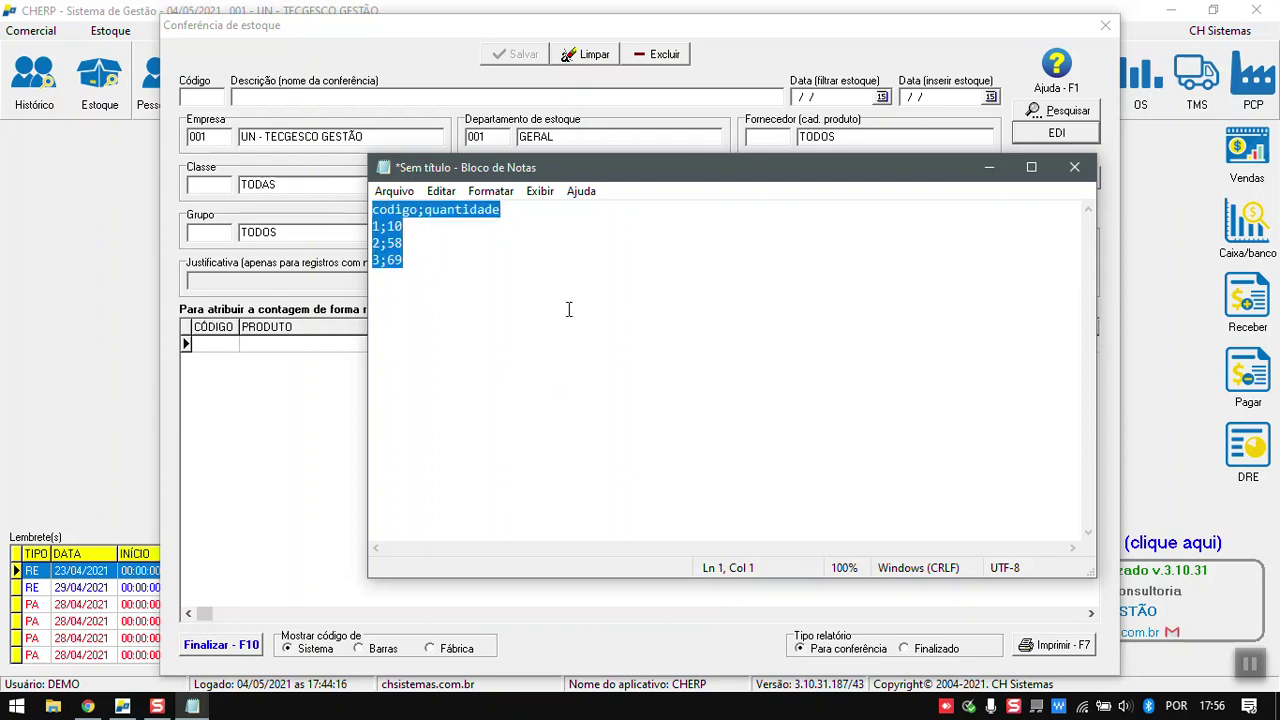
Set the quantity of product code 1 to 11 in the text.
mouse_move(403, 227)
left_mouse_down()
mouse_move(375, 233)
mouse_move(397, 227)
left_mouse_up()
left_click(375, 227)
left_click(373, 227)
left_click(387, 227)
left_click(408, 227)
type("1")
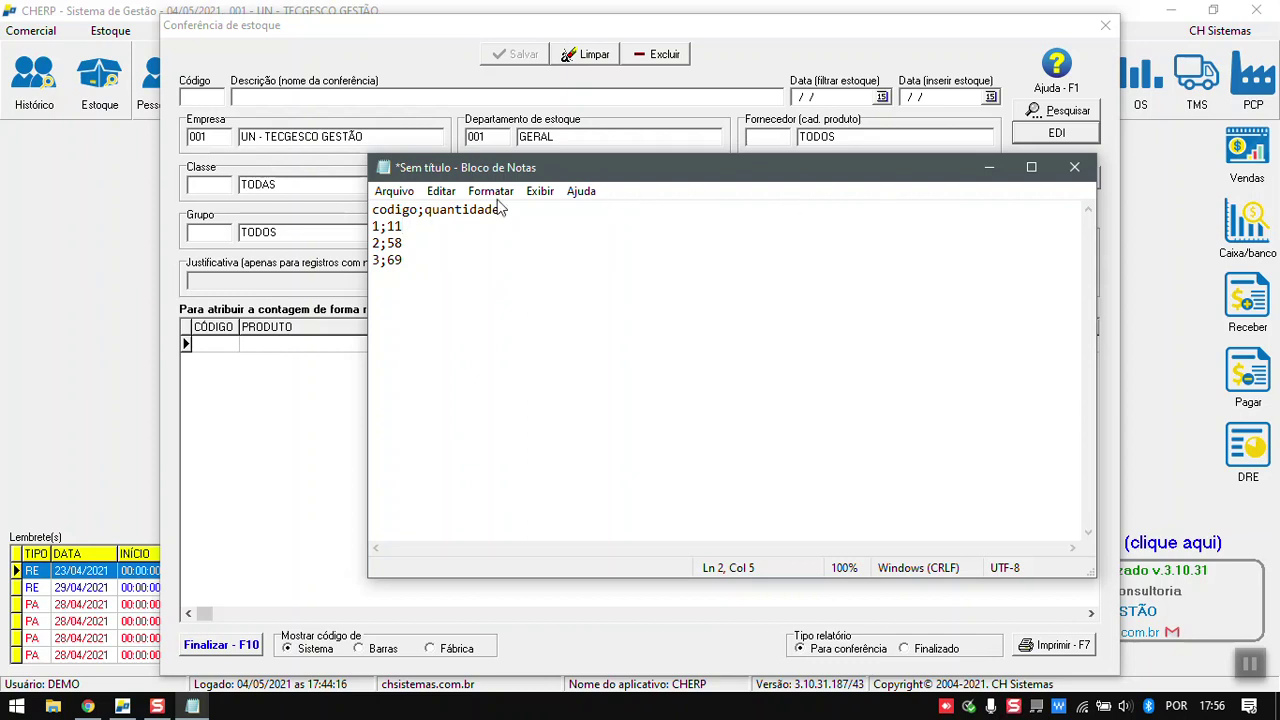
Save the text as edi teste coletor in Área de Trabalho and close Notepad.
left_click(405, 193)
left_click(485, 306)
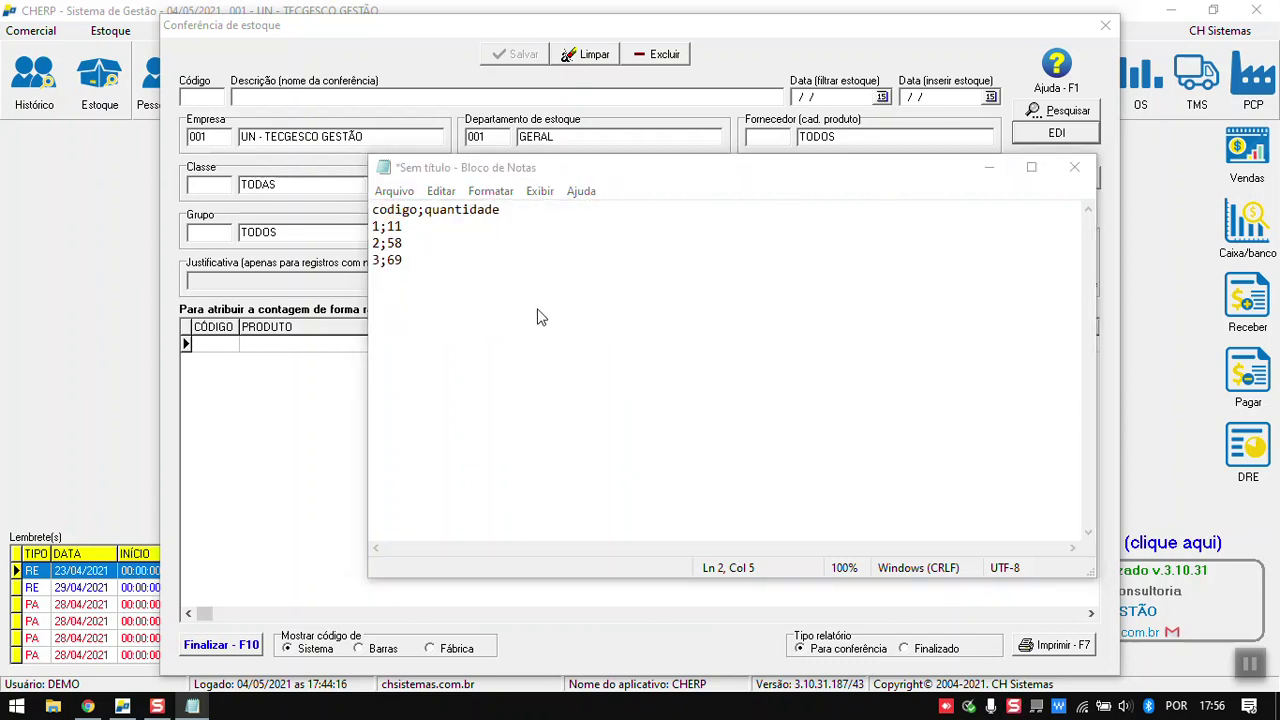
type("edi teste")
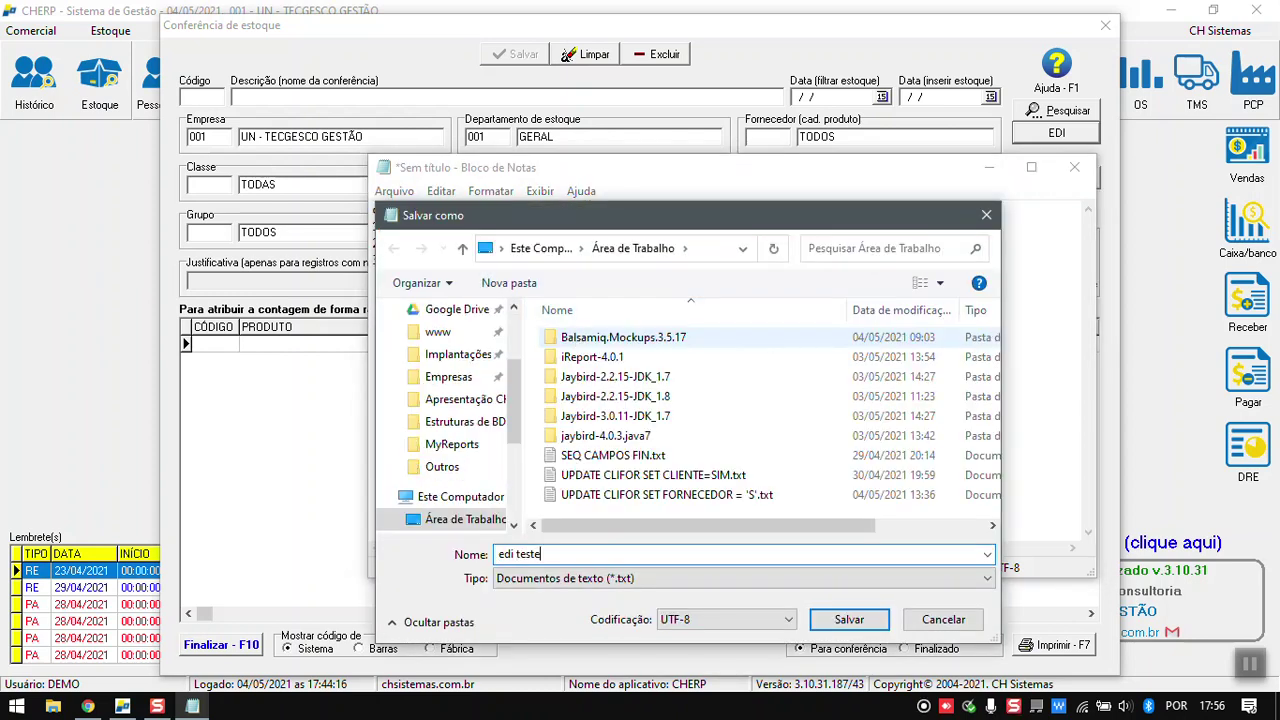
type(" coletor")
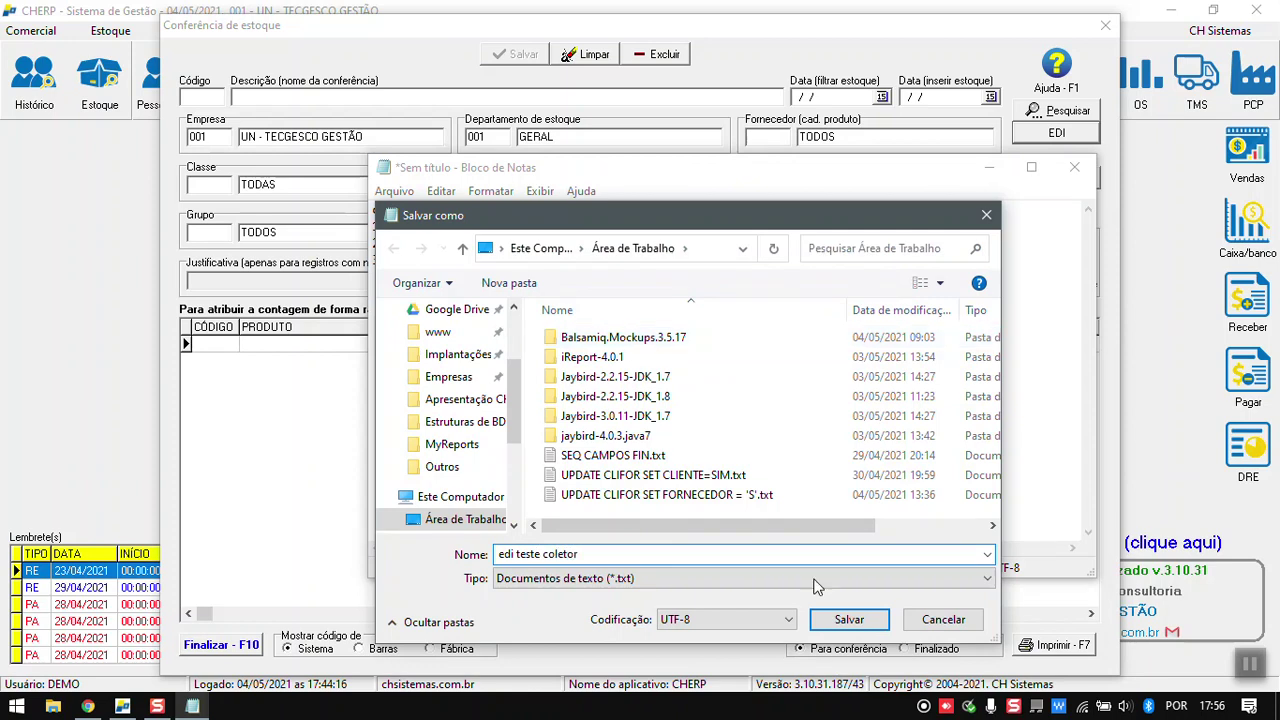
left_click(856, 632)
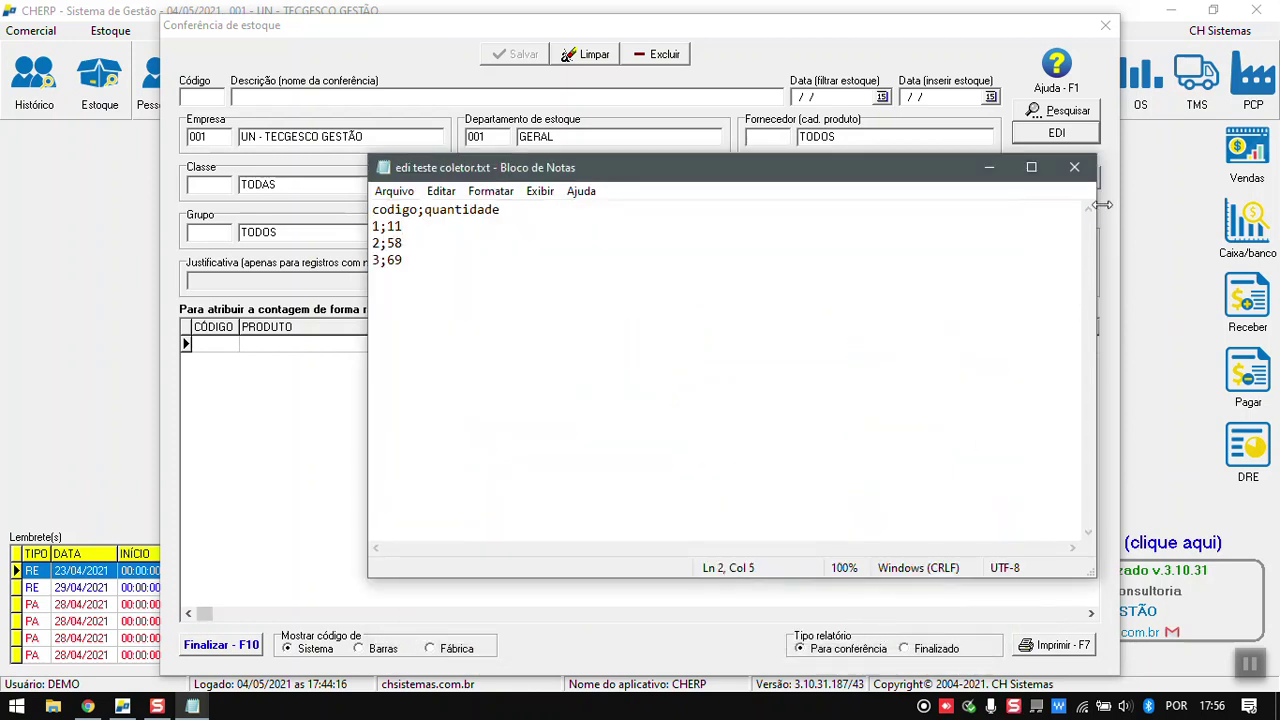
left_click(1073, 168)
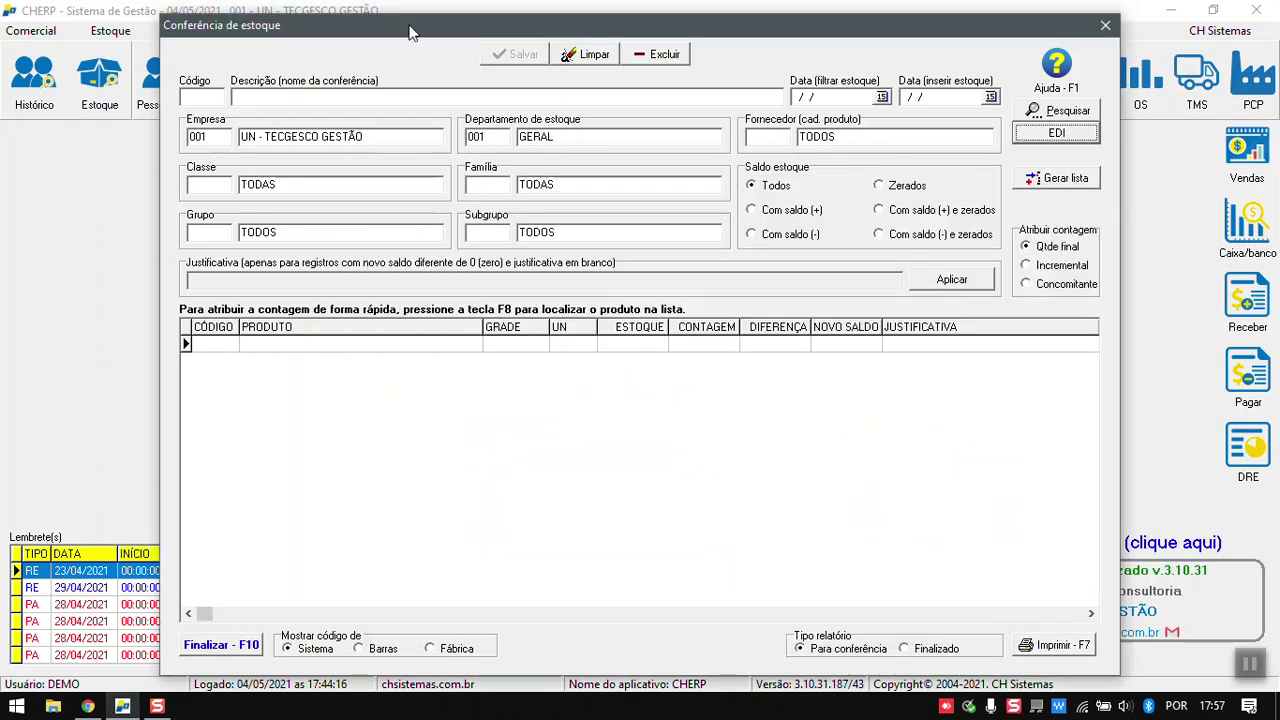
Describe the new stock check as CONFERENCIA DE ESTOQUE USANDO COLETOR and set both its filter and insertion dates to 04/05/2021.
left_click(508, 101)
type("CONFERENCI")
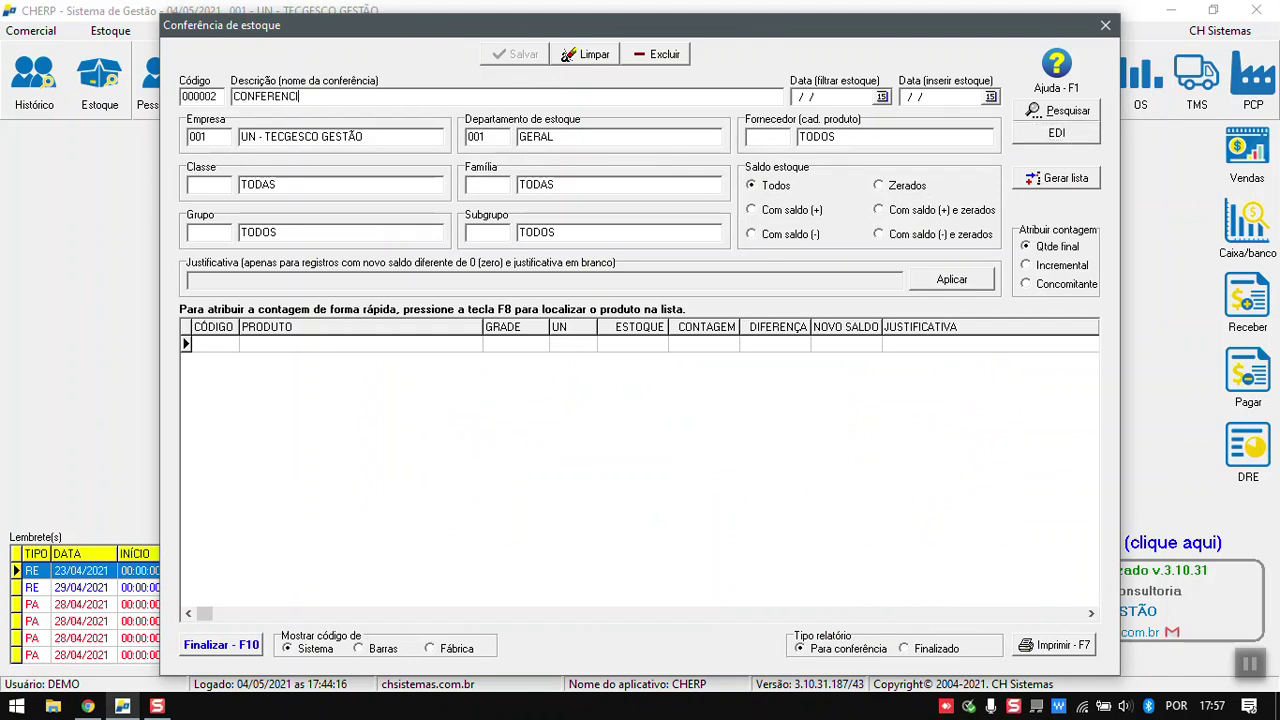
type("A DE ESTOQUE USANDO CE")
key("BackSpace")
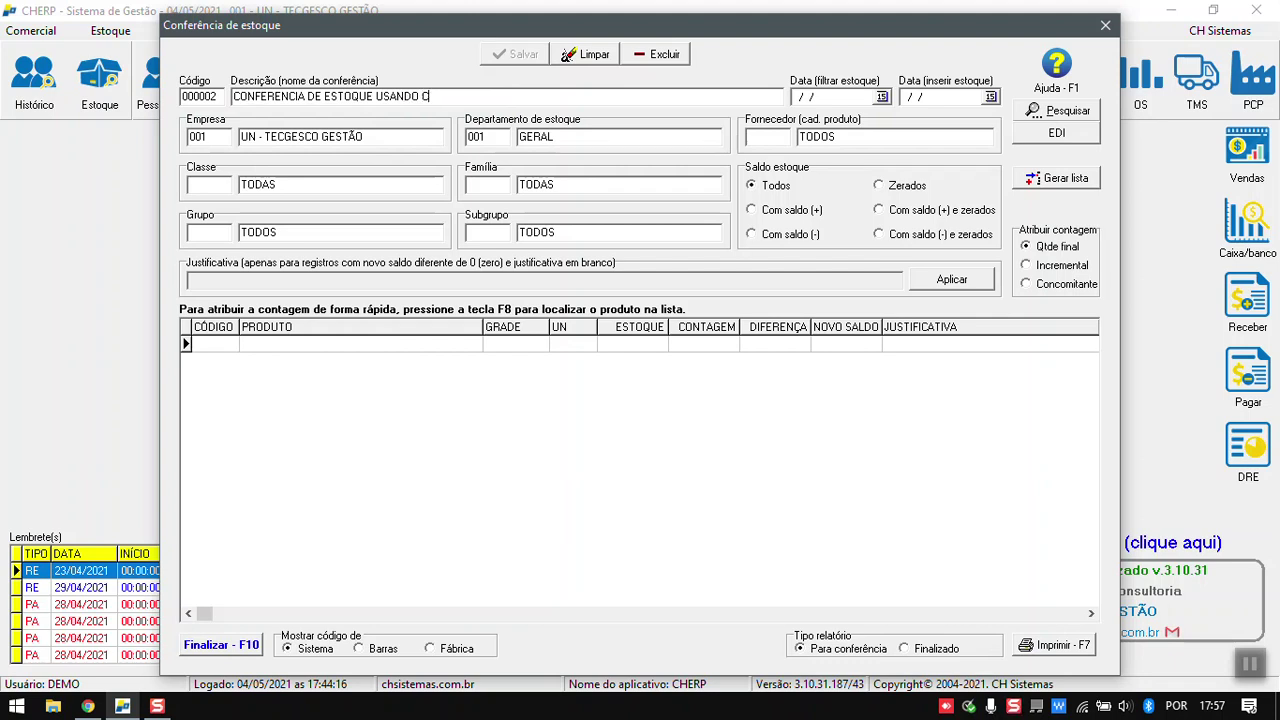
type("OLETOR")
left_click(808, 96)
left_click(943, 97)
Start the EDI import, accept generating a new stock check, and load the edi teste coletor file from Área de Trabalho.
left_click(1057, 140)
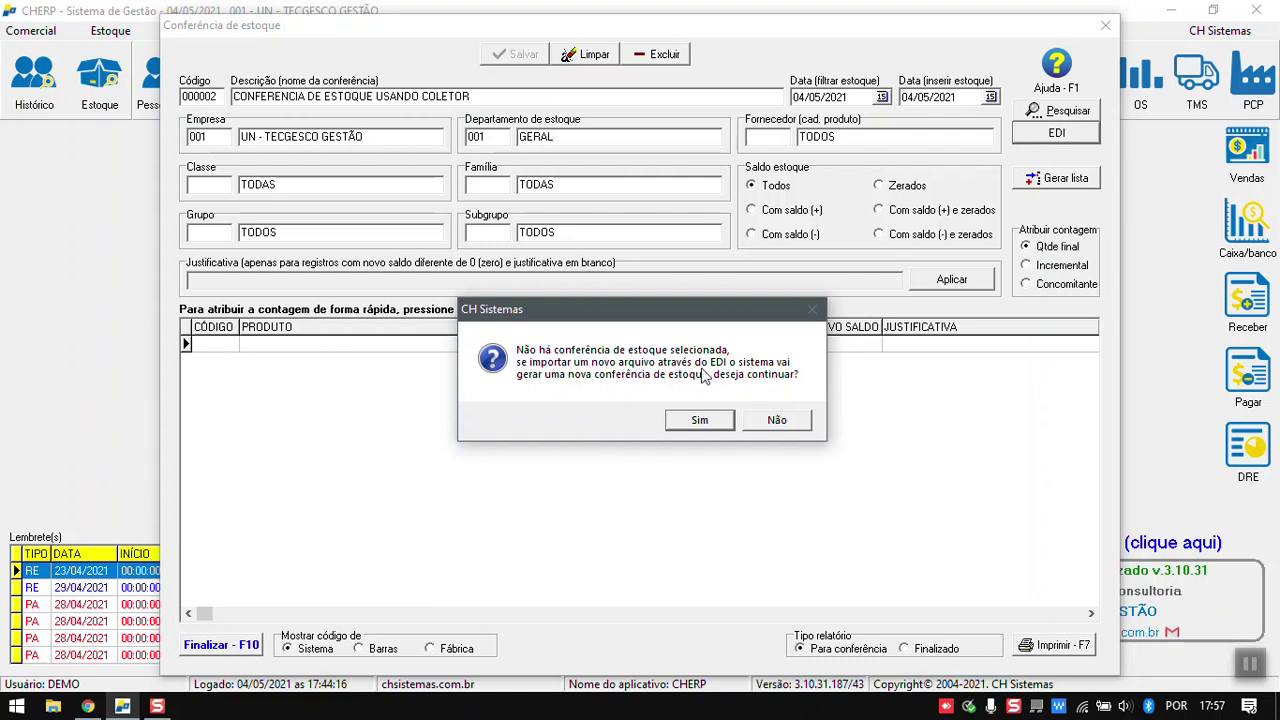
left_click(706, 421)
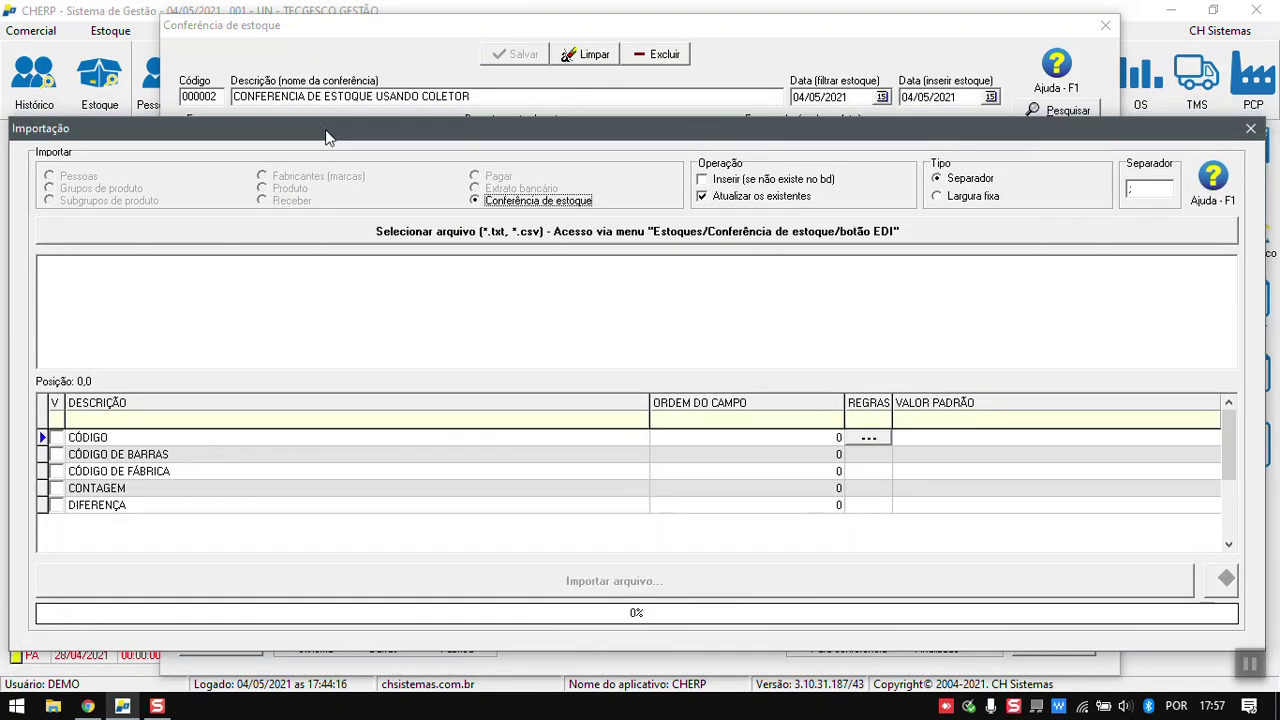
left_click(444, 232)
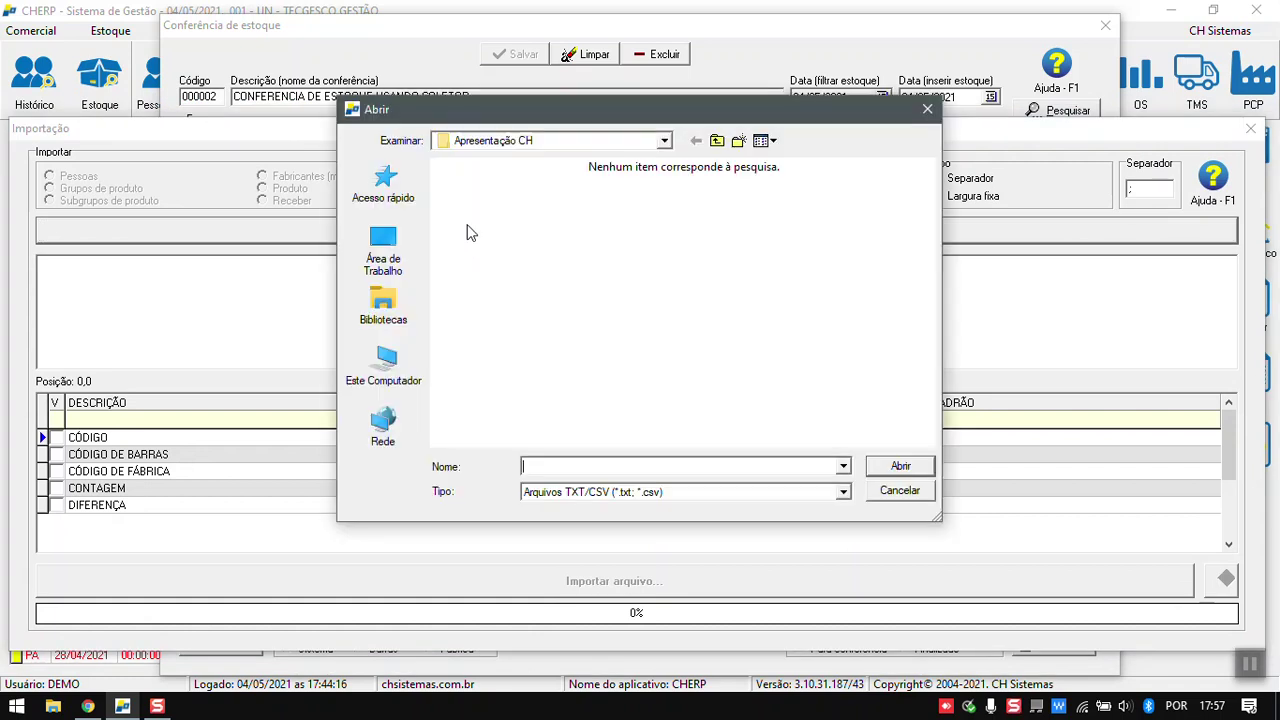
left_click(400, 248)
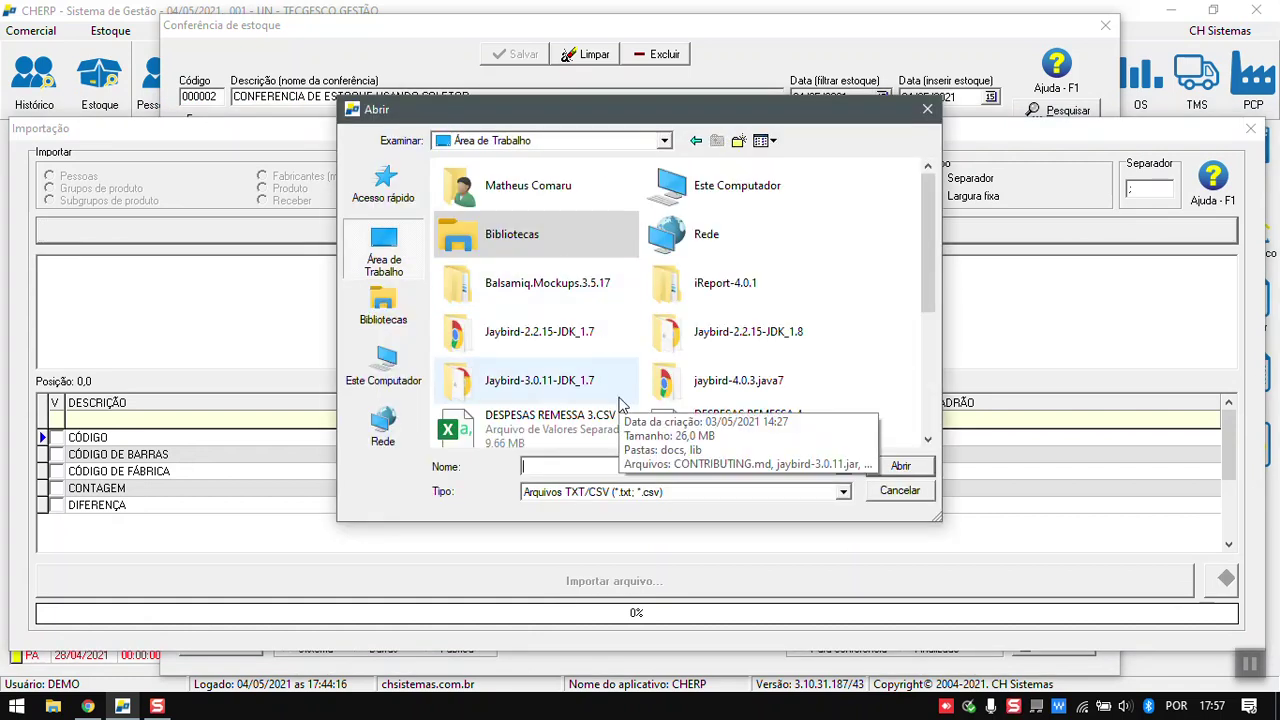
type("ed")
left_click(586, 485)
key("Return")
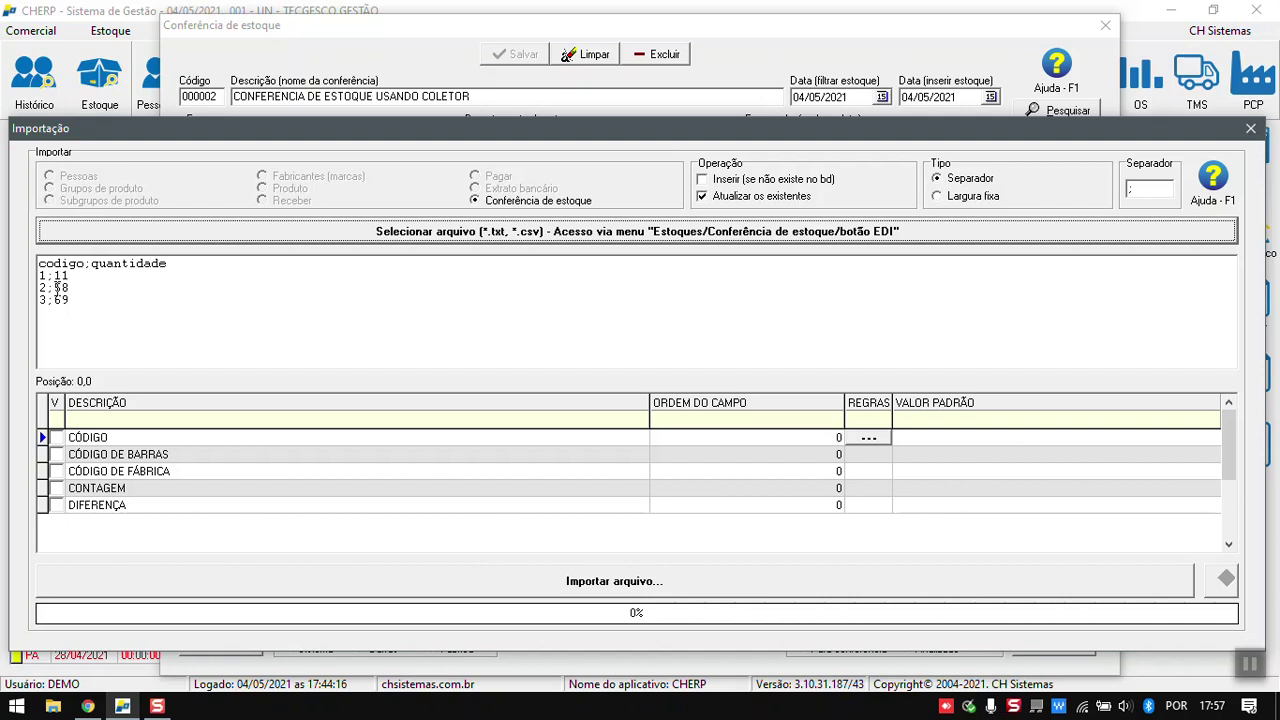
Examine the separator setting and the Separador and Largura fixa types against the columns of the loaded file.
left_click(1148, 193)
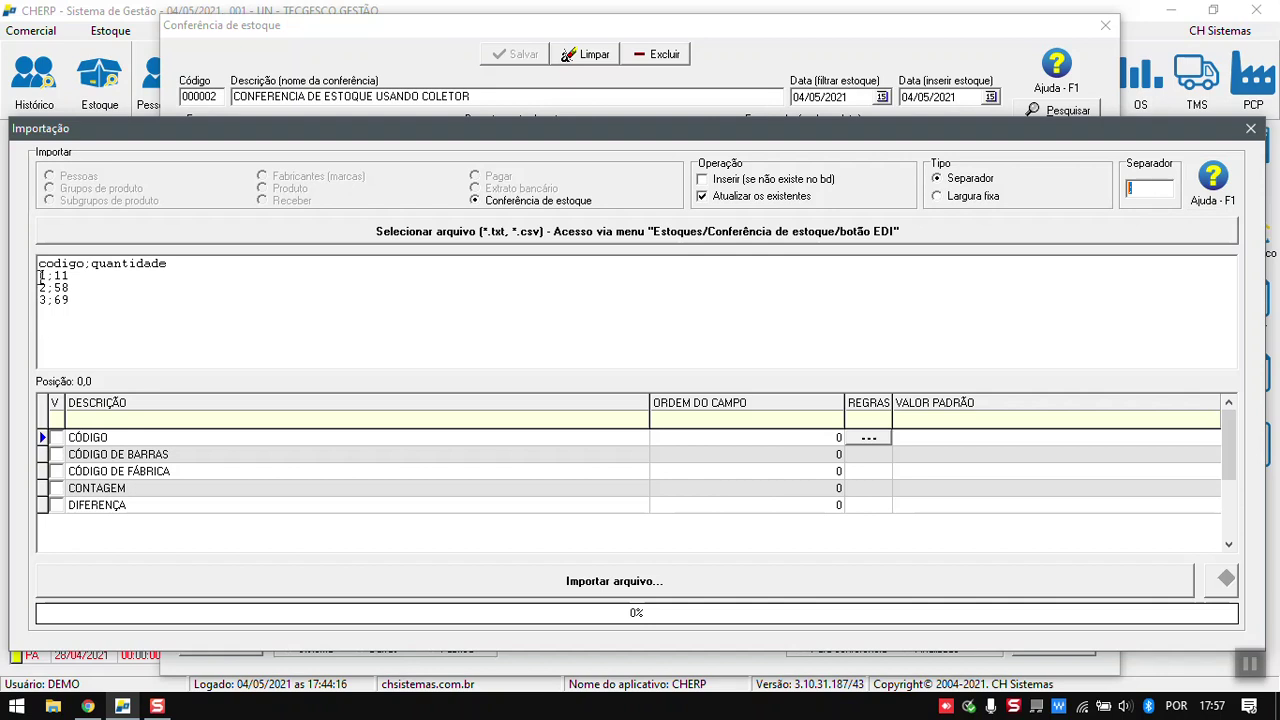
left_click(957, 198)
left_click(955, 182)
left_click(957, 196)
left_click(955, 180)
left_click(57, 281)
left_click_drag(89, 263, 148, 281)
left_click(90, 263)
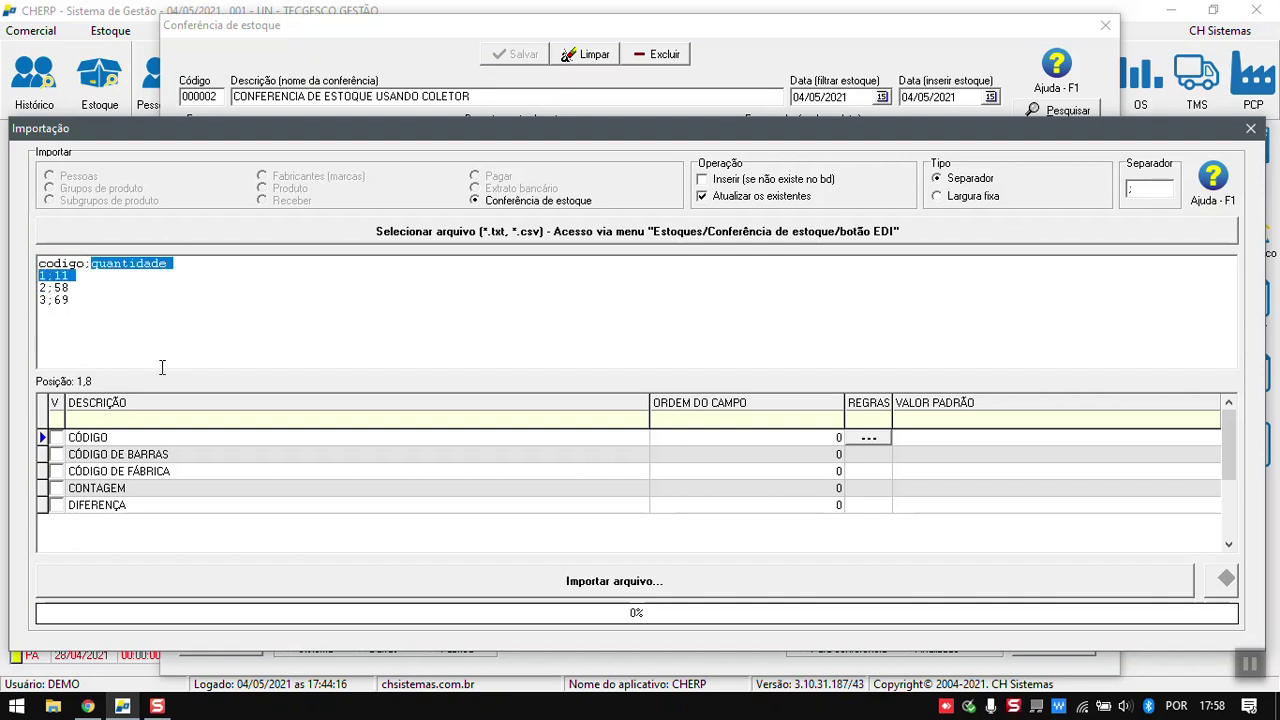
left_click(172, 264)
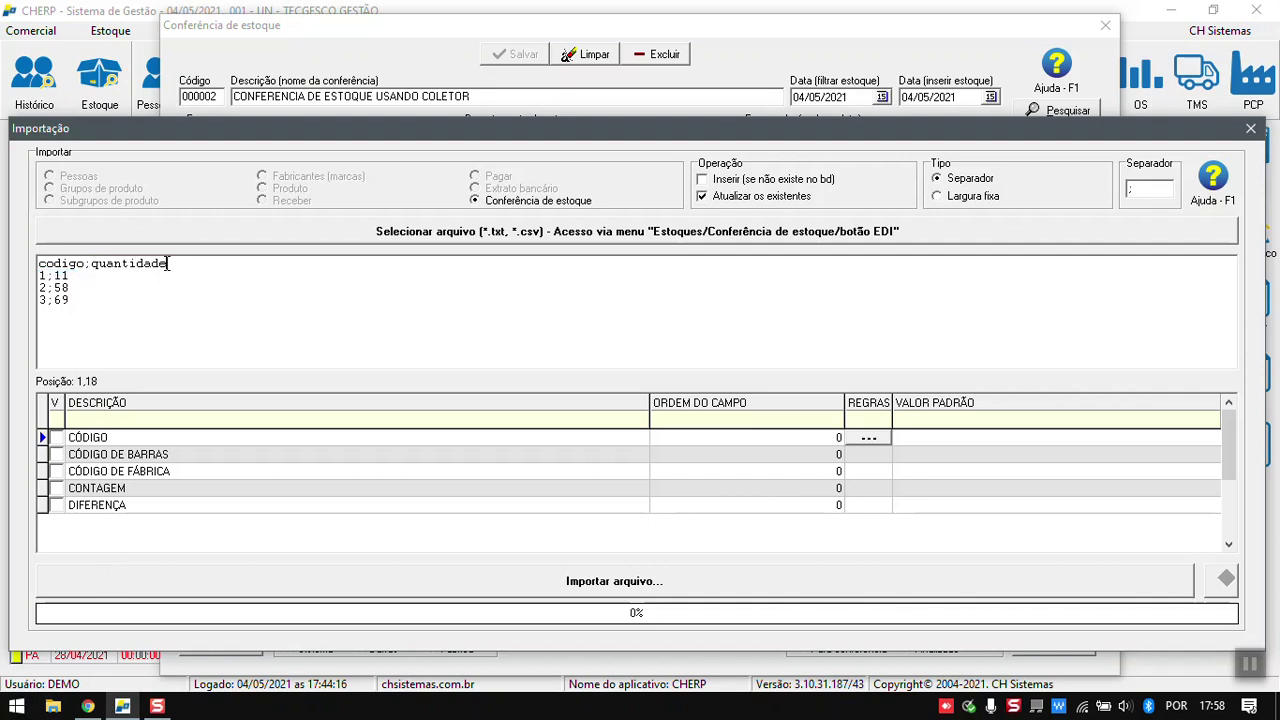
left_click(1157, 187)
Examine the start and end position columns of the Largura fixa type, and return the import type to Separador.
left_click(966, 200)
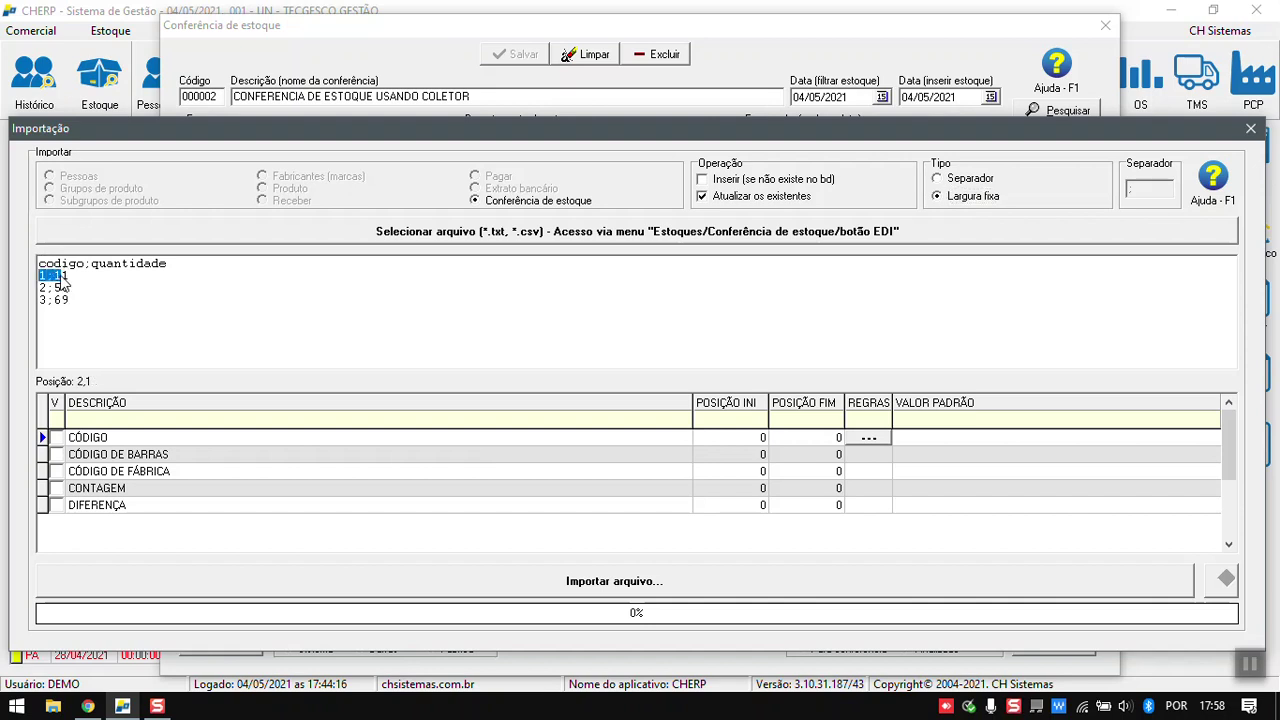
left_click(63, 275)
left_click(730, 455)
left_click(840, 455)
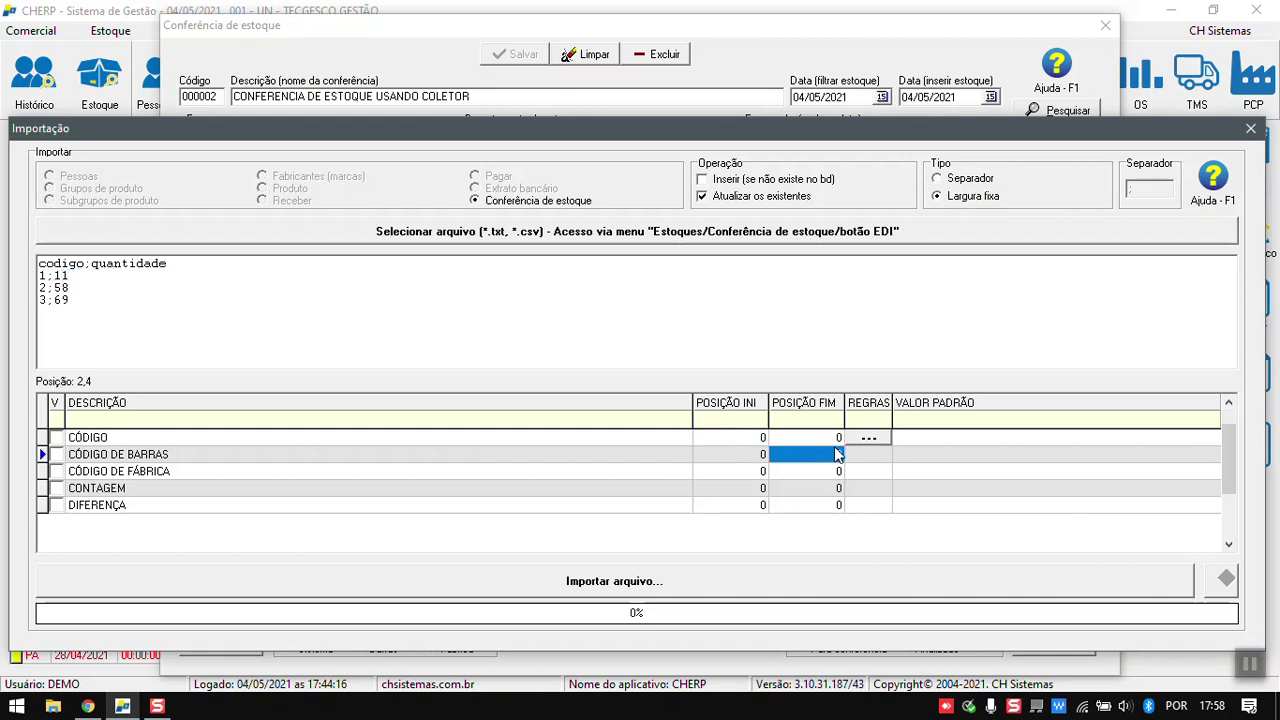
left_click(838, 456)
left_click(828, 474)
left_click(760, 455)
left_click(755, 438)
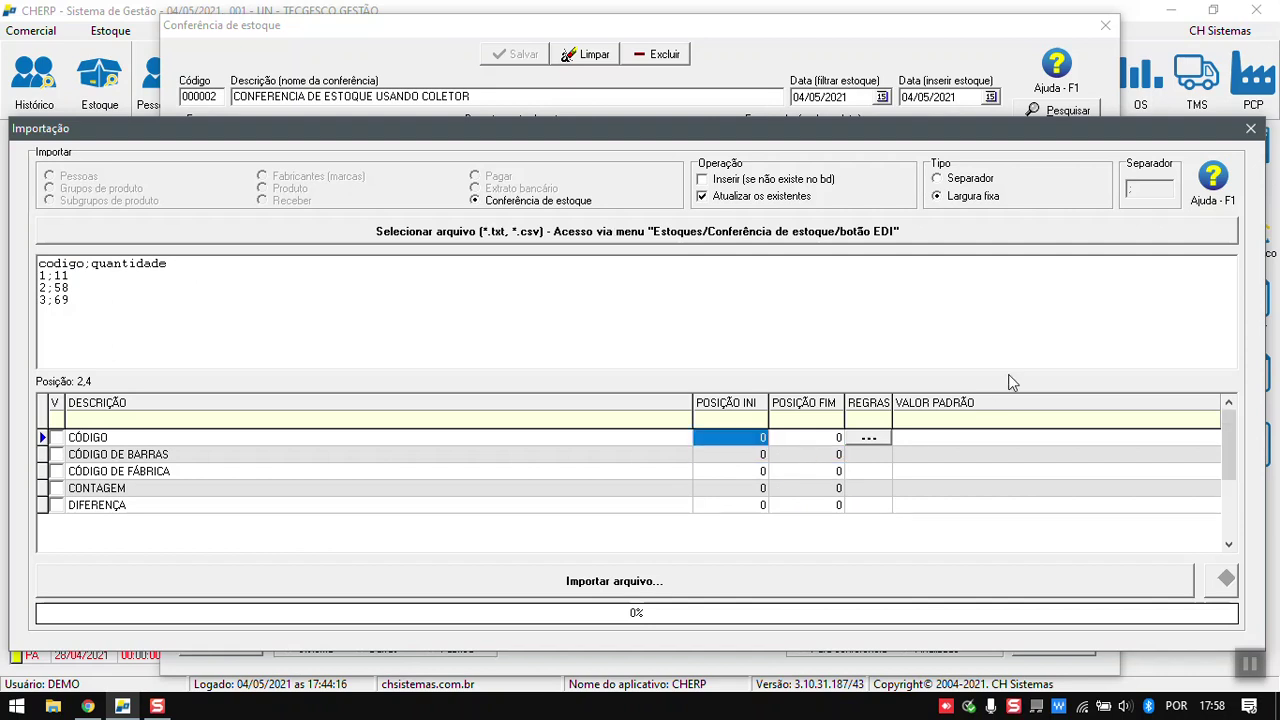
left_click(966, 180)
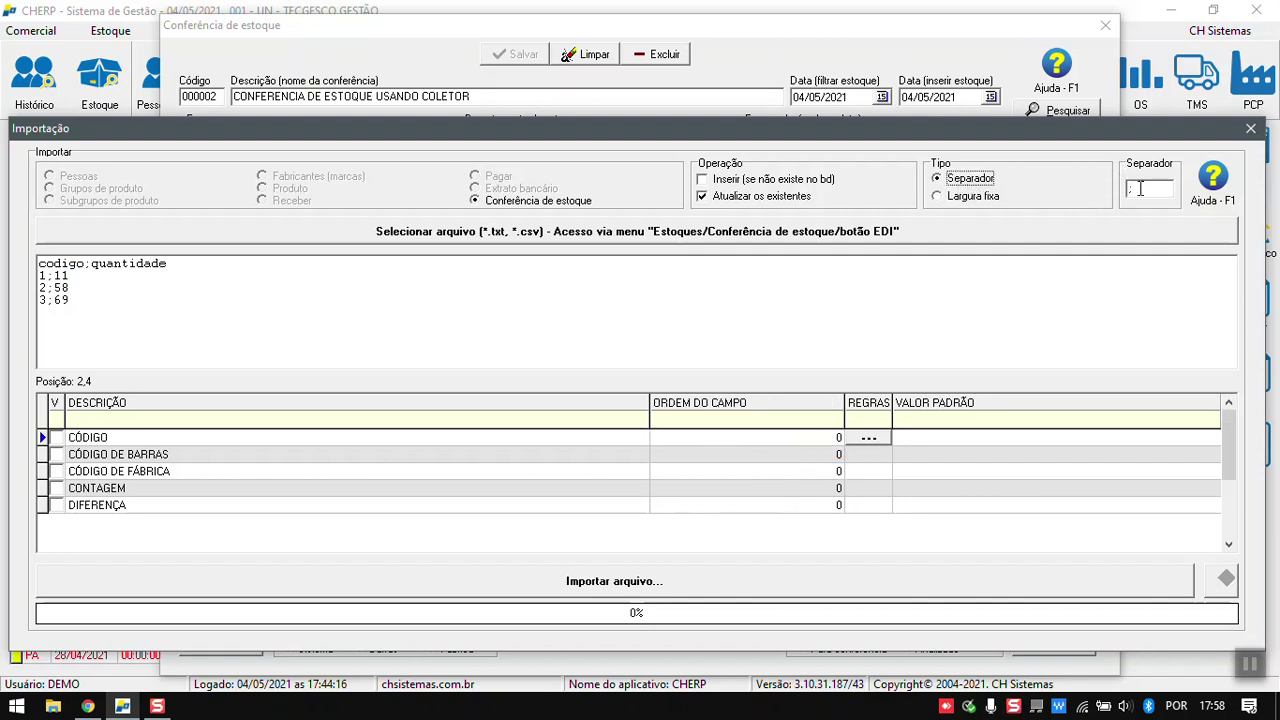
left_click(1140, 188)
Enable the CÓDIGO field for the import and set its field order to 1.
left_click(90, 442)
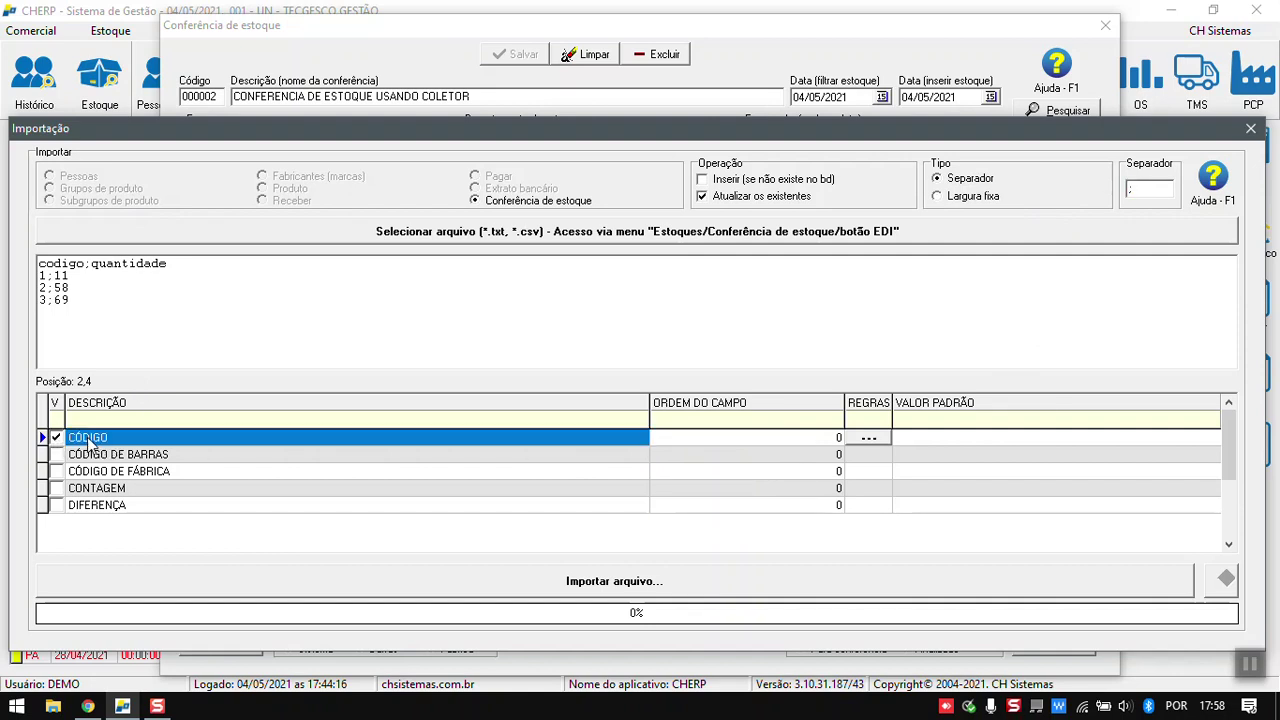
left_click(48, 274)
double_click(55, 264)
left_click(86, 268)
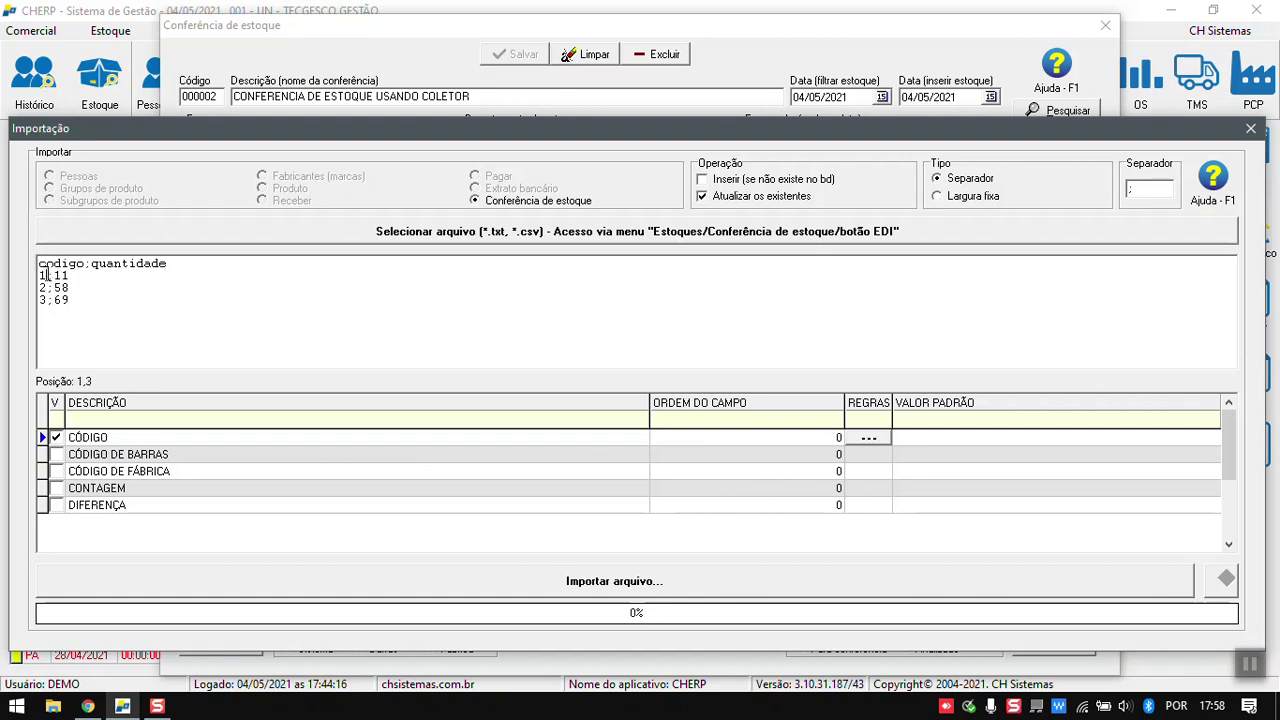
left_click(804, 440)
type("1")
Set the field order of CONTAGEM to 2 to match the file's quantidade column.
left_click(90, 490)
left_click_drag(90, 265, 70, 277)
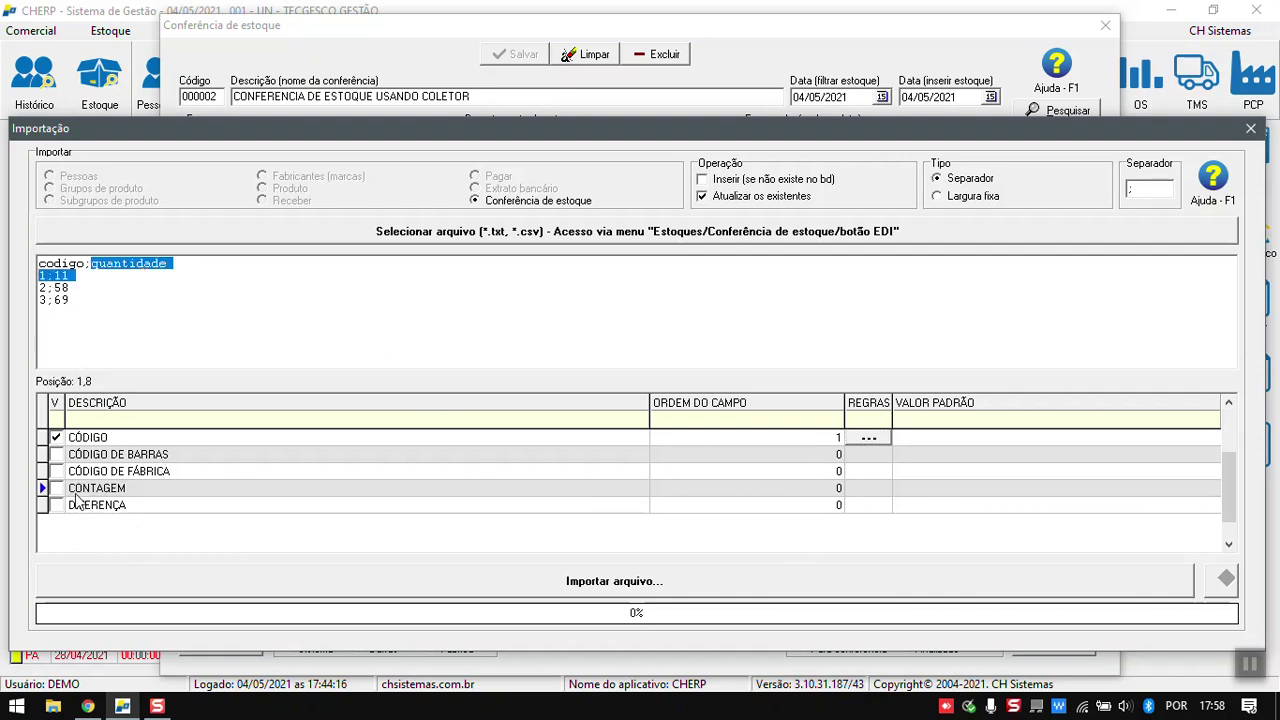
left_click(789, 490)
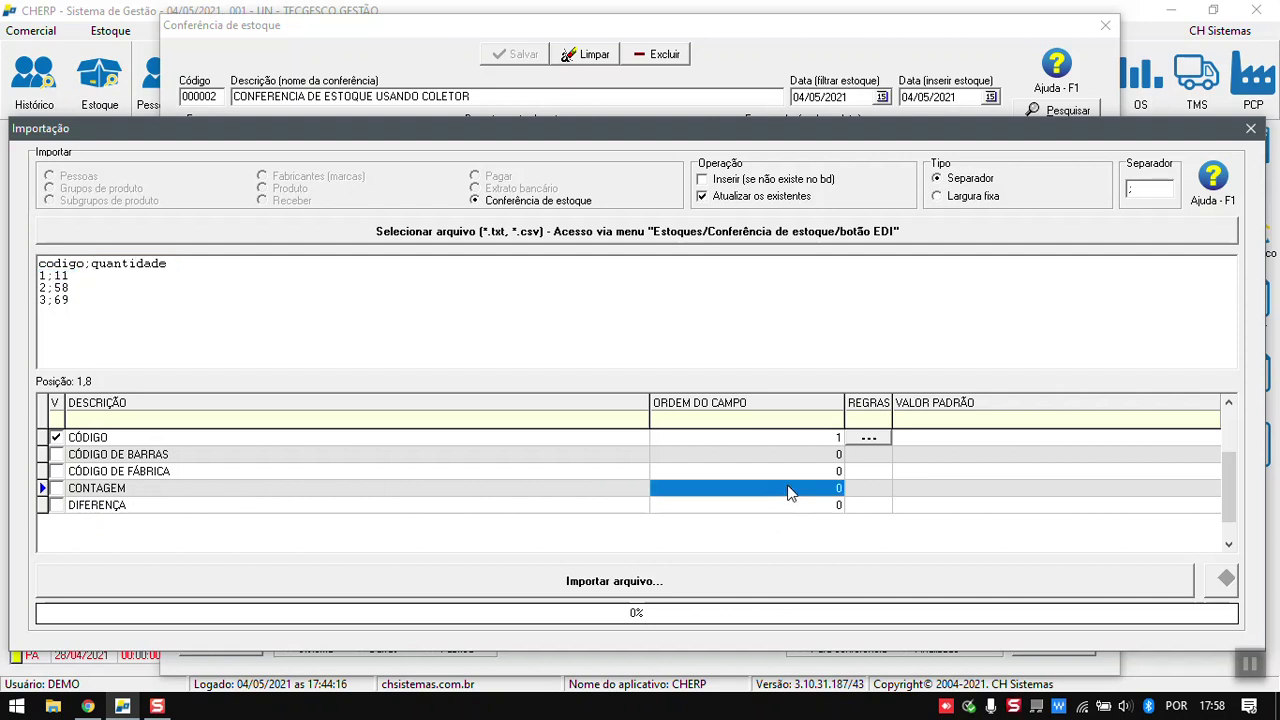
type("2")
key("Tab")
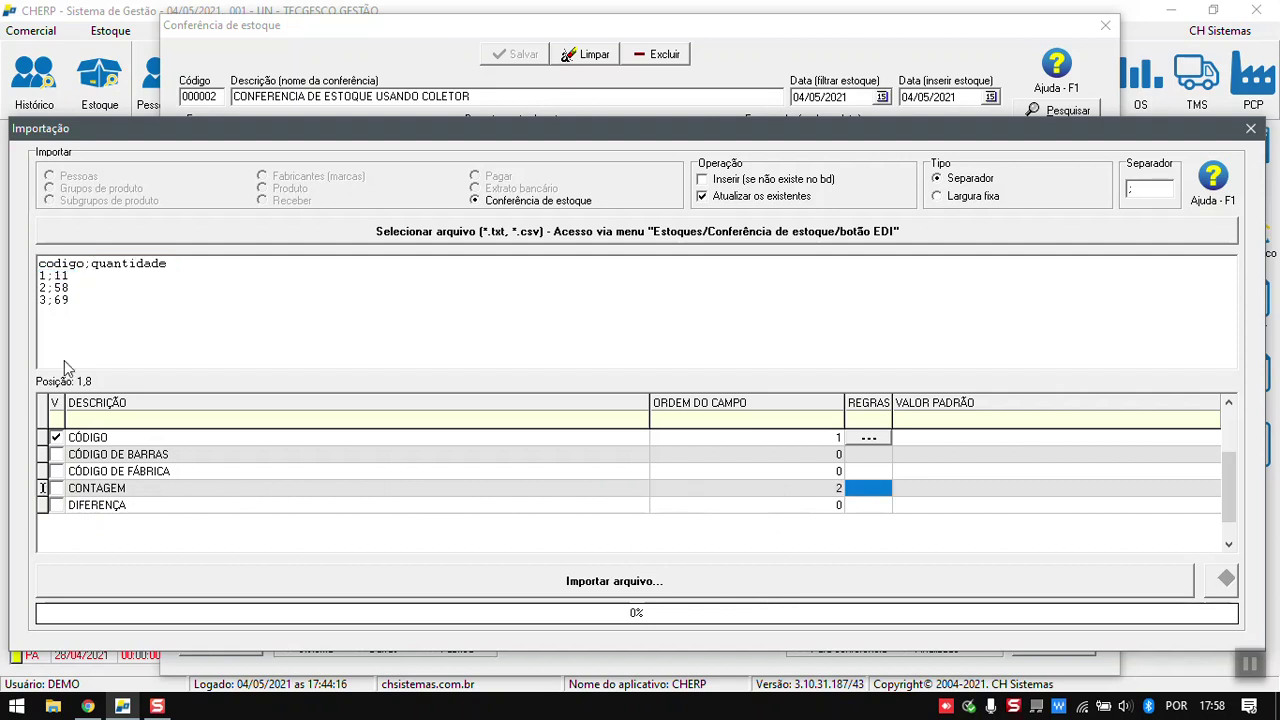
Check the file's header against the field mapping and try to import the file.
left_click_drag(170, 262, 38, 265)
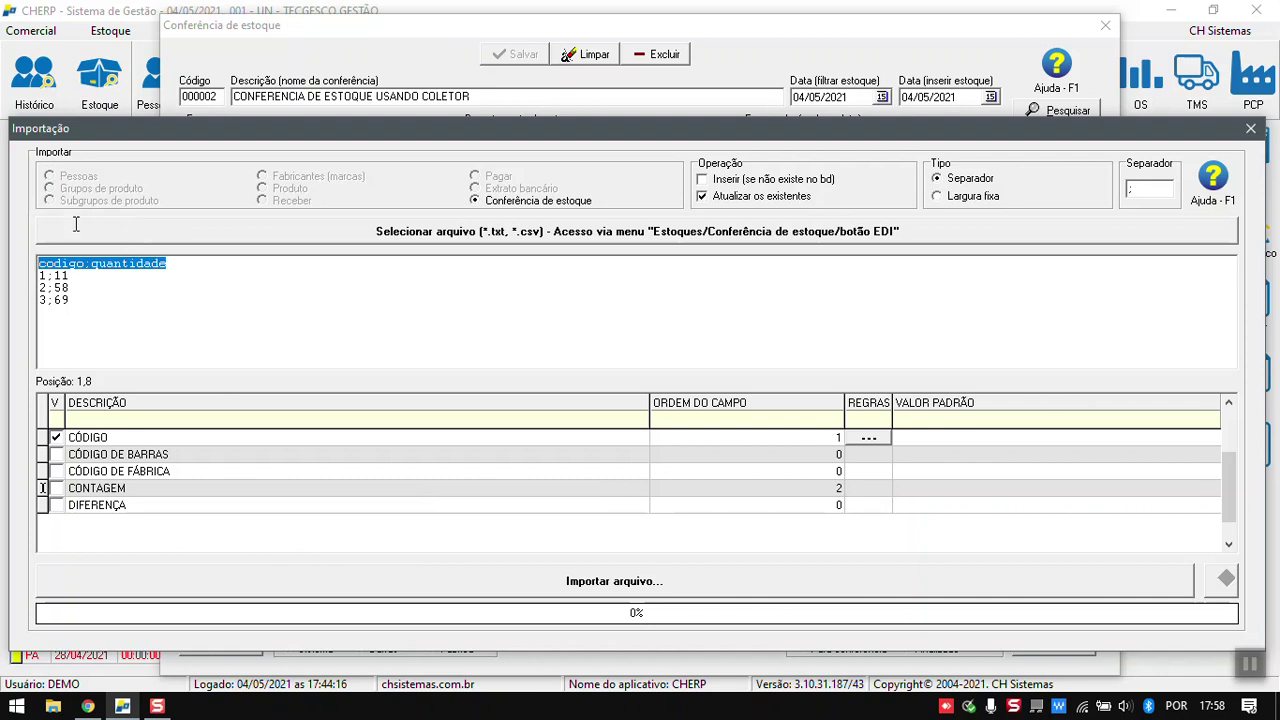
left_click(491, 583)
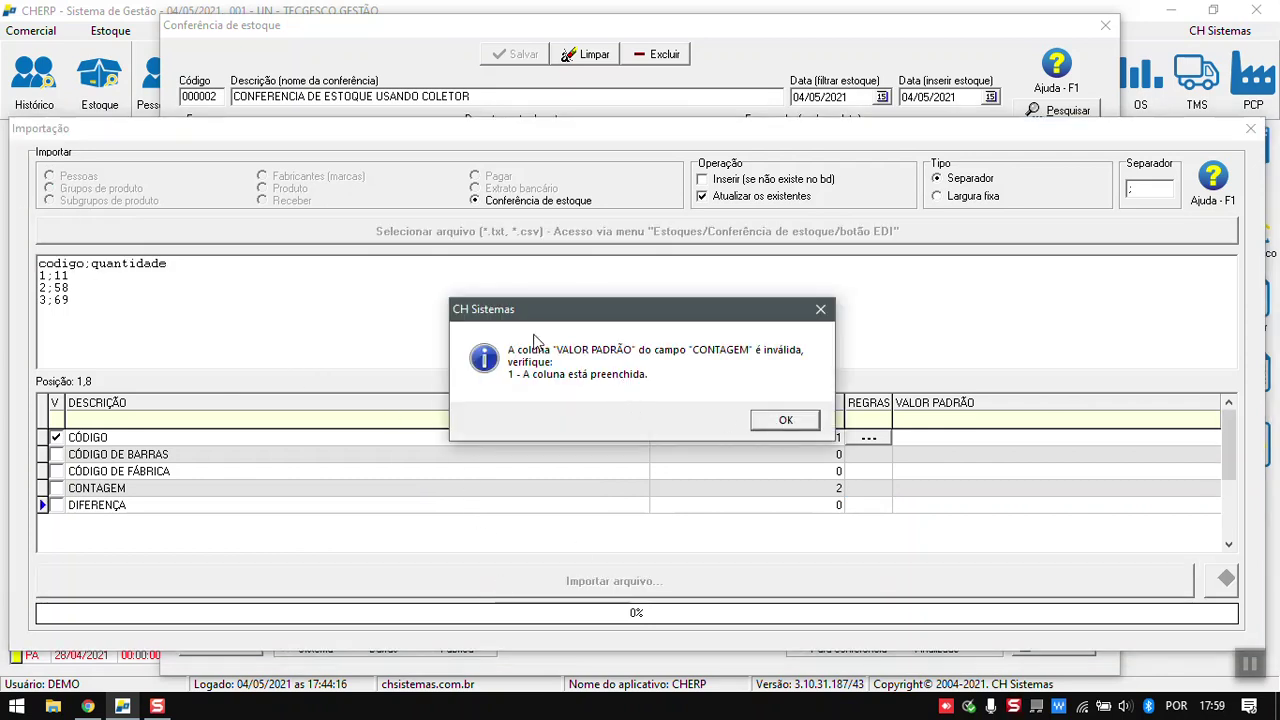
left_click(787, 421)
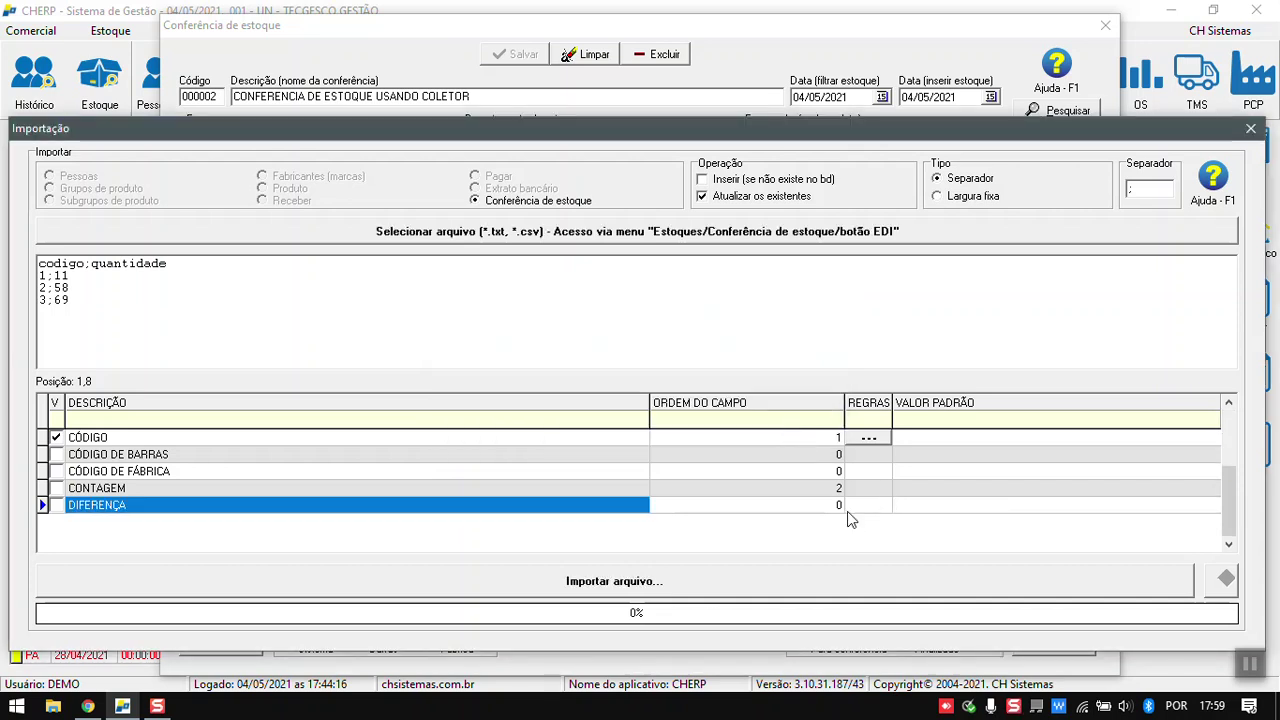
Set the default value of CONTAGEM to 0 and import the file into the stock check.
left_click(914, 491)
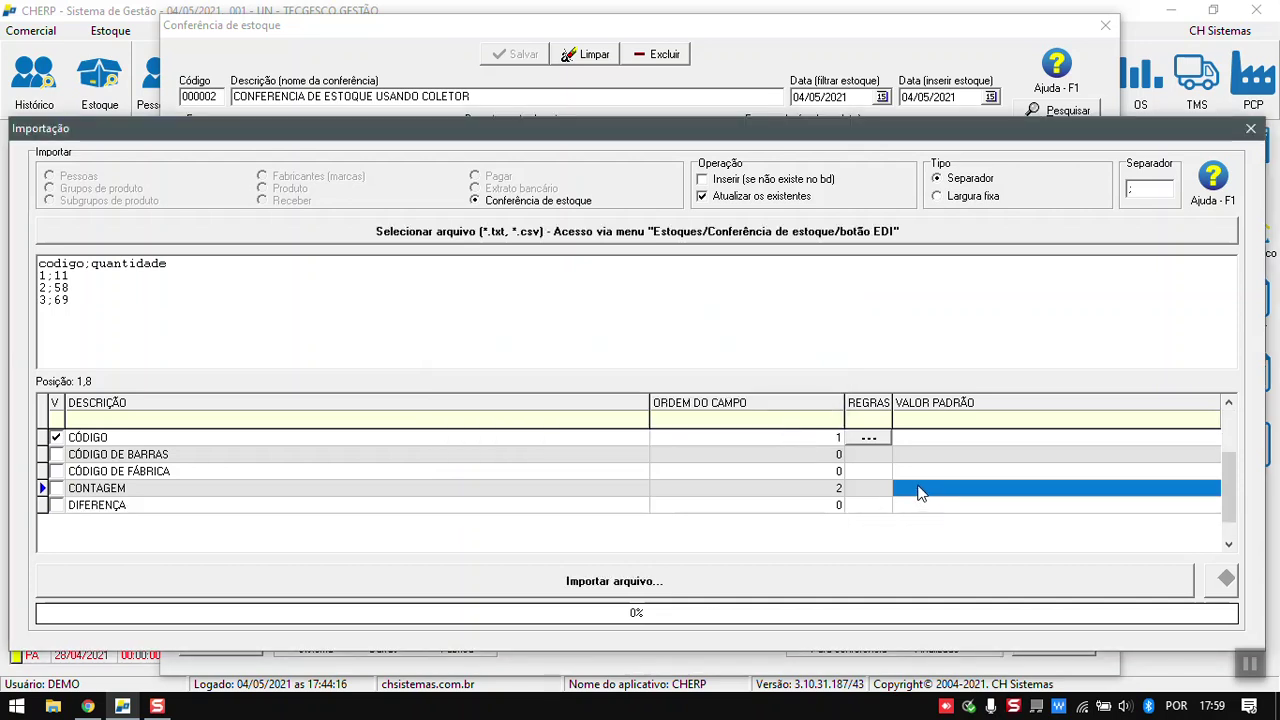
left_click(920, 492)
type("0")
left_click(873, 490)
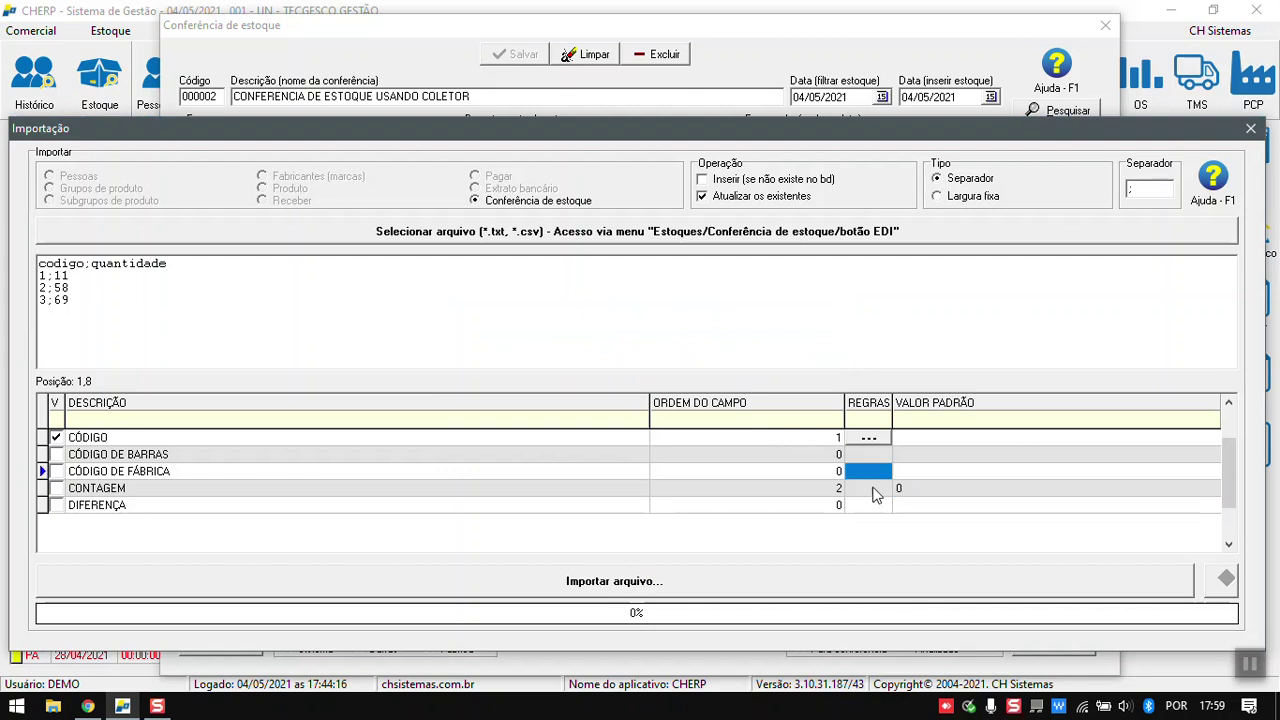
left_click(651, 577)
left_click(708, 421)
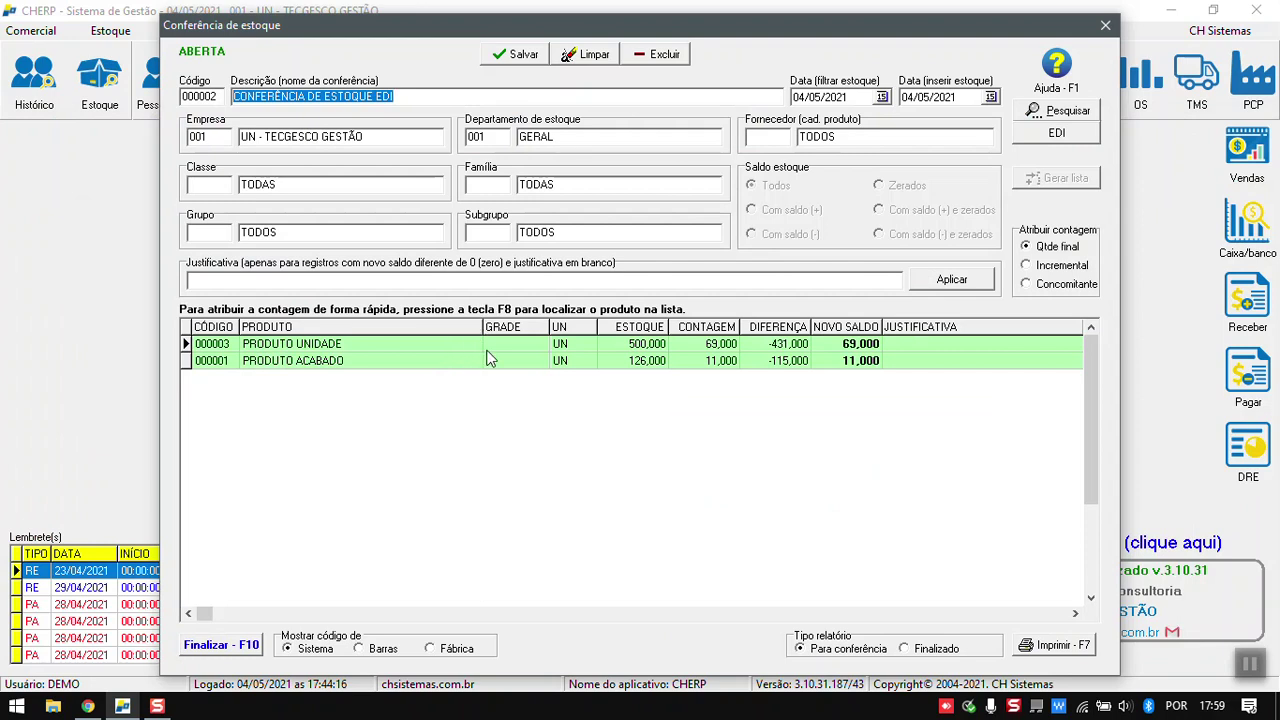
Find edi teste coletor.txt in the Área de Trabalho folder and open it to check its product lines.
left_click(228, 349)
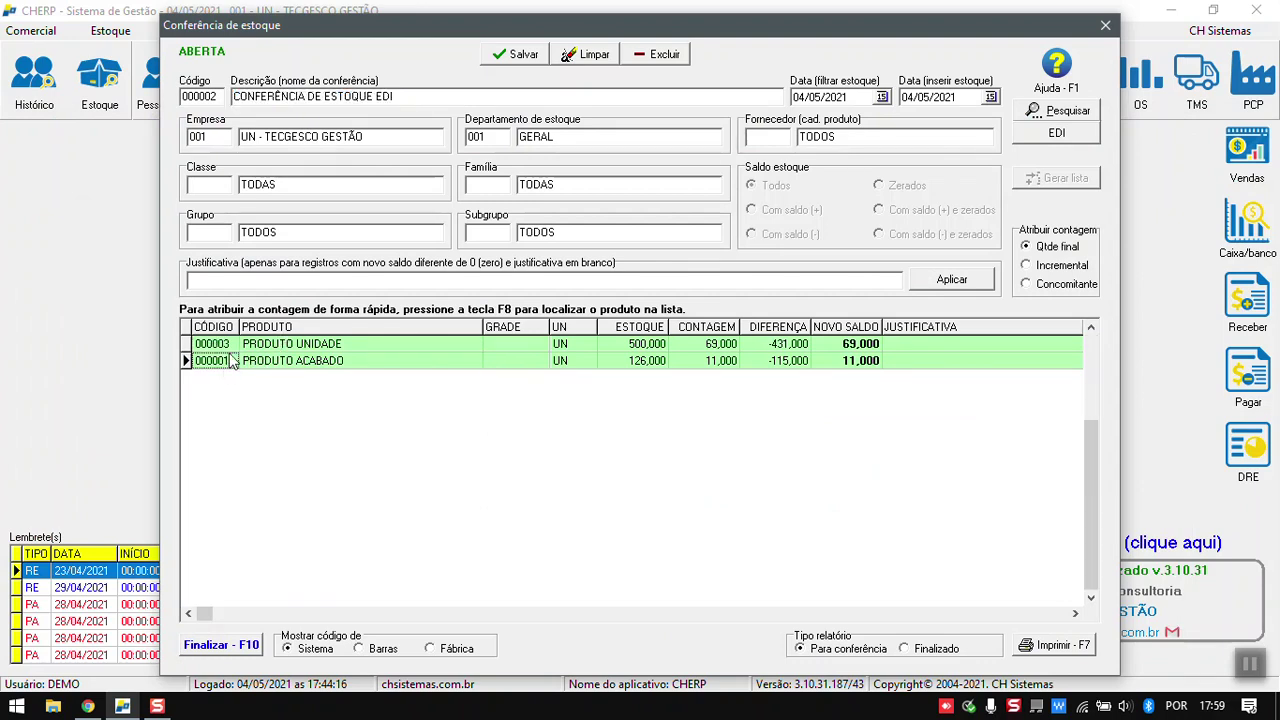
key("super+e")
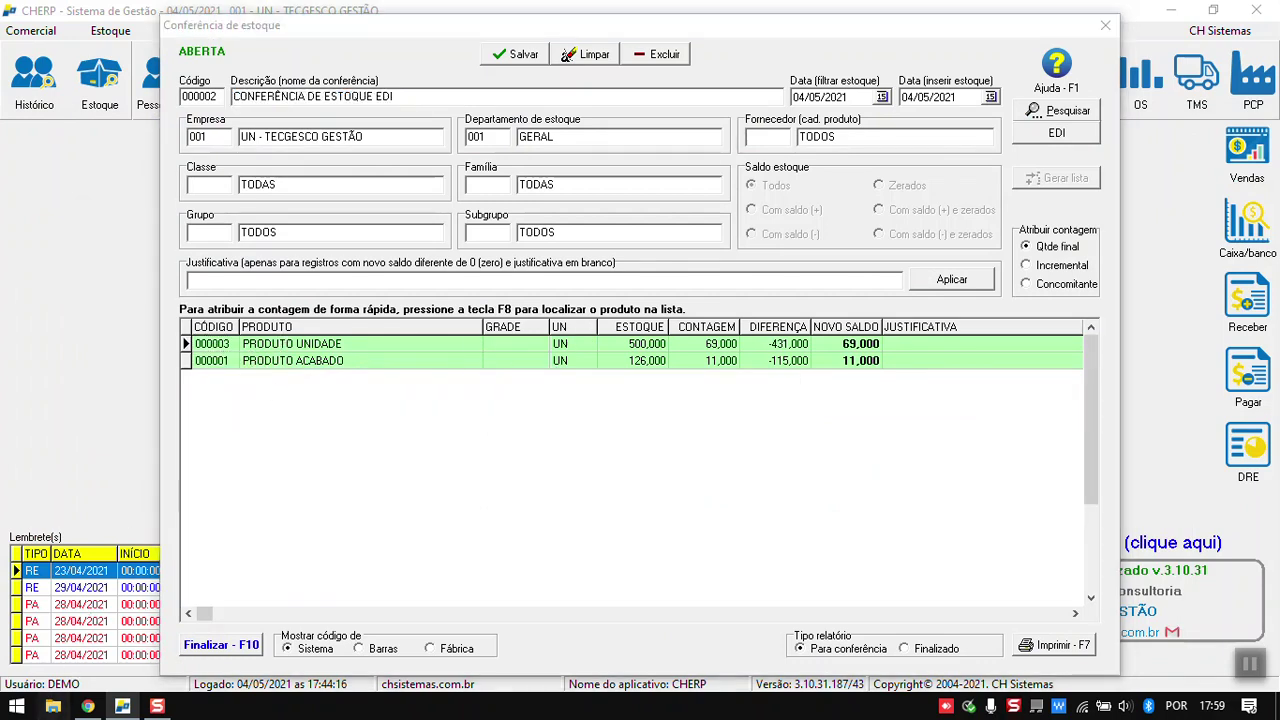
left_click(250, 196)
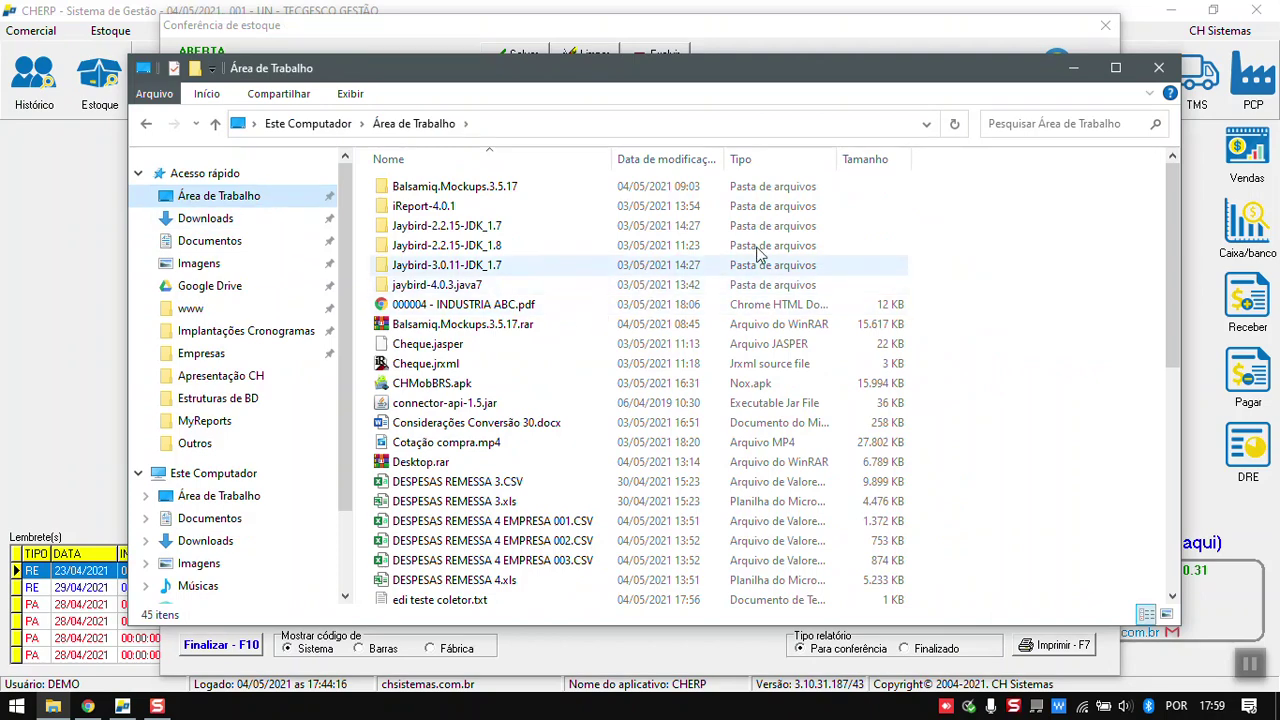
left_click(1030, 125)
type("ed")
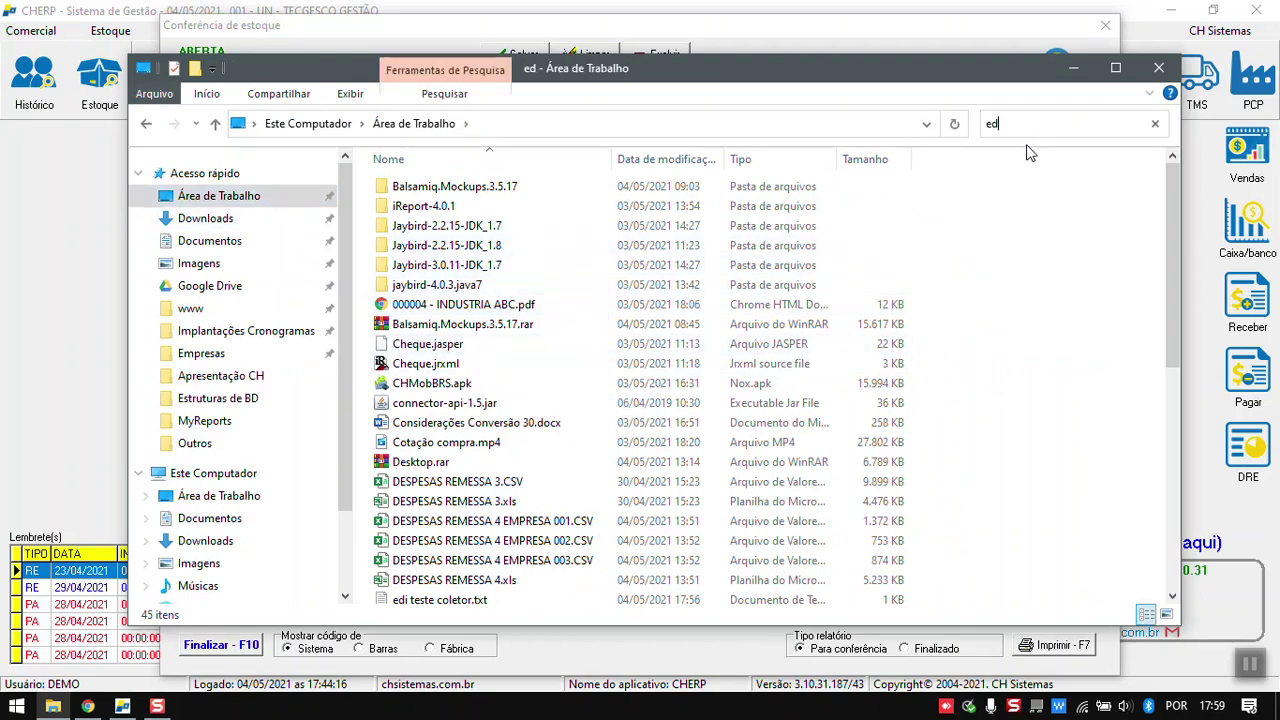
type("it")
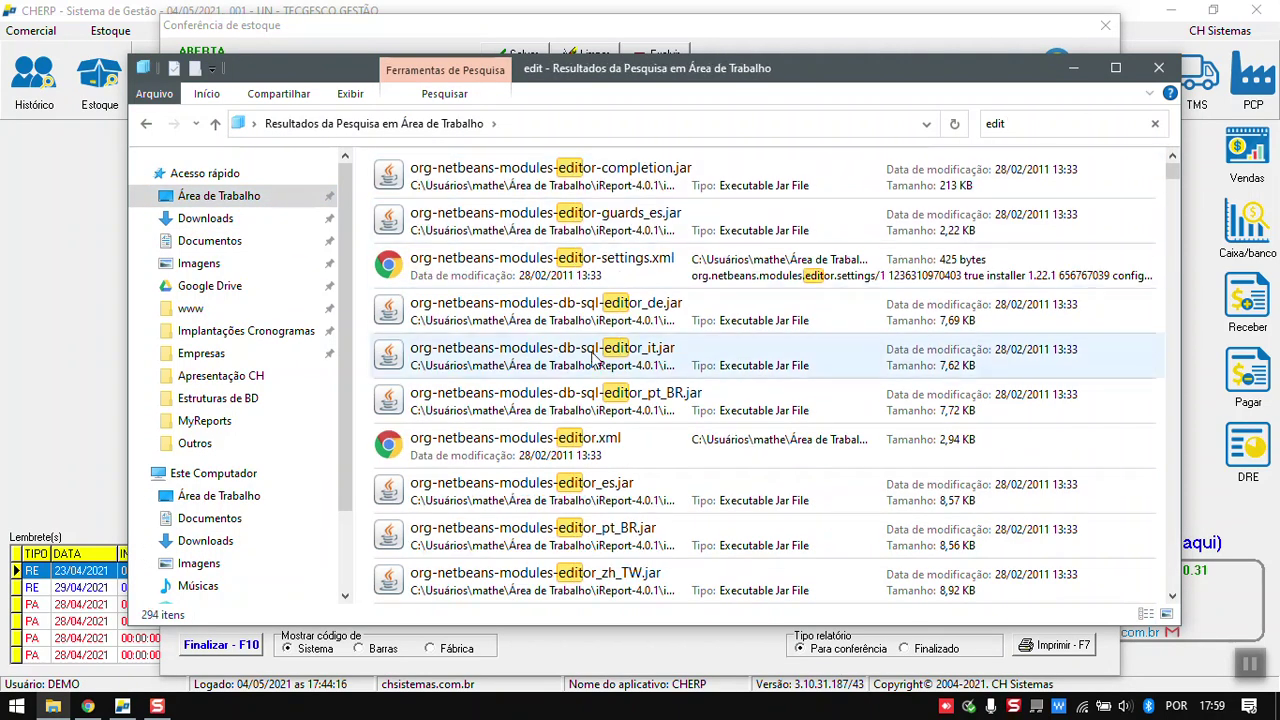
type("=")
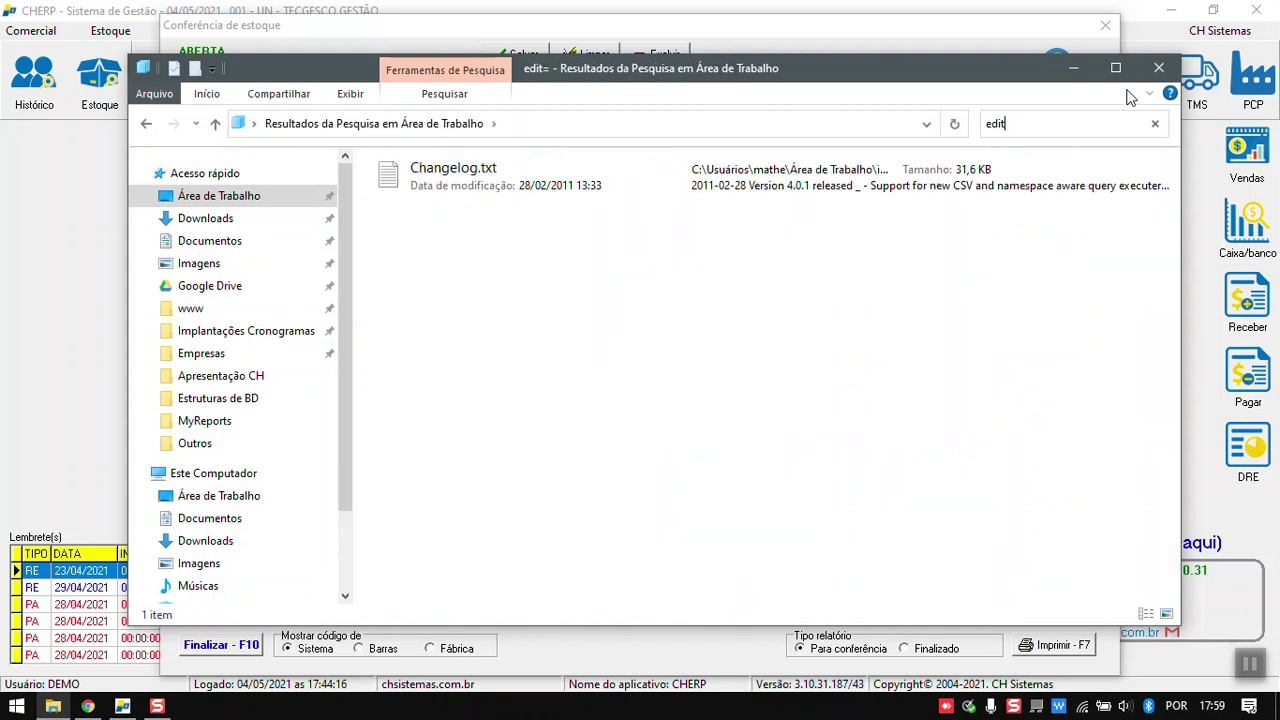
key("BackSpace")
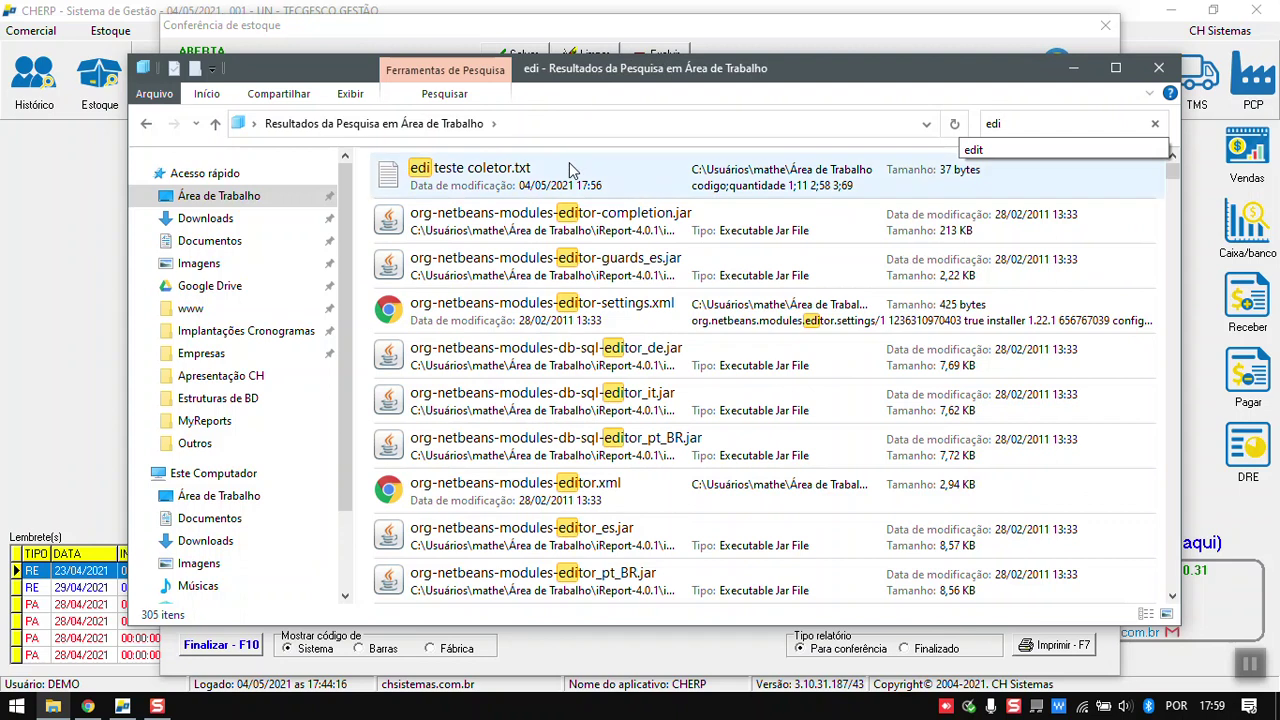
double_click(500, 172)
left_click_drag(382, 226, 404, 260)
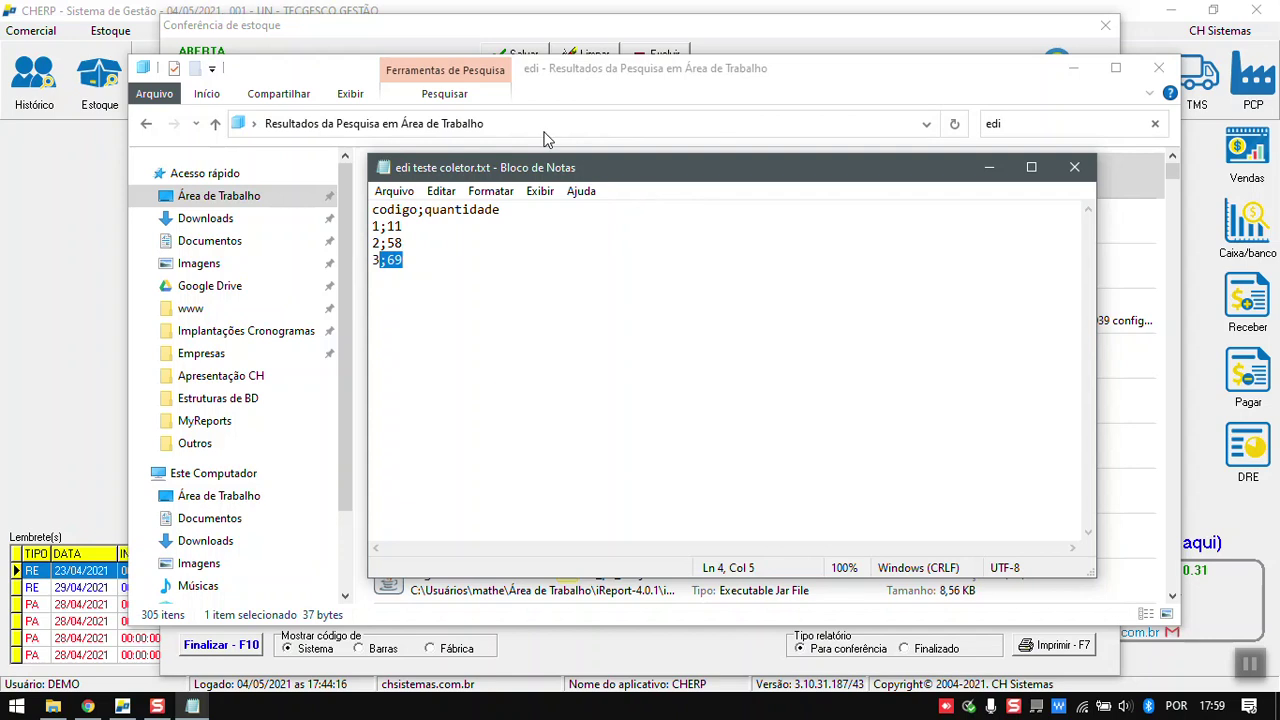
Compare the codes and quantities in edi teste coletor.txt with the CONTAGEM values imported into the stock check.
left_click(680, 38)
left_click(282, 360)
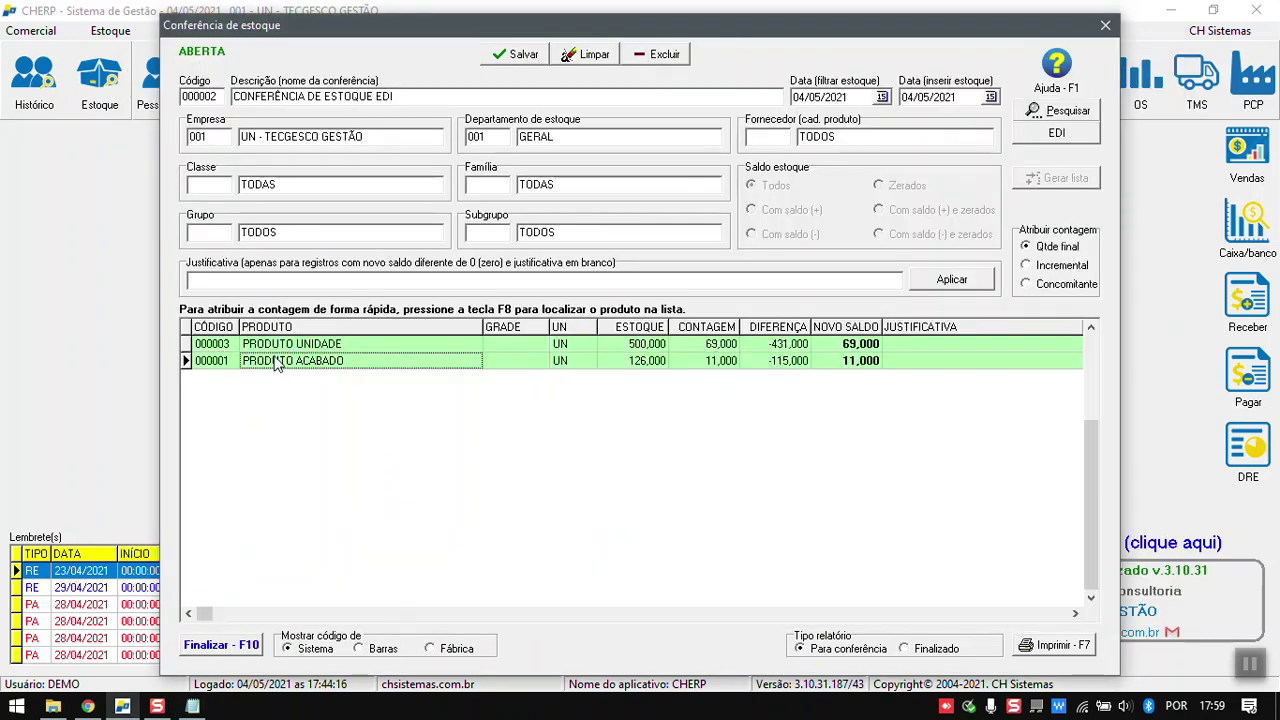
left_click(720, 364)
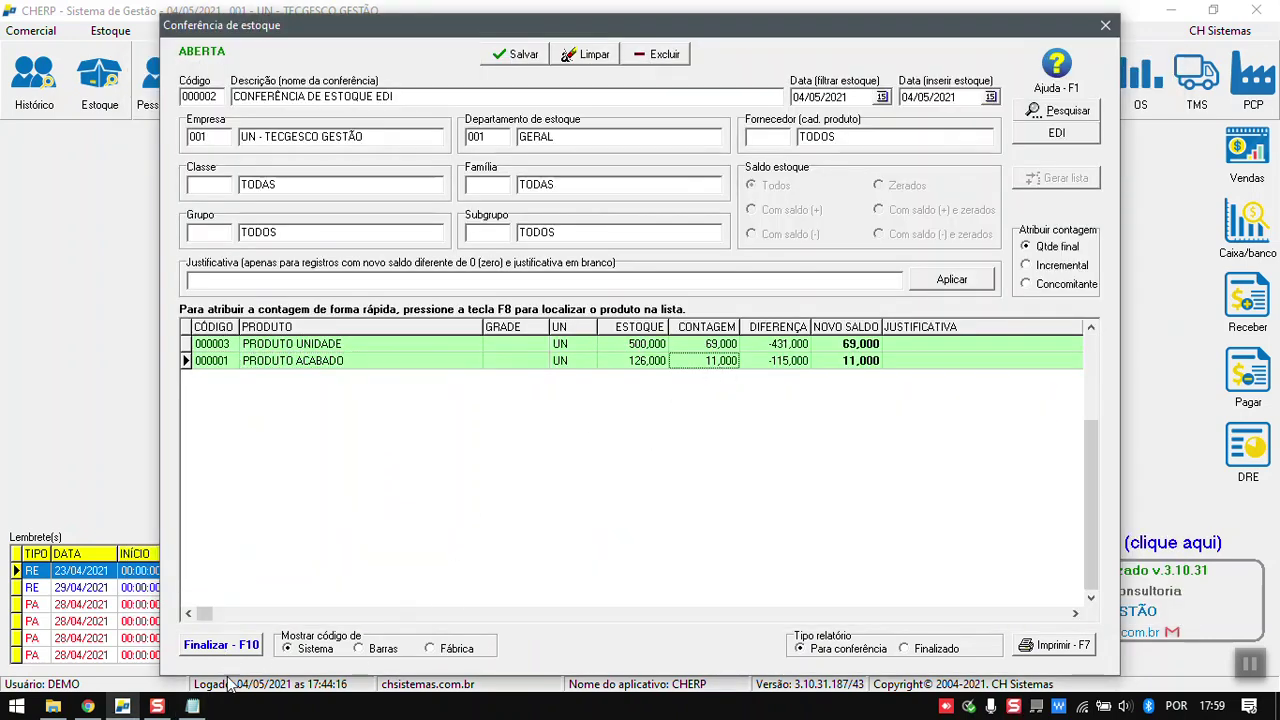
left_click(193, 706)
left_click_drag(402, 226, 387, 226)
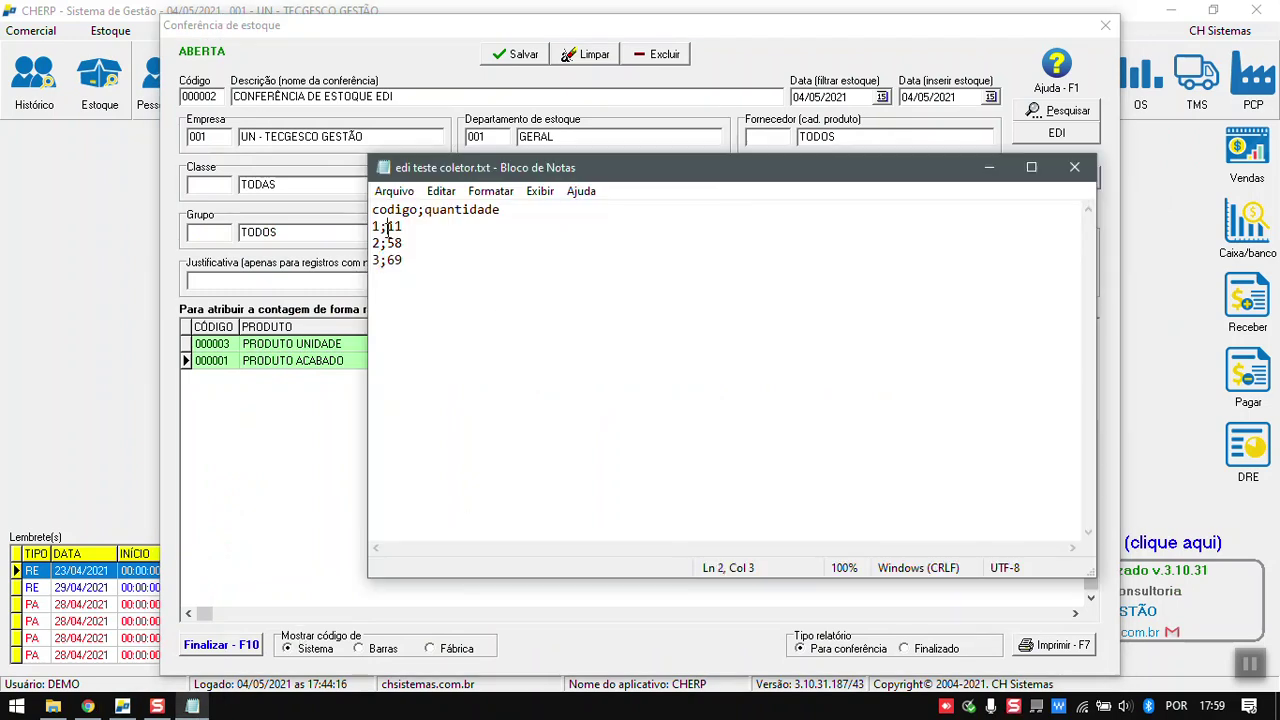
left_click_drag(456, 167, 412, 403)
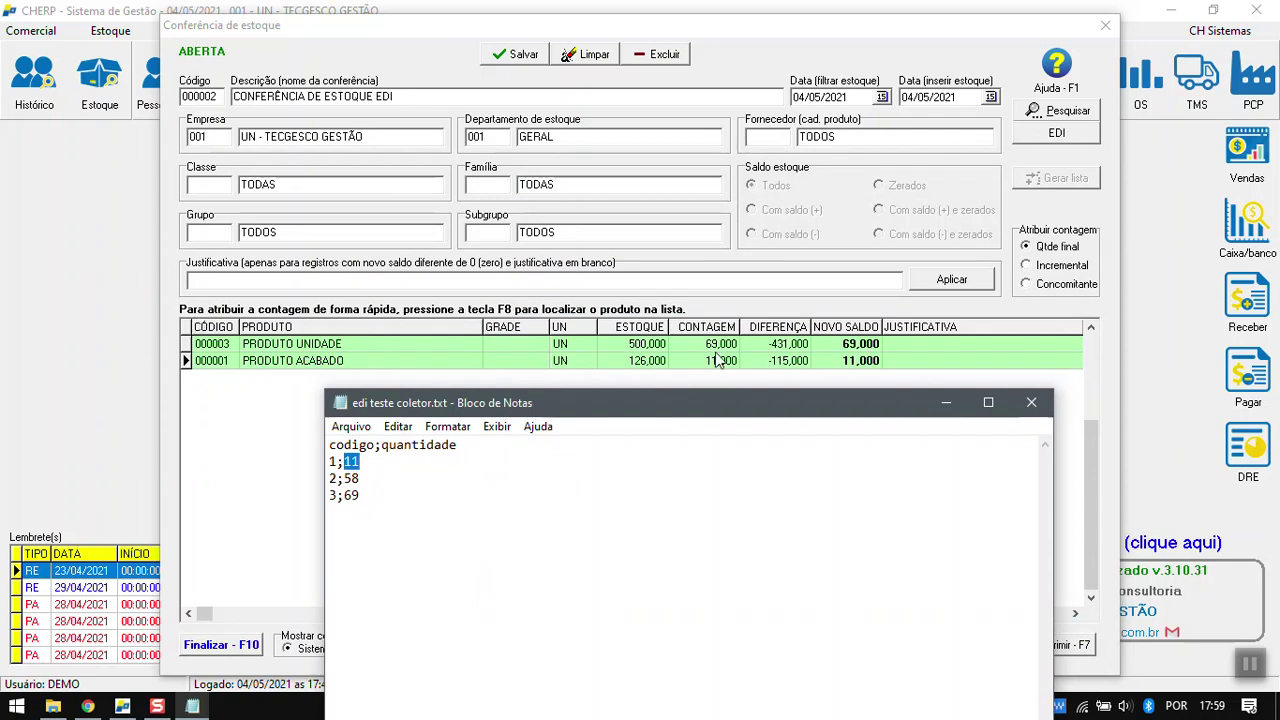
left_click_drag(362, 495, 330, 495)
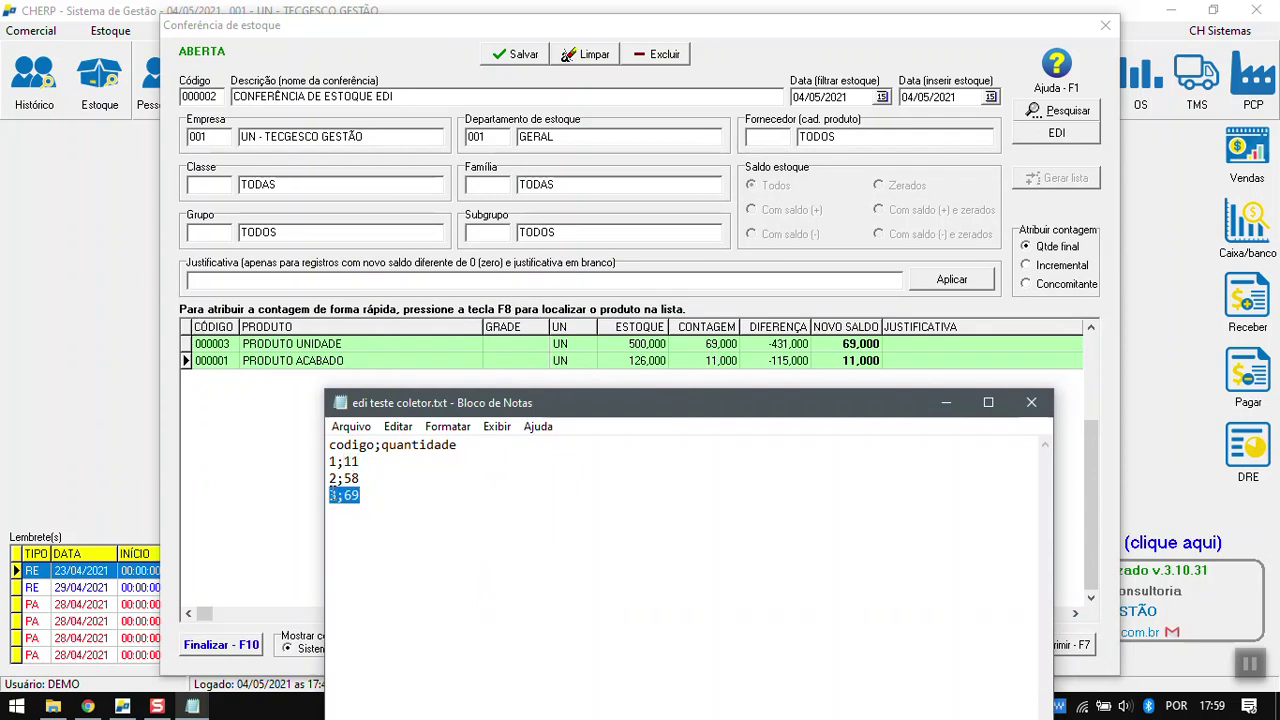
left_click_drag(580, 405, 577, 303)
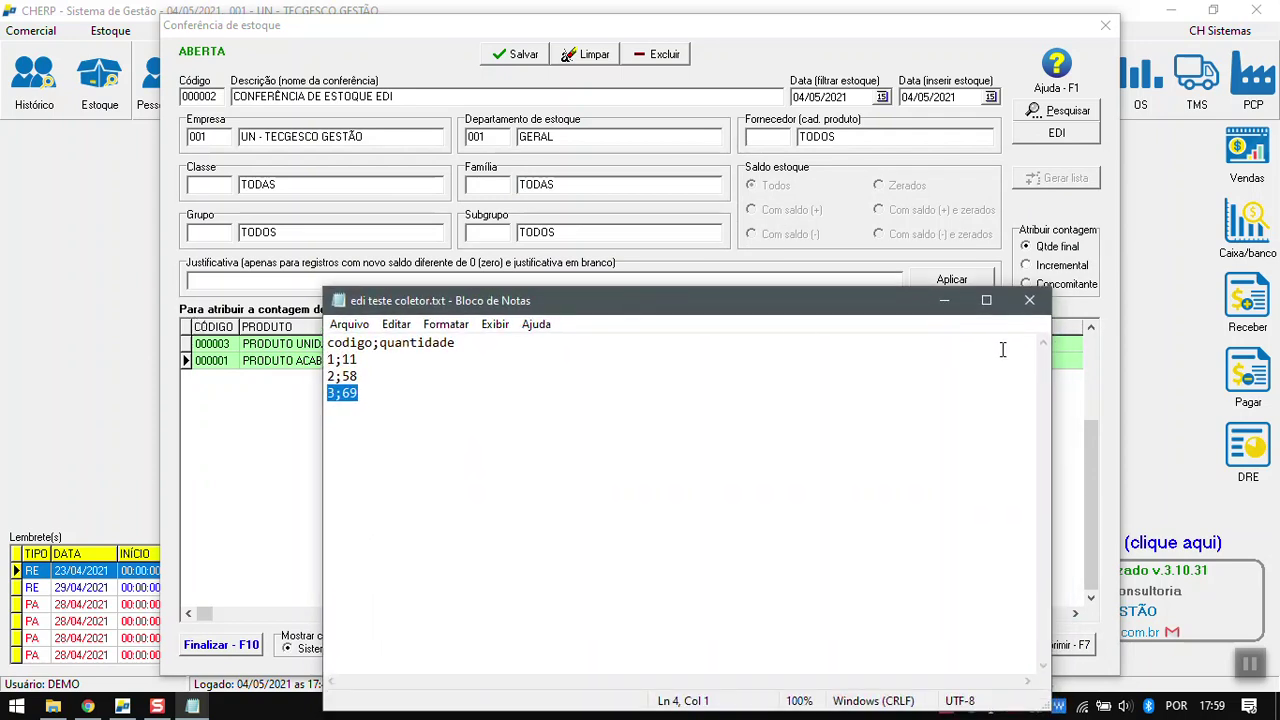
Return to the stock check, close it and save it.
left_click(943, 302)
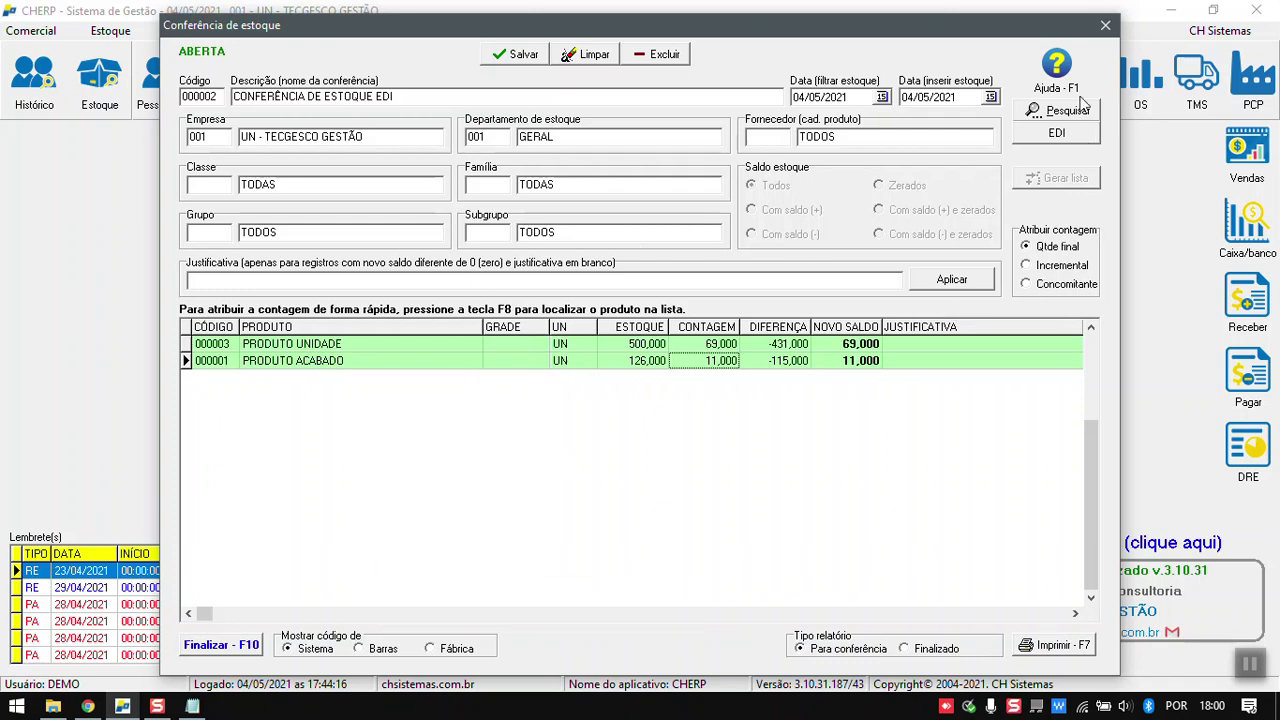
left_click(1106, 27)
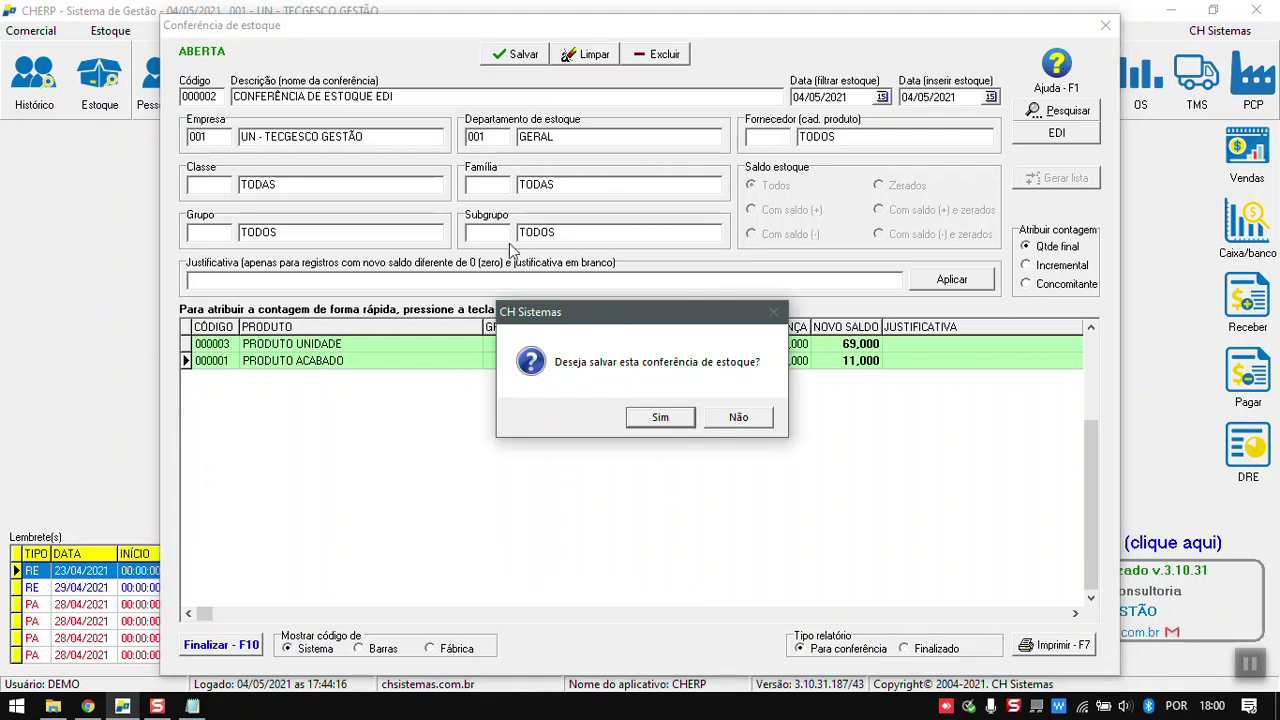
left_click(656, 420)
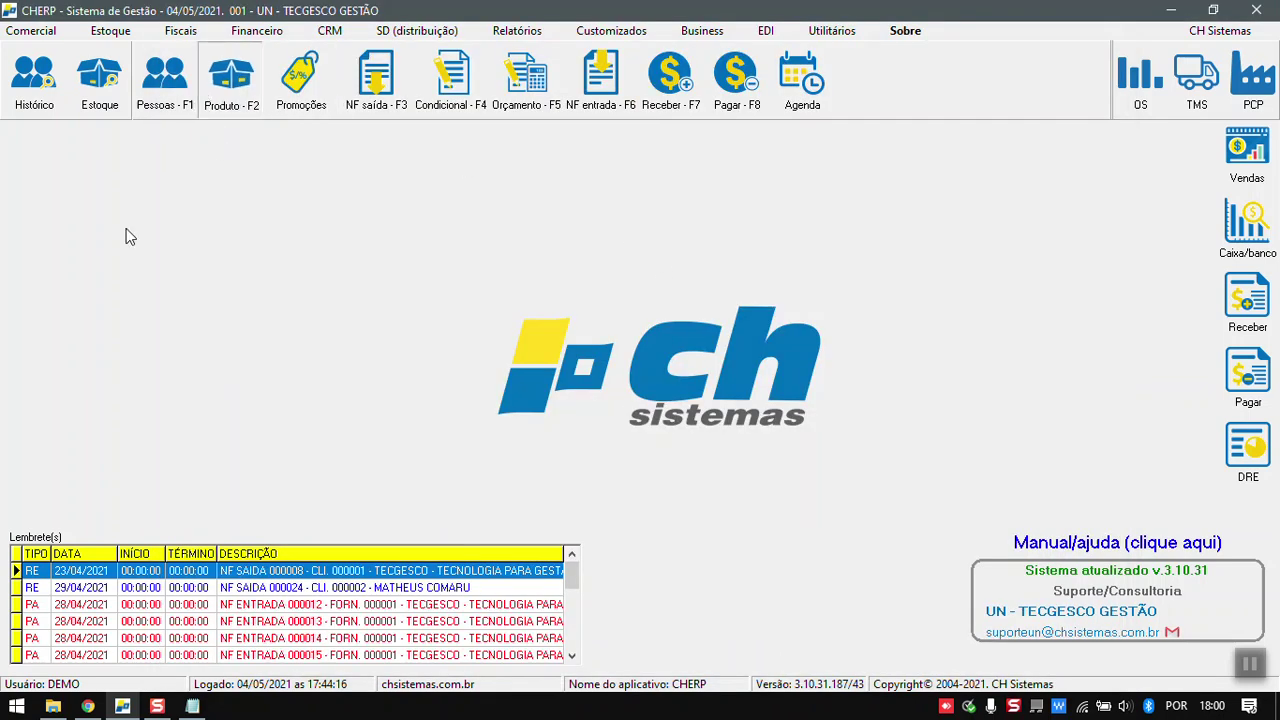
Check the item type of product 000002 in the product register, and close its record and the product list.
key("F2")
left_click(55, 300)
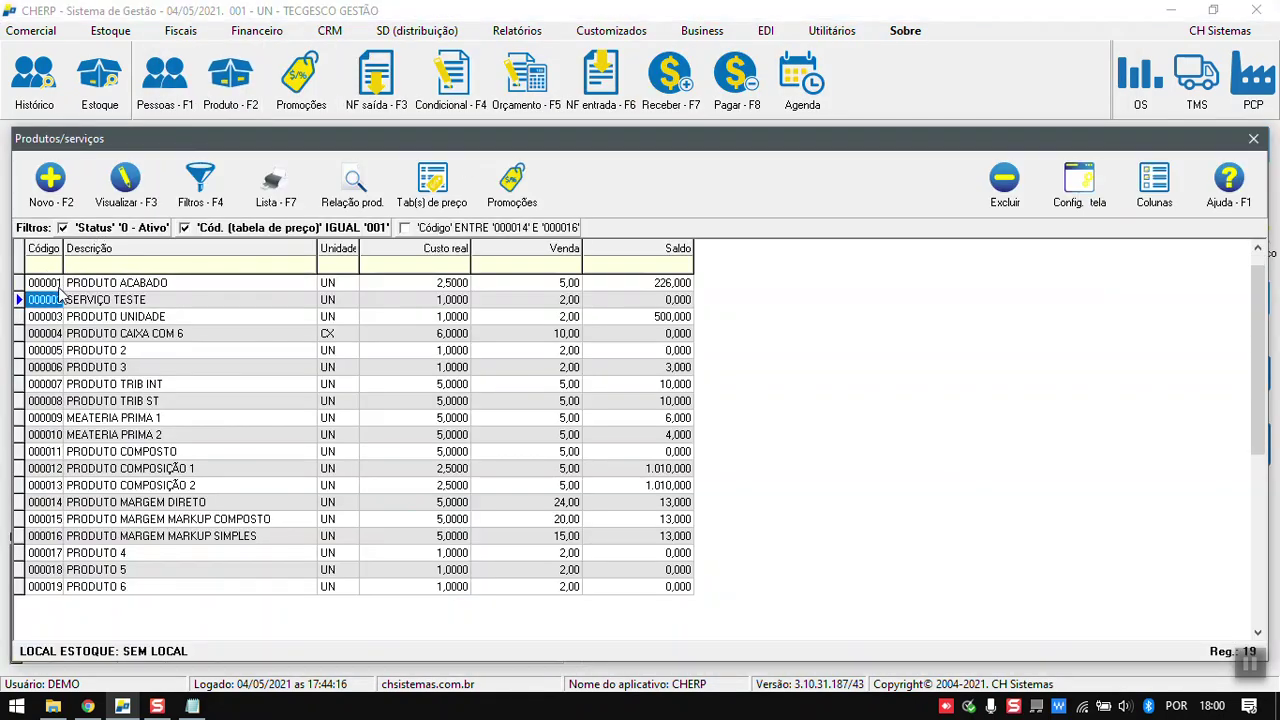
double_click(85, 303)
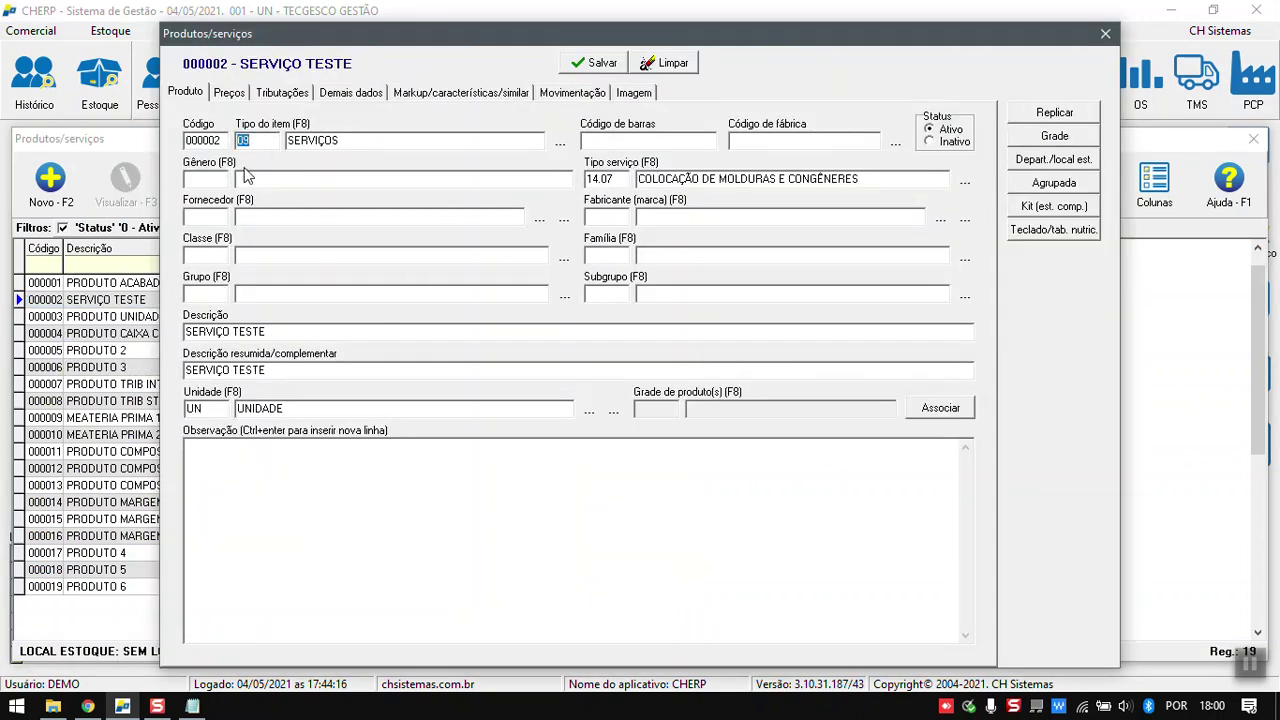
left_click(1106, 34)
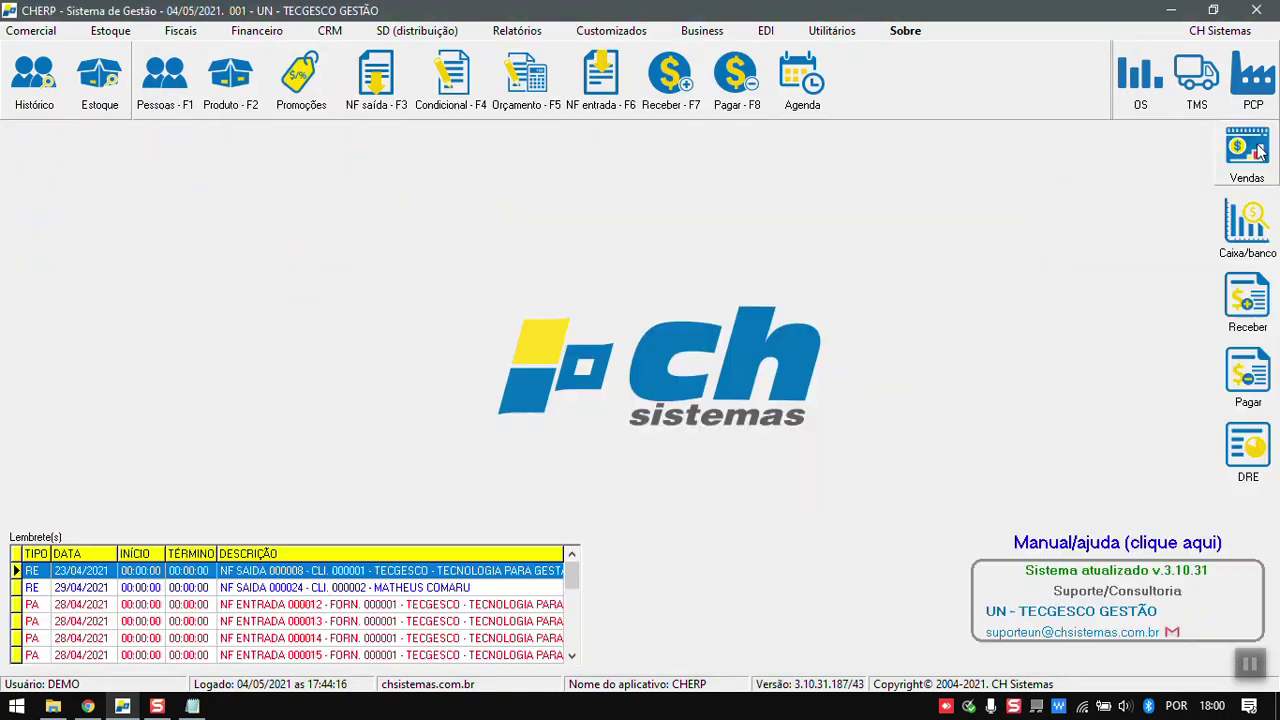
left_click(1253, 138)
Open a blank Conferência de estoque form to review its options, and close it.
left_click(110, 31)
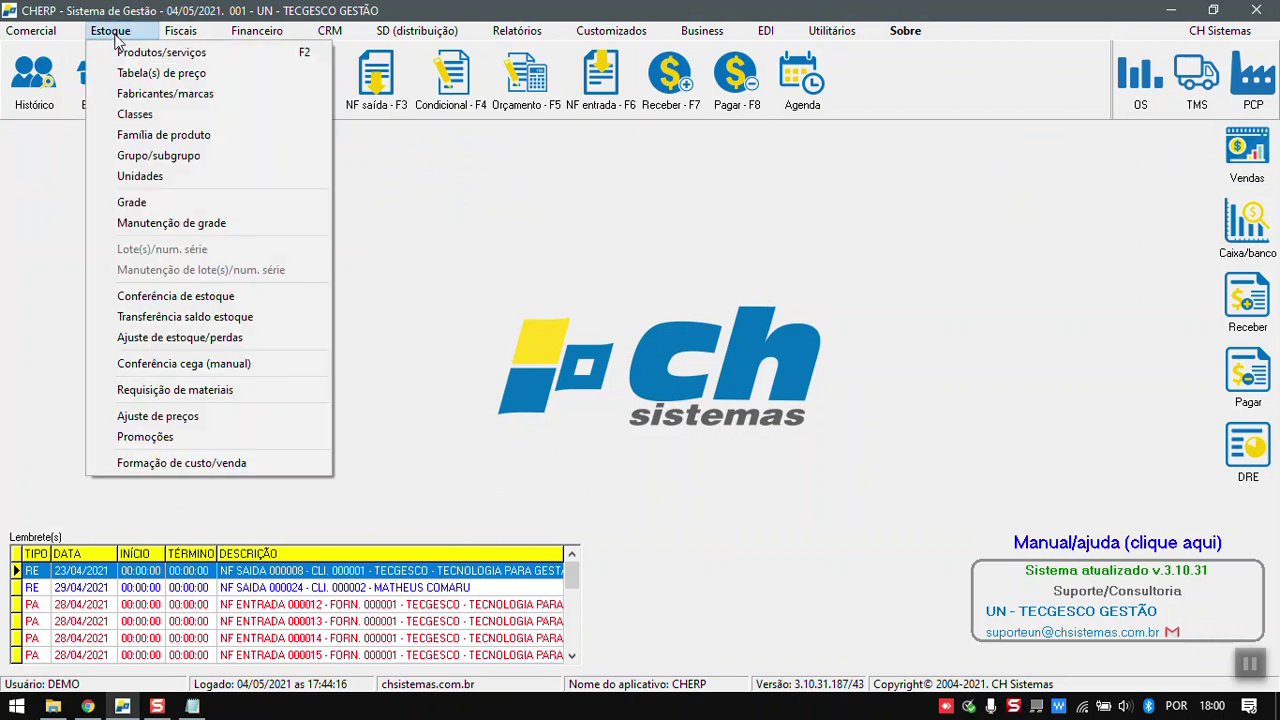
left_click(220, 298)
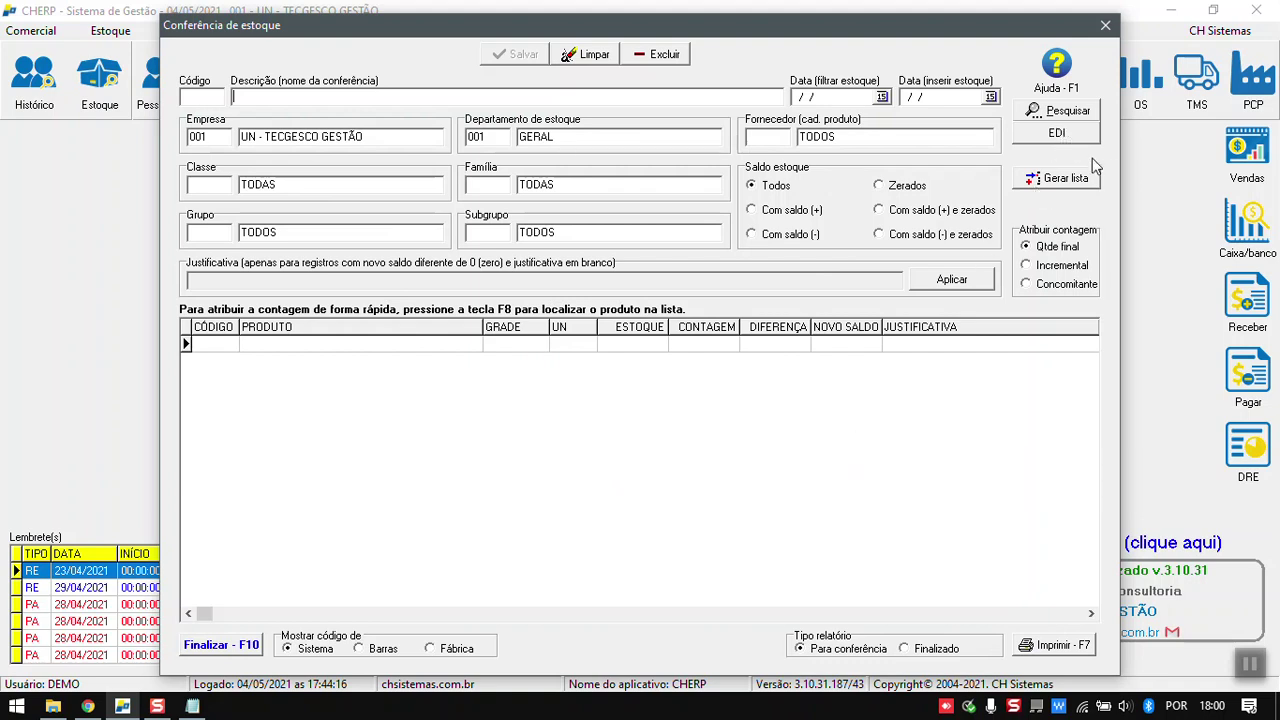
left_click(1106, 26)
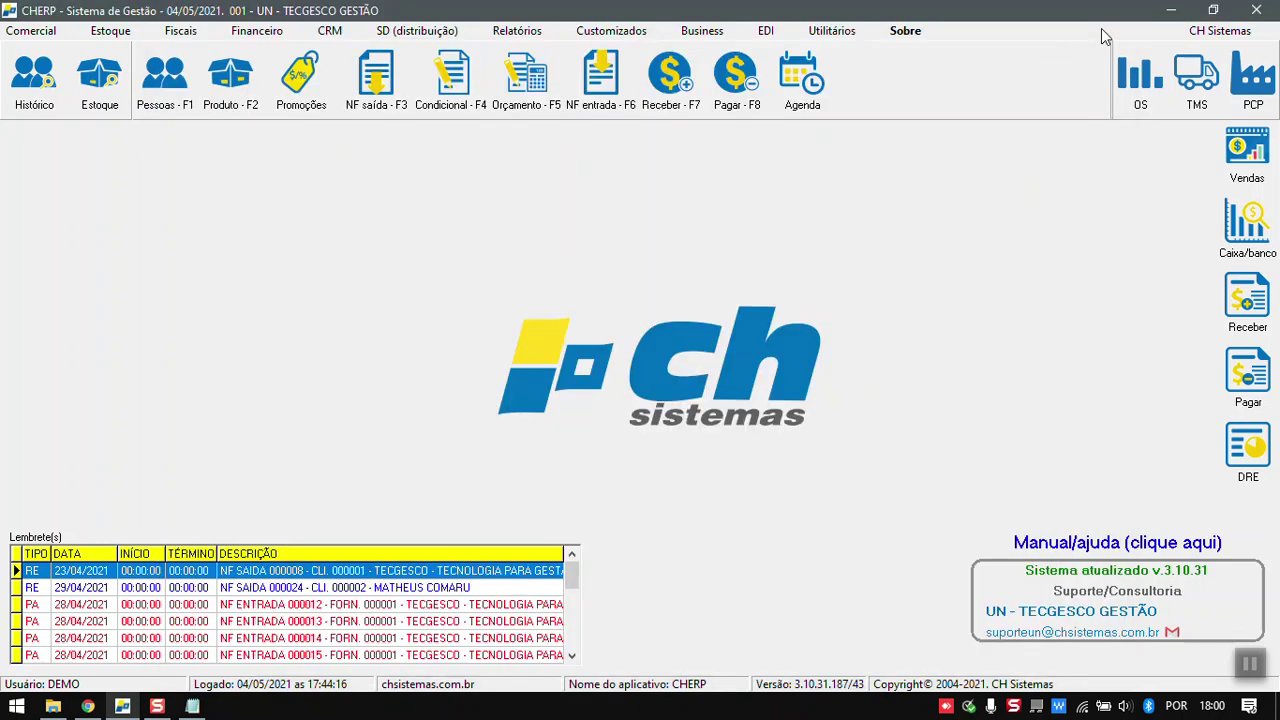